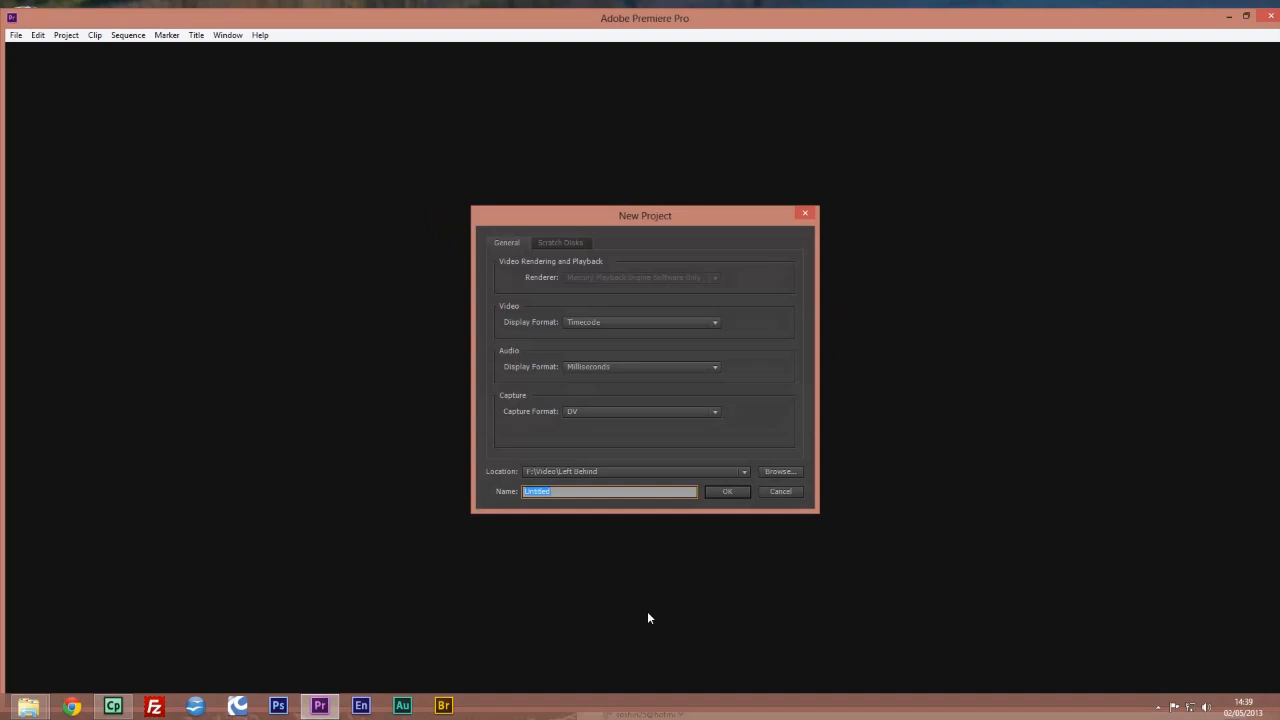
- Set the new project's save location to the F:\Video\tutorials\basic folder
{"action": "left_click", "coordinate": [784, 474]}
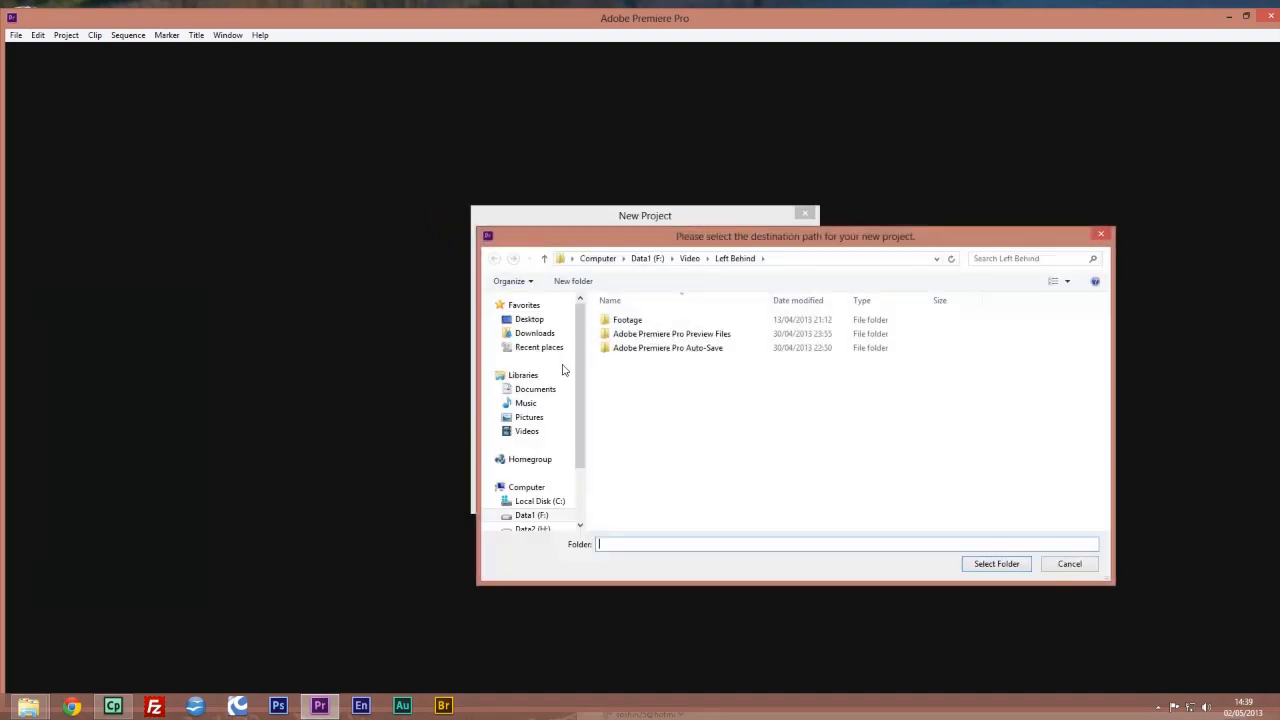
{"action": "left_click", "coordinate": [527, 517]}
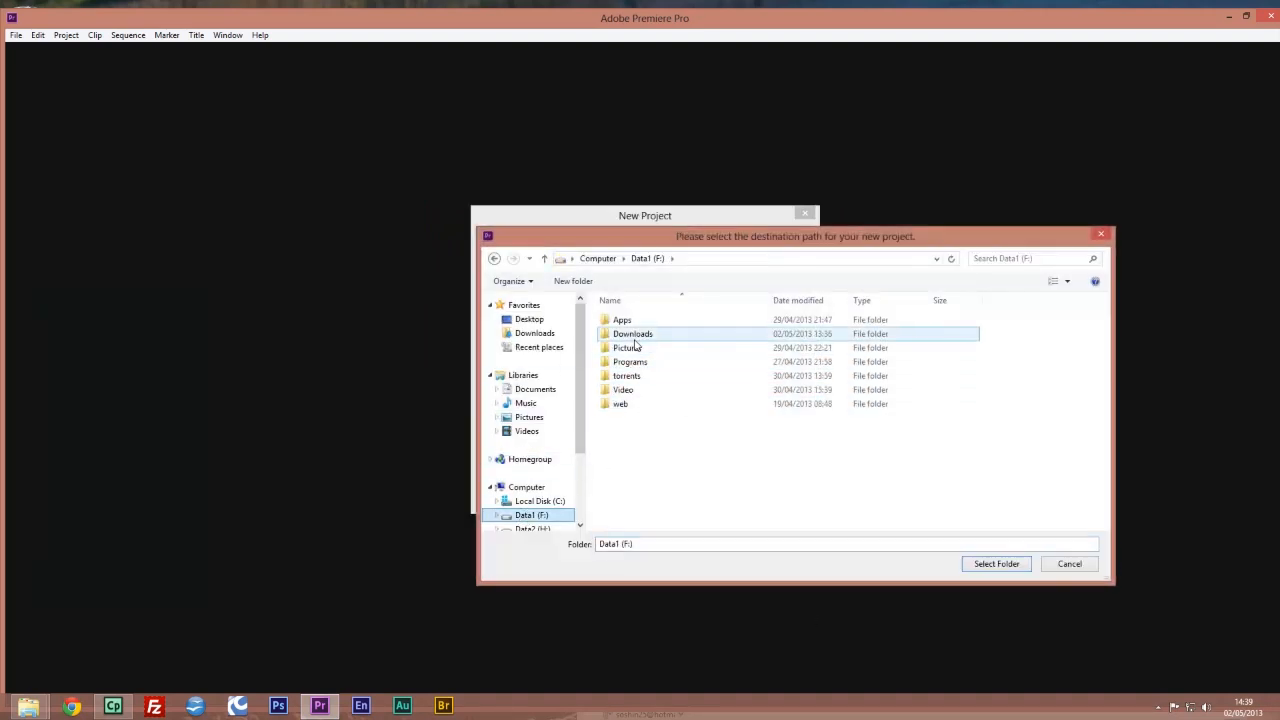
{"action": "left_click", "coordinate": [636, 391]}
{"action": "double_click", "coordinate": [636, 391]}
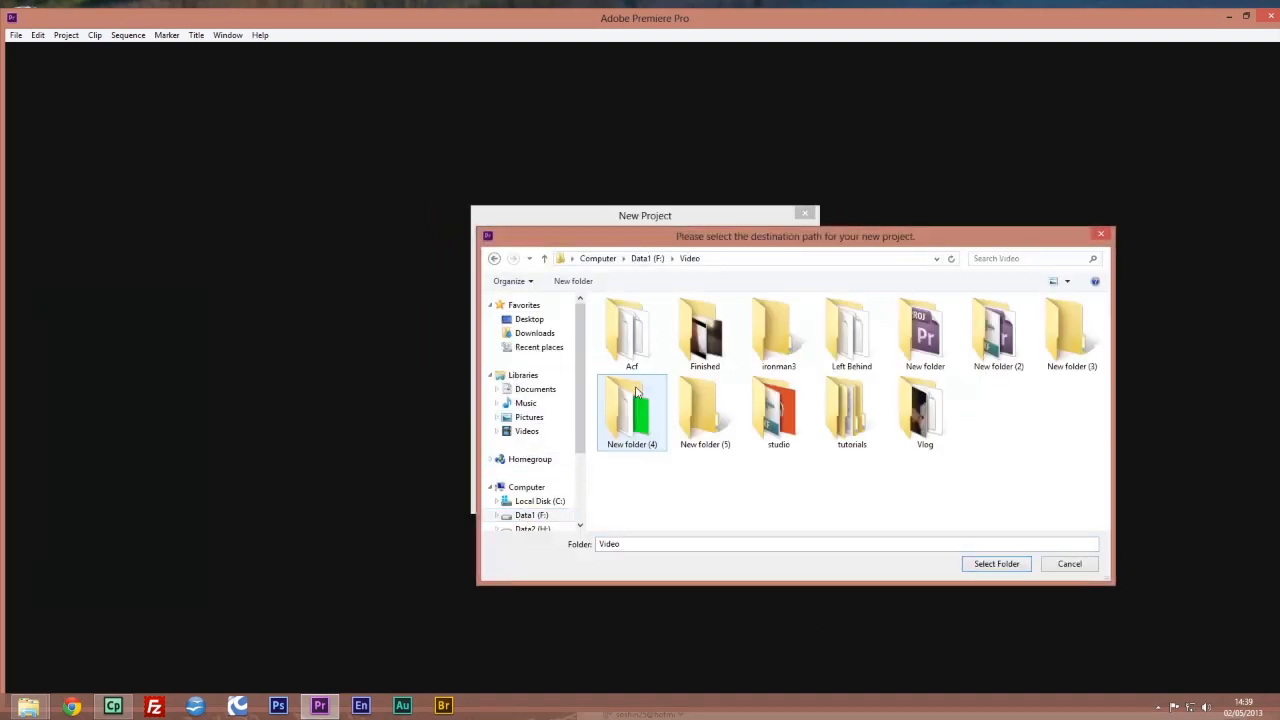
{"action": "double_click", "coordinate": [851, 425]}
{"action": "left_click", "coordinate": [634, 322]}
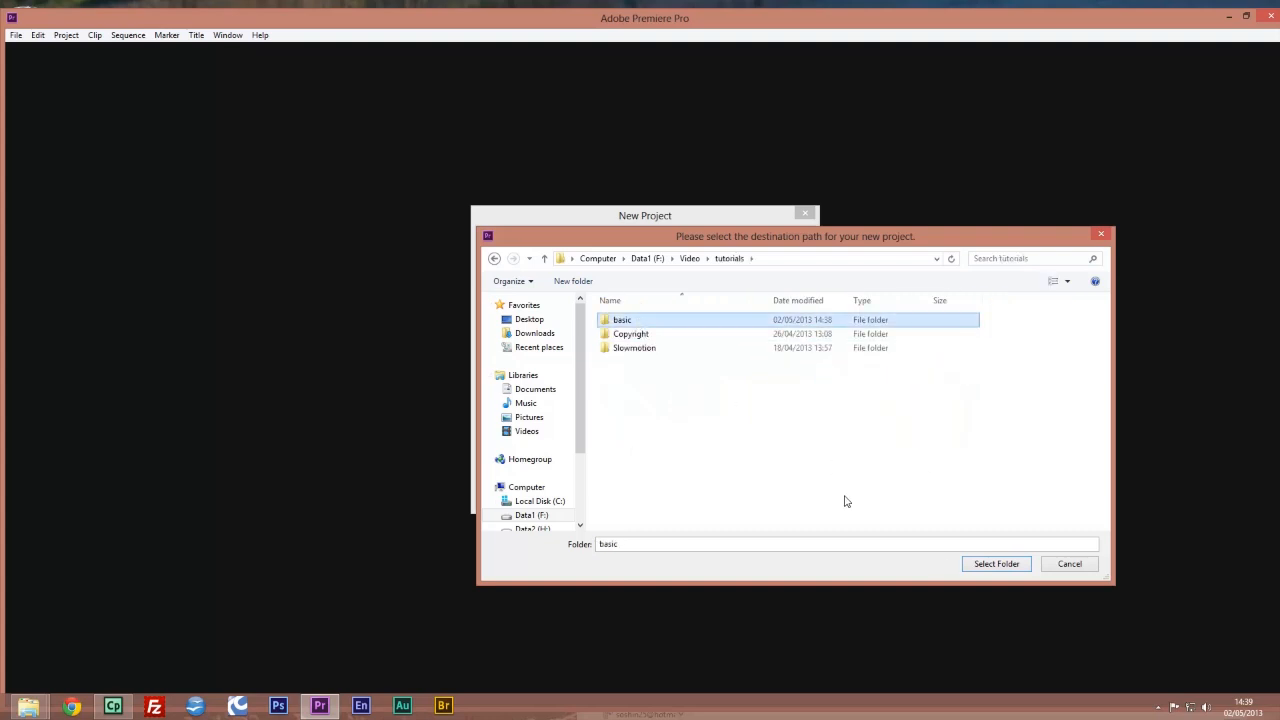
{"action": "left_click", "coordinate": [1024, 567]}
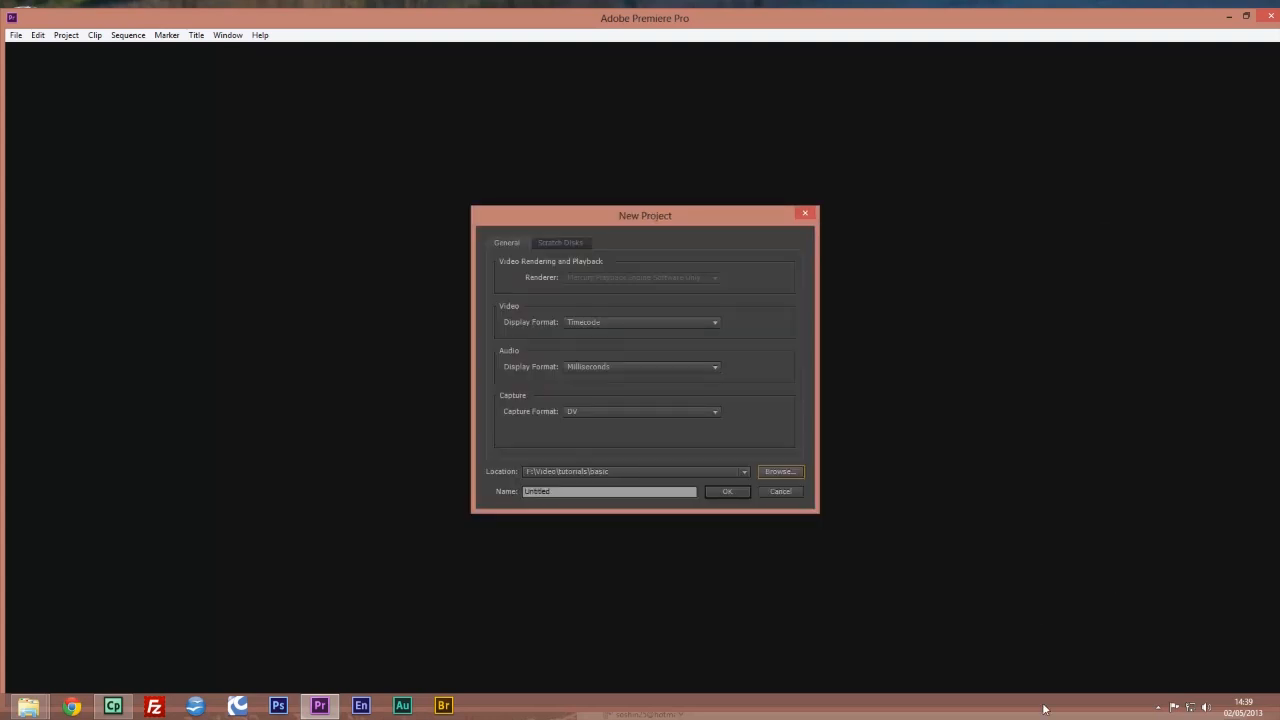
- Name the new project "sport" and create it
{"action": "double_click", "coordinate": [576, 491]}
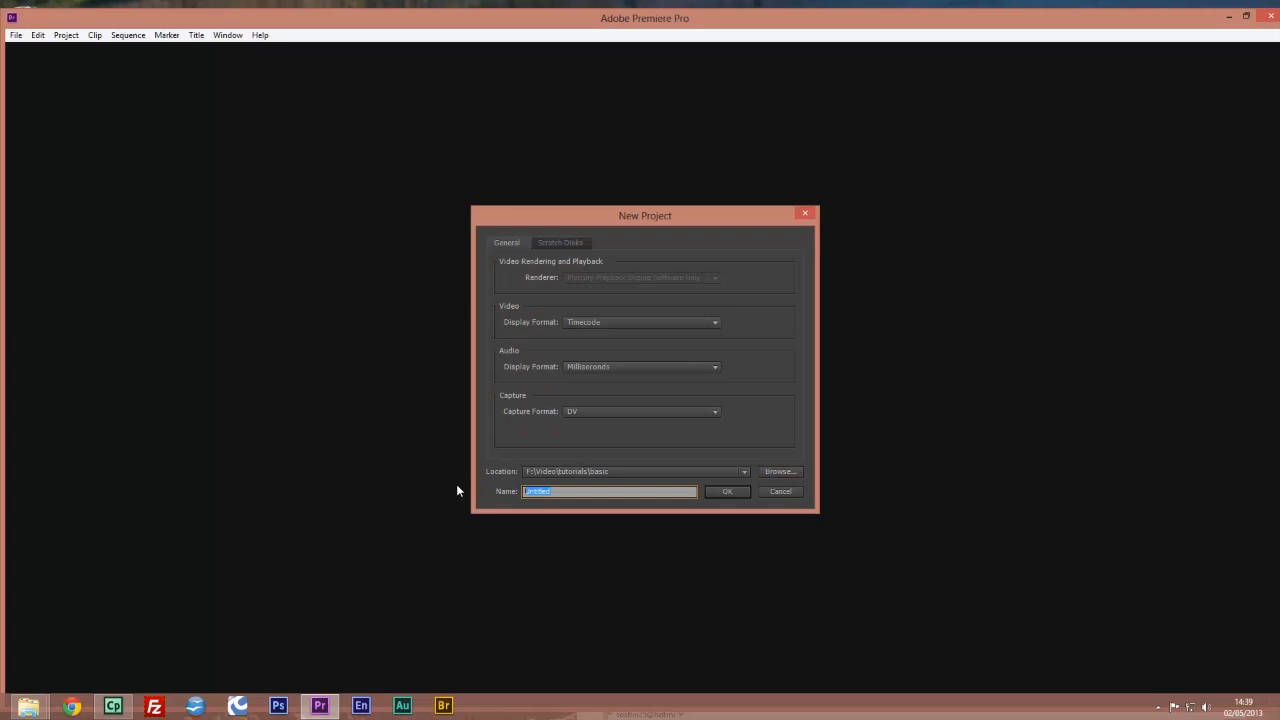
{"action": "type", "text": "sport"}
{"action": "left_click", "coordinate": [726, 491]}
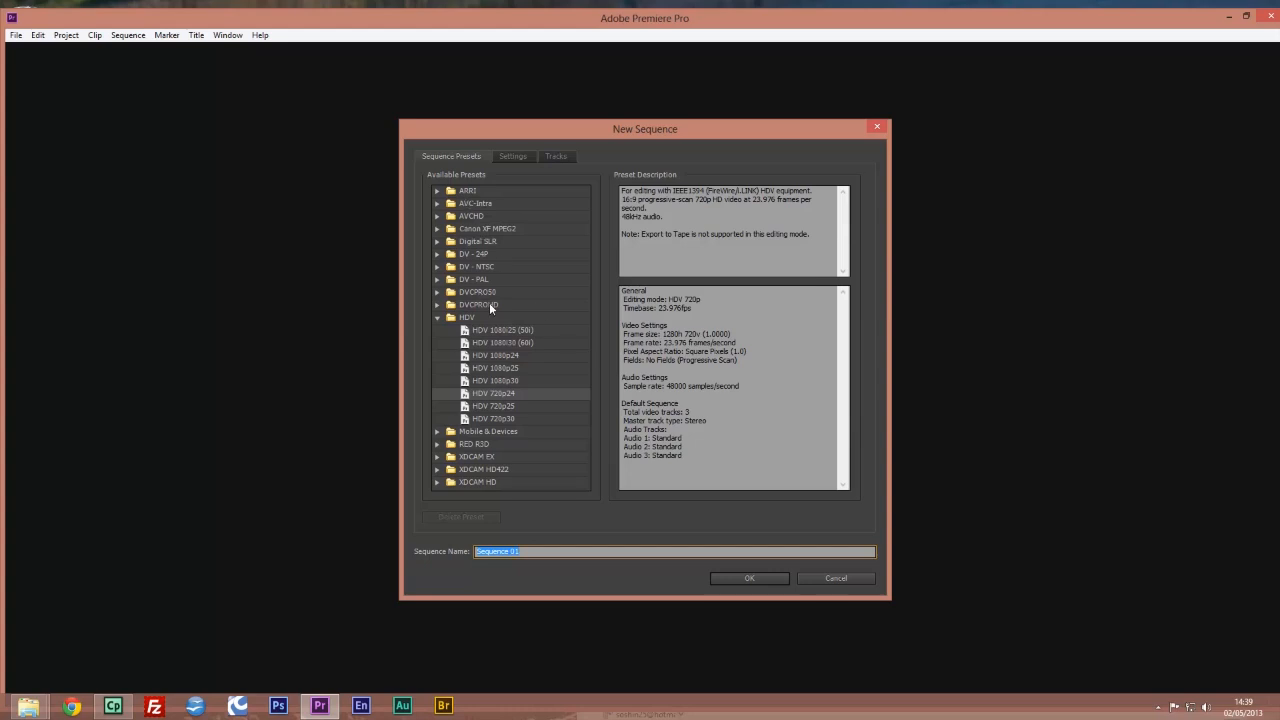
- Create a sequence named "sport" with the HDV 720p24 preset and close the extra floating project window
{"action": "left_click", "coordinate": [436, 242]}
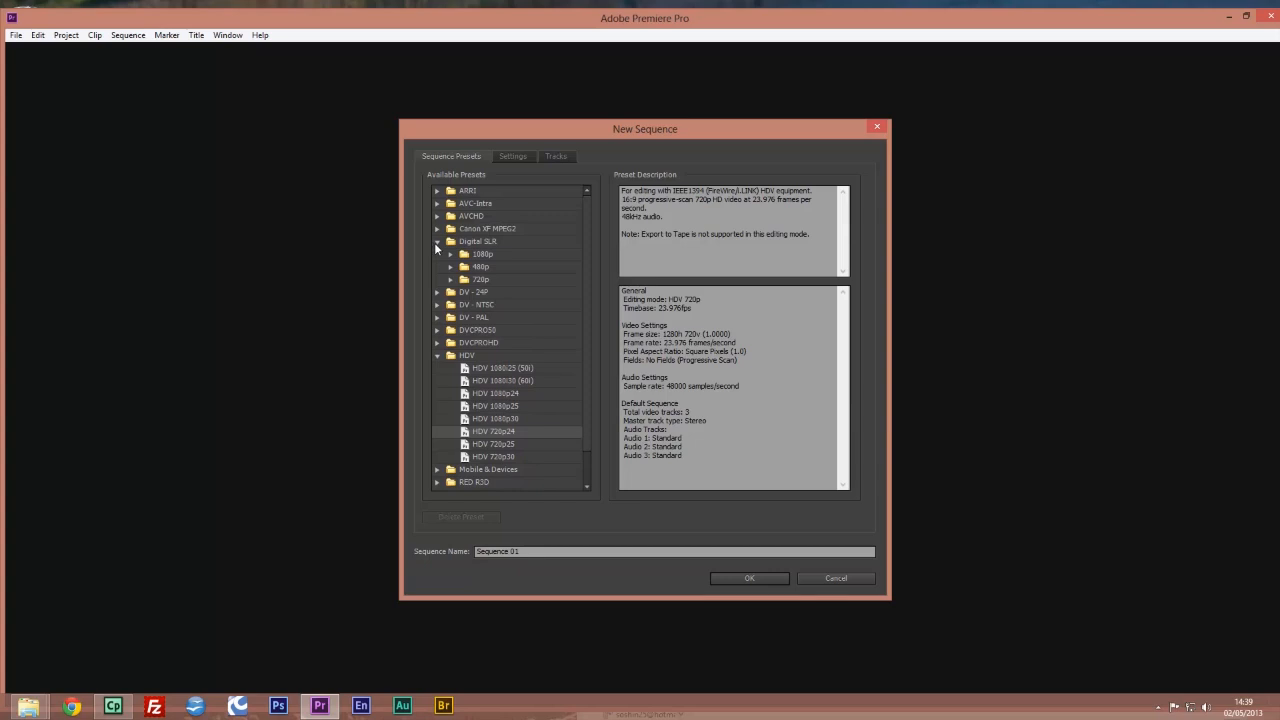
{"action": "left_click", "coordinate": [436, 242]}
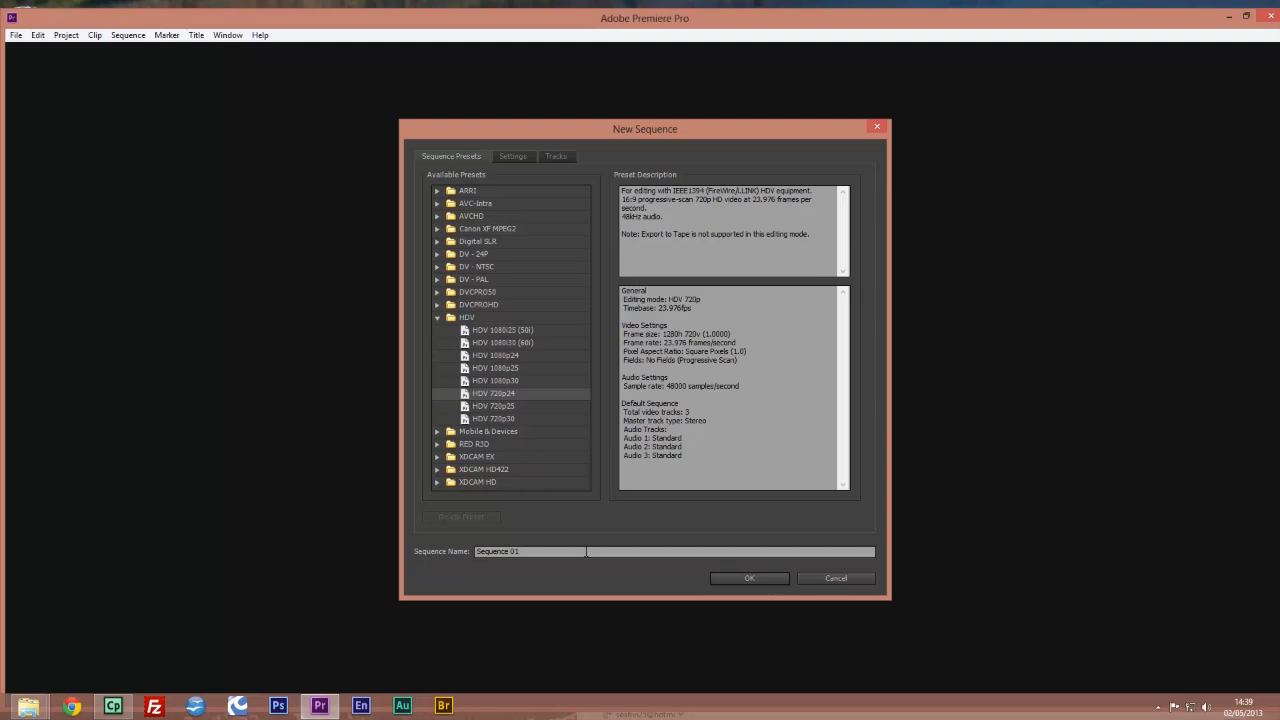
{"action": "left_click", "coordinate": [545, 551]}
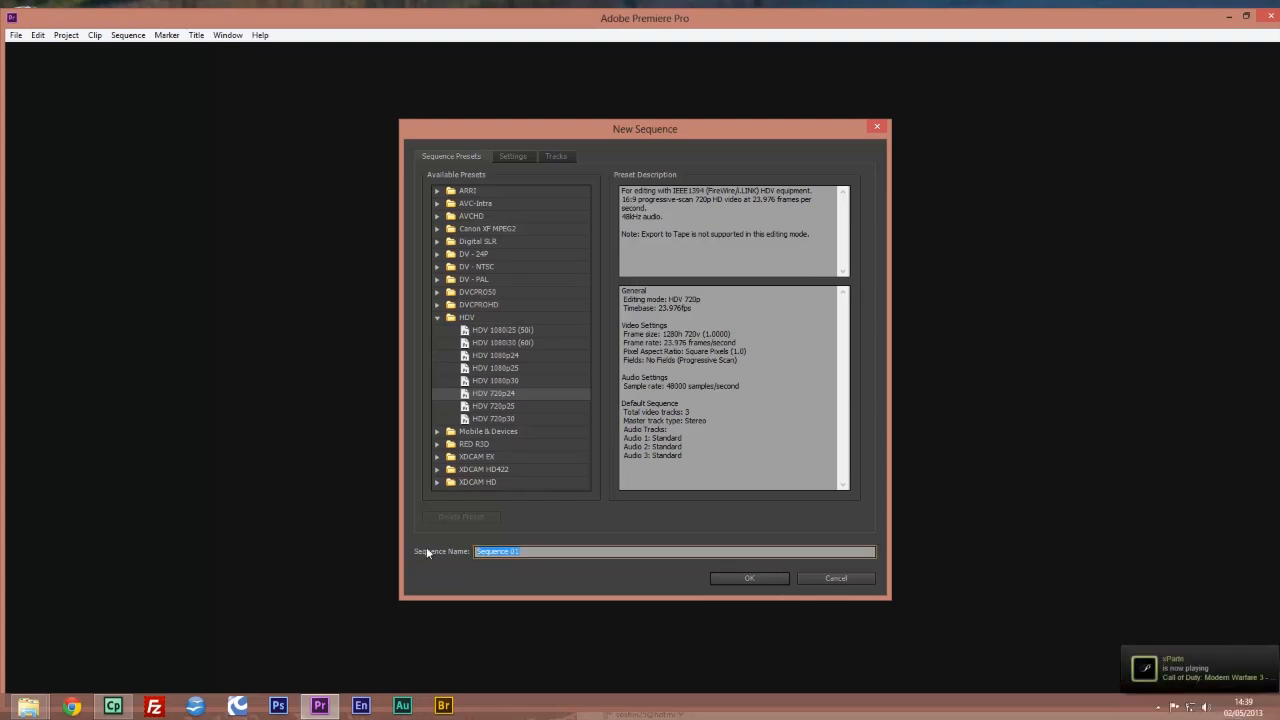
{"action": "type", "text": "spot"}
{"action": "left_click", "coordinate": [756, 575]}
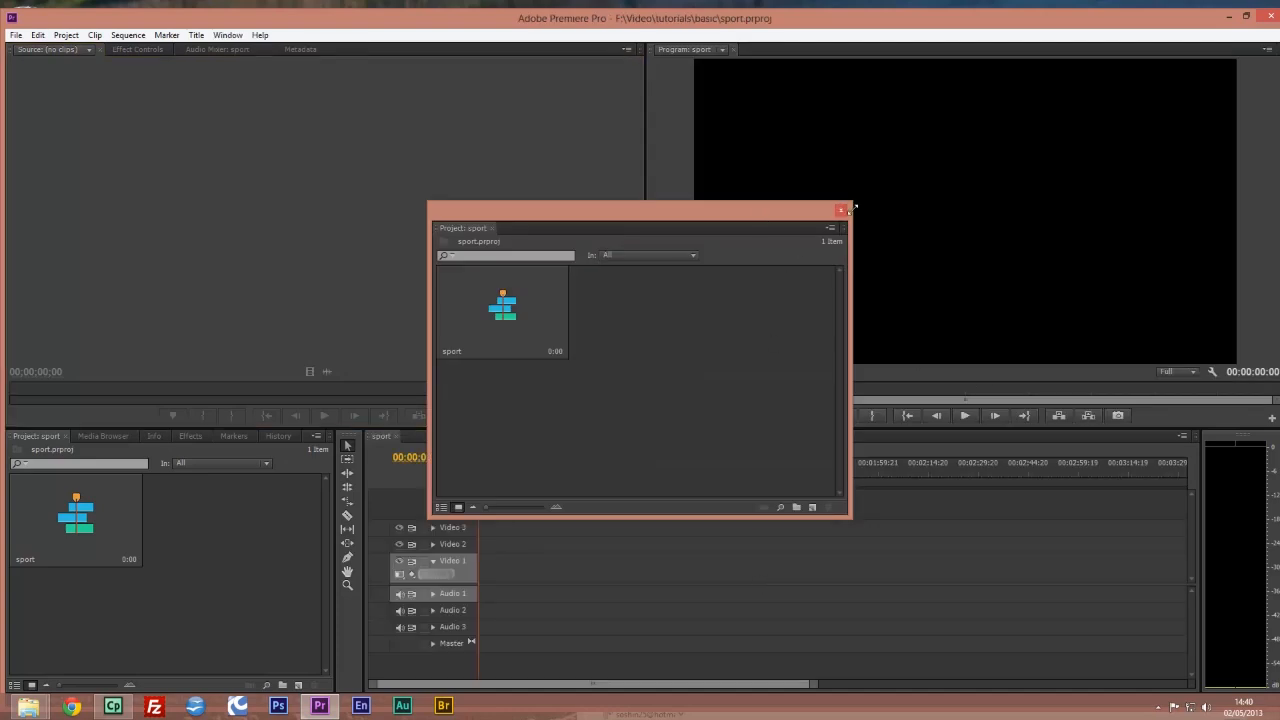
{"action": "left_click", "coordinate": [840, 210]}
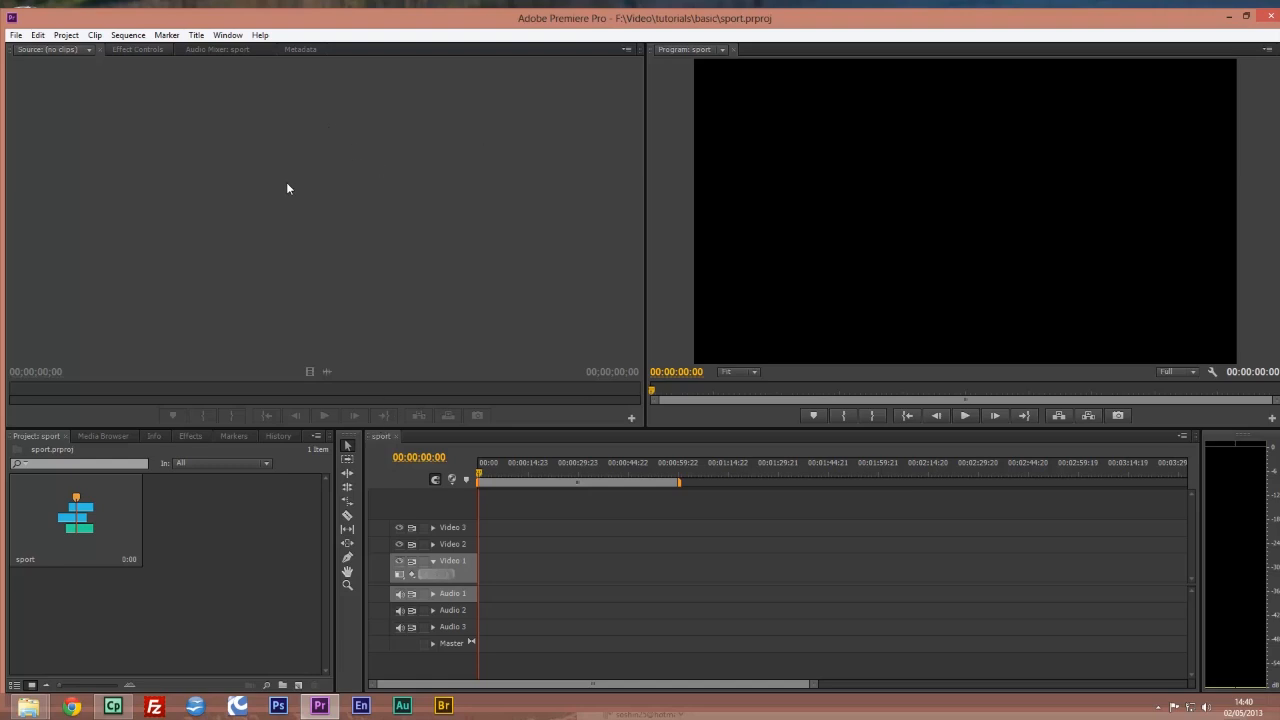
- Examine the Effect Controls, Audio Mixer, Metadata, Media Browser, Info, Effects, Markers and History panels, returning to the source and project views
{"action": "left_click", "coordinate": [137, 50]}
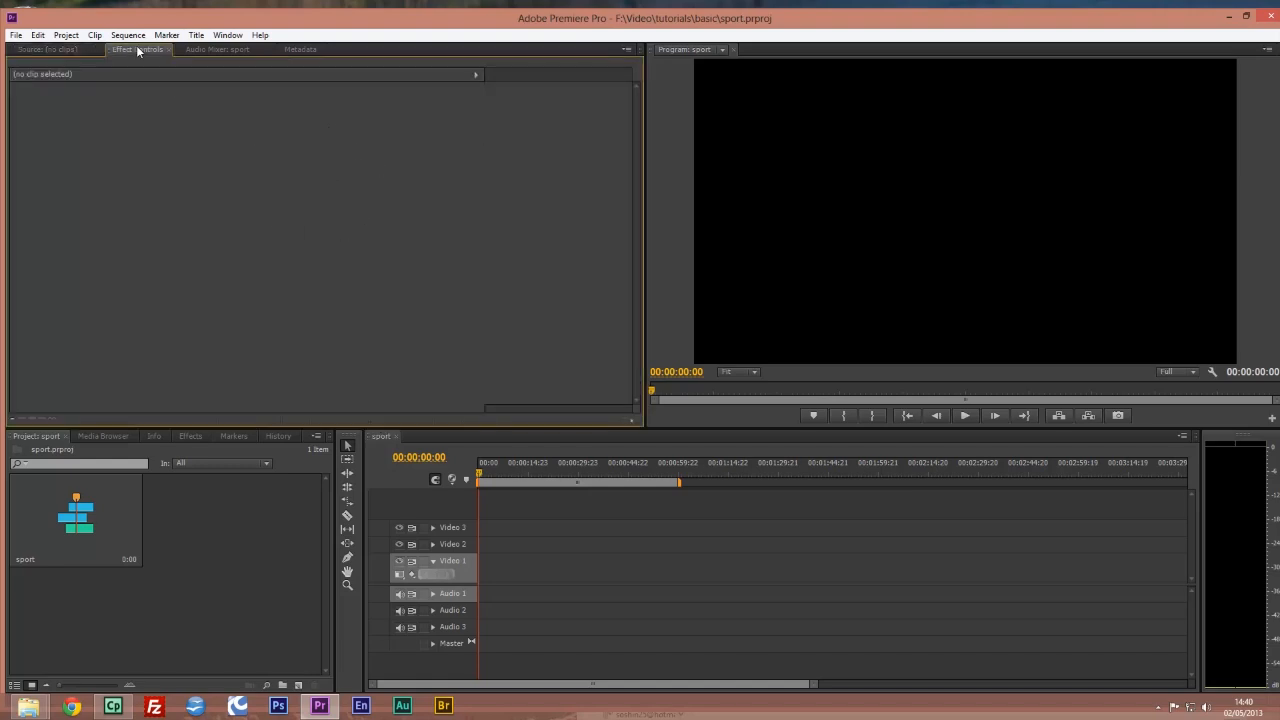
{"action": "left_click", "coordinate": [203, 51]}
{"action": "left_click", "coordinate": [292, 47]}
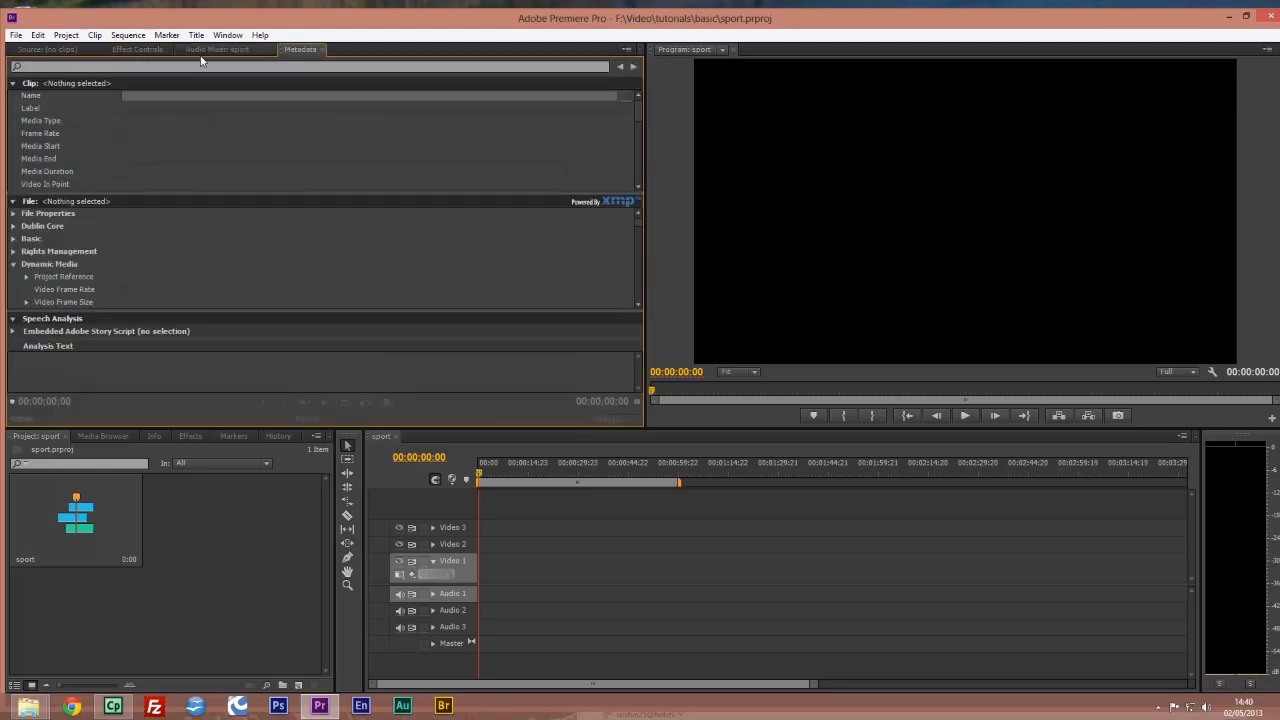
{"action": "left_click", "coordinate": [73, 49]}
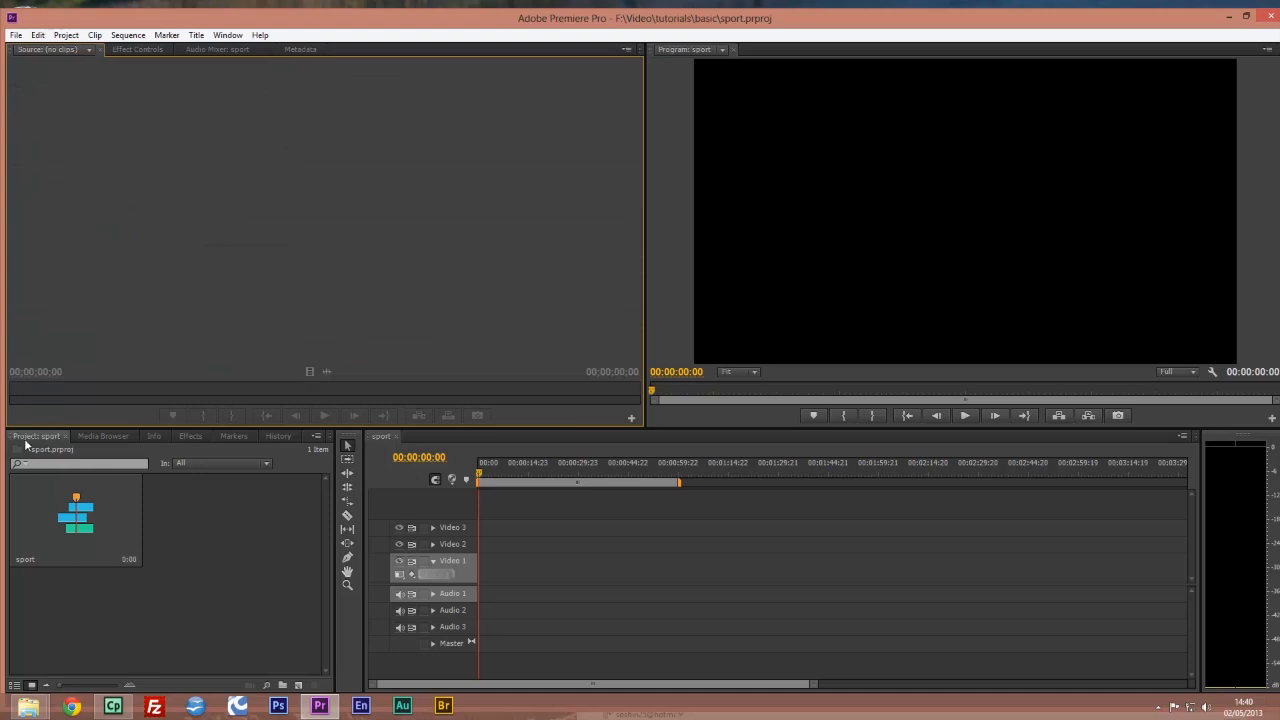
{"action": "left_click", "coordinate": [110, 437]}
{"action": "left_click", "coordinate": [156, 437]}
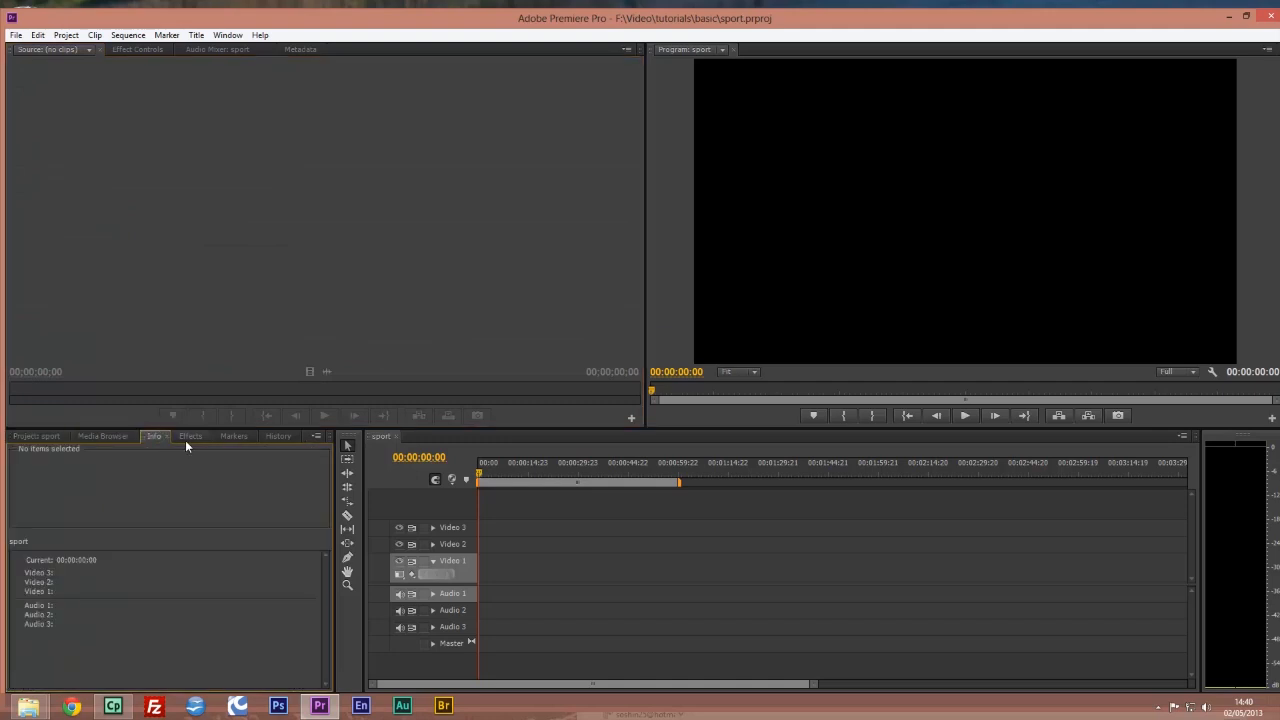
{"action": "left_click", "coordinate": [190, 437]}
{"action": "left_click", "coordinate": [233, 437]}
{"action": "left_click", "coordinate": [278, 437]}
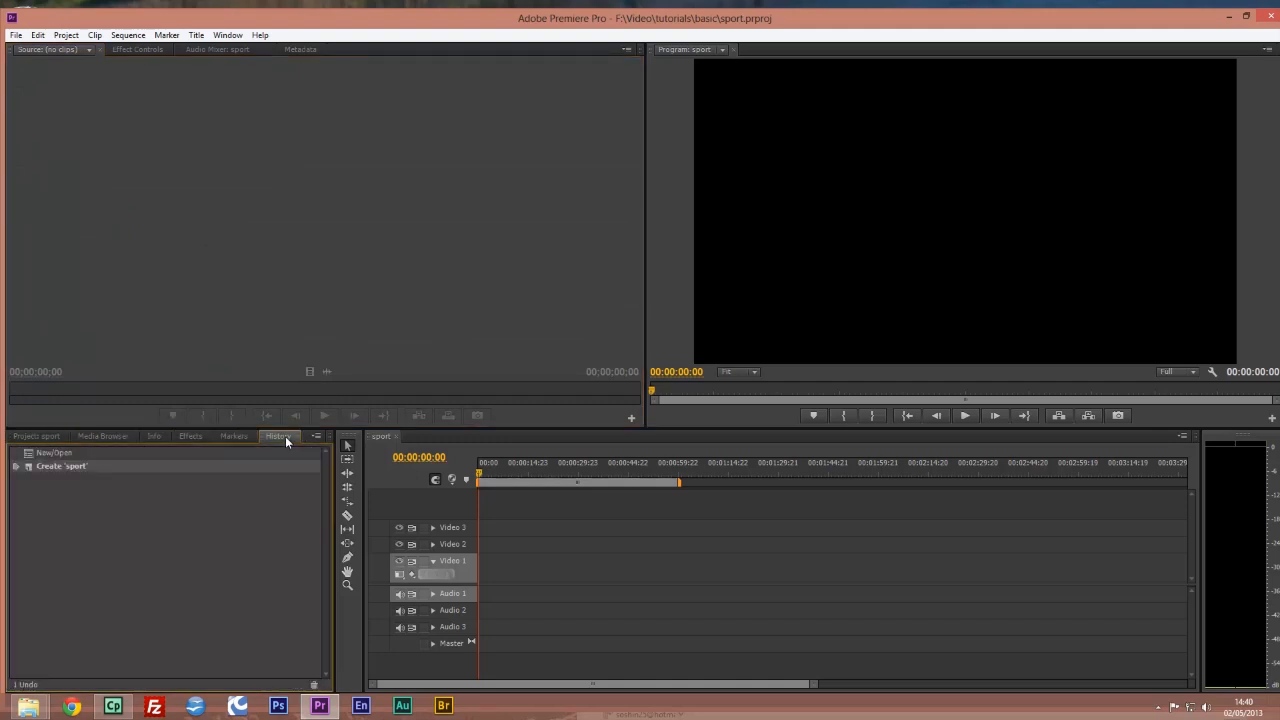
{"action": "left_click", "coordinate": [58, 438]}
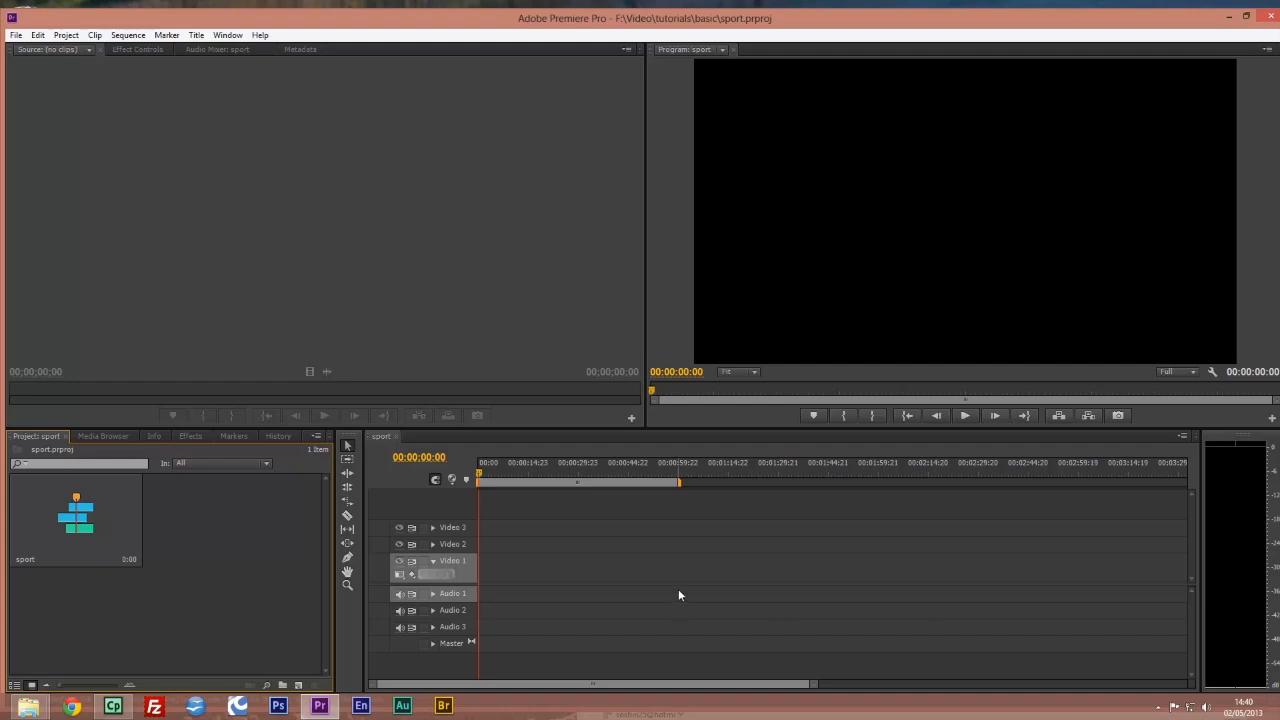
- Try the Editing (CS5.5) workspace layout and return to the Editing workspace
{"action": "left_click", "coordinate": [227, 36]}
{"action": "mouse_move", "coordinate": [245, 51]}
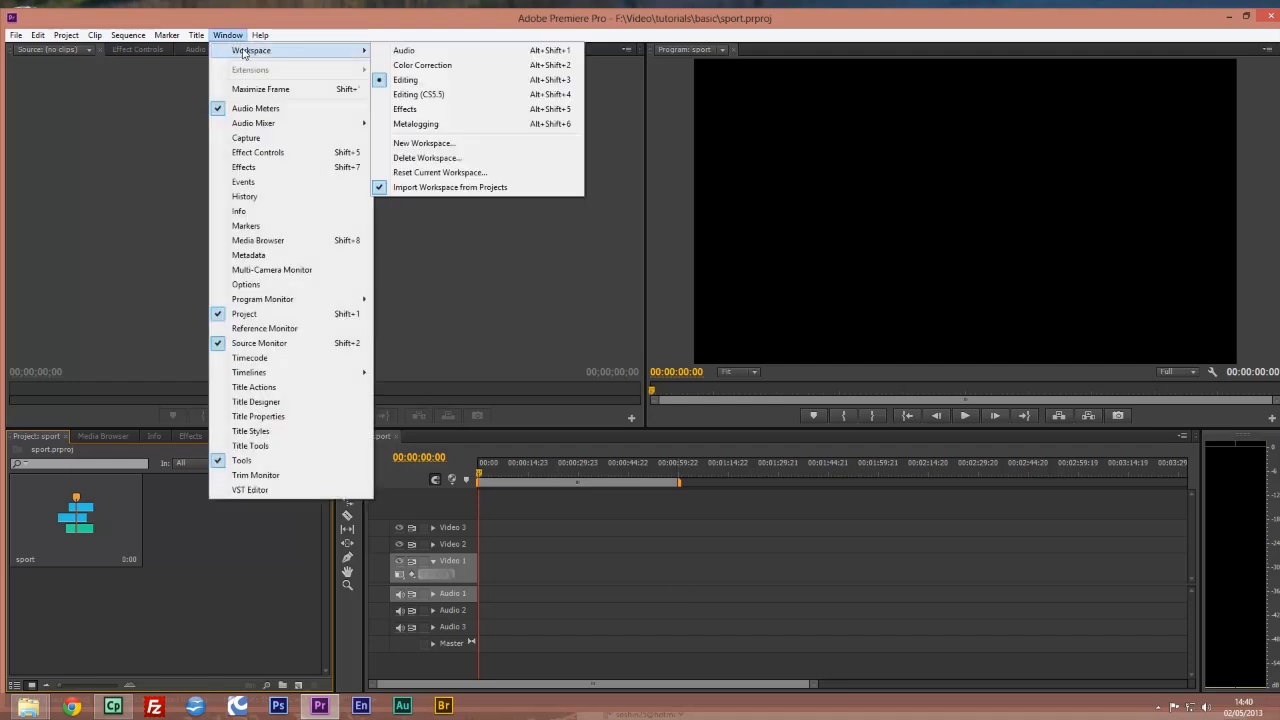
{"action": "left_click", "coordinate": [447, 95]}
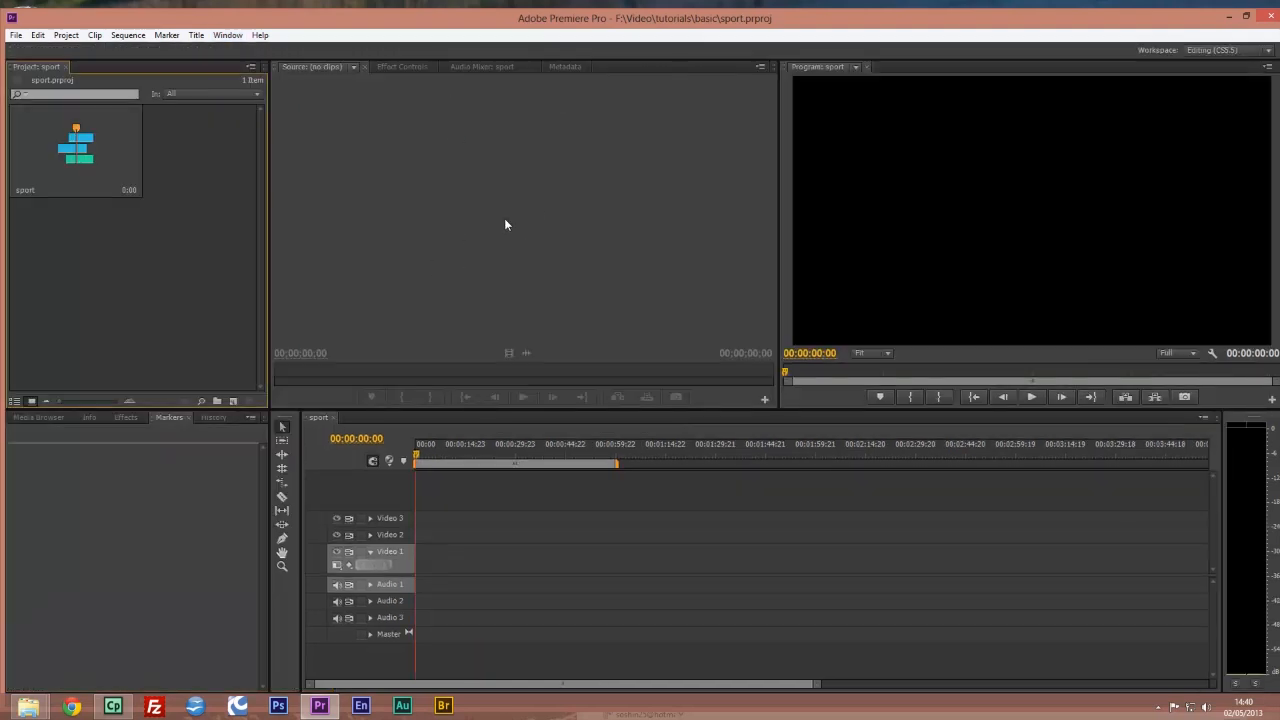
{"action": "left_click", "coordinate": [230, 35]}
{"action": "mouse_move", "coordinate": [245, 50]}
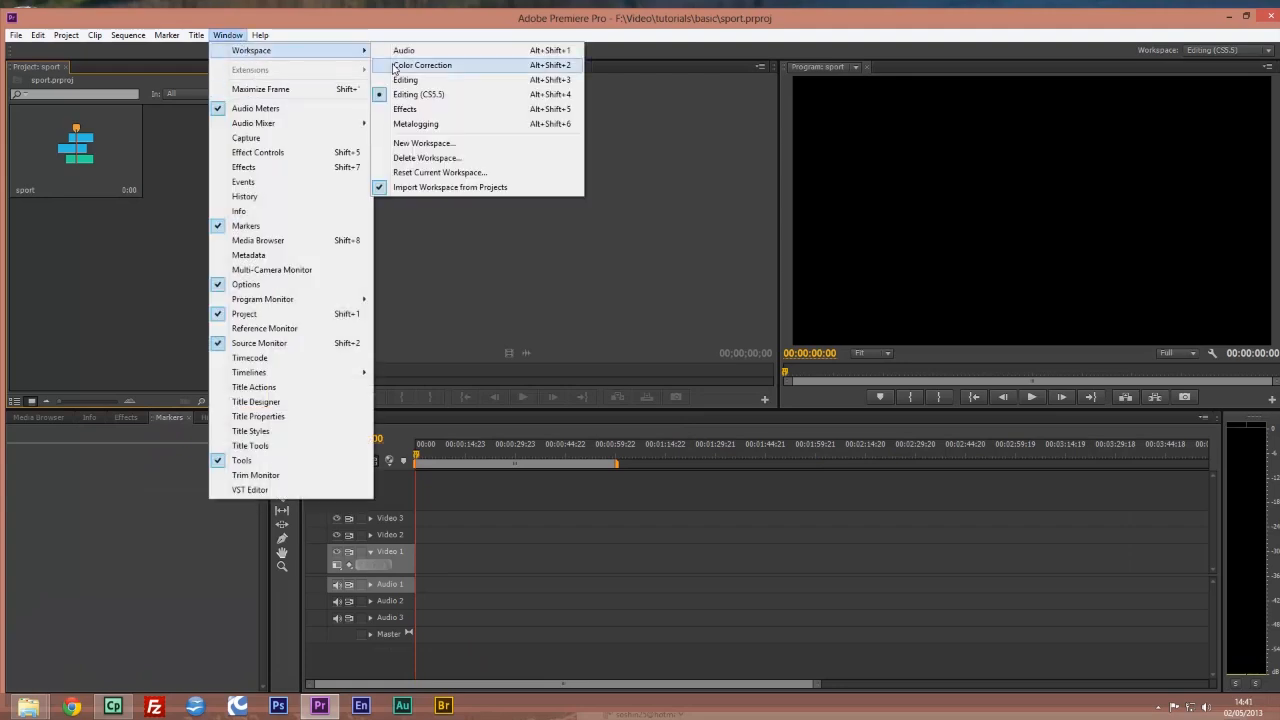
{"action": "left_click", "coordinate": [425, 82]}
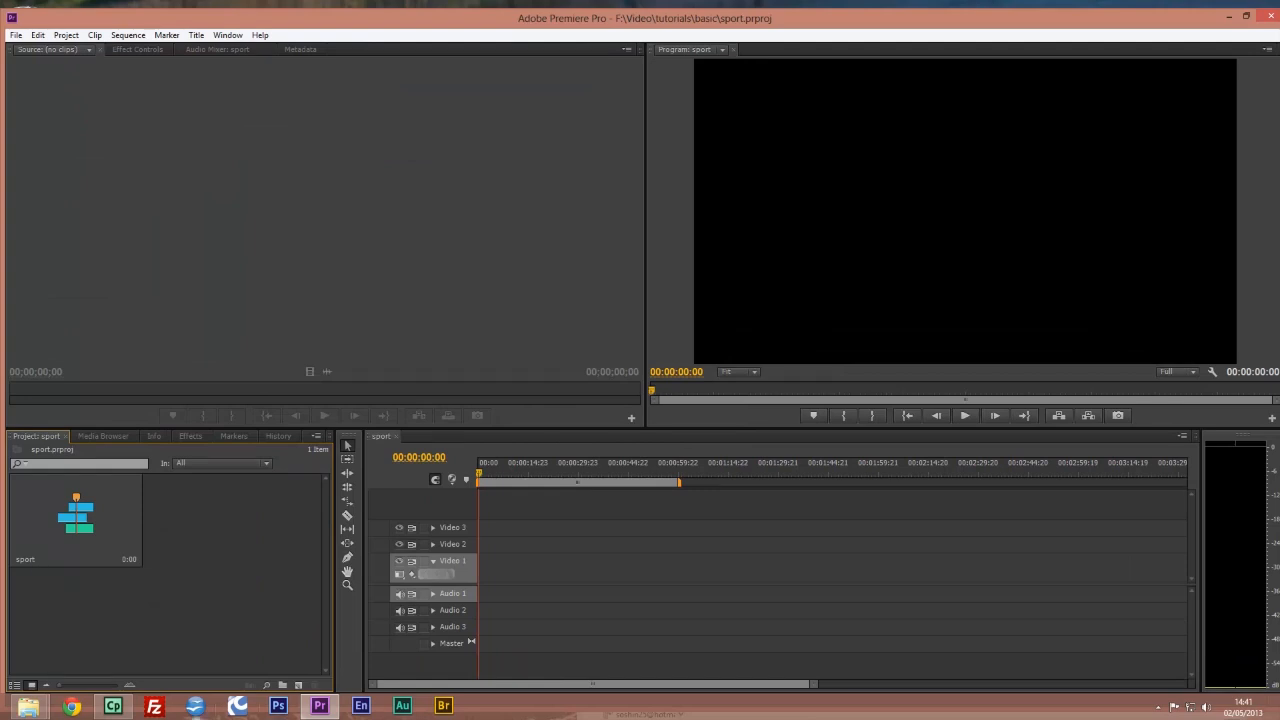
- Import all video and audio files from the footage folder into the project and close the folder window
{"action": "mouse_move", "coordinate": [28, 706]}
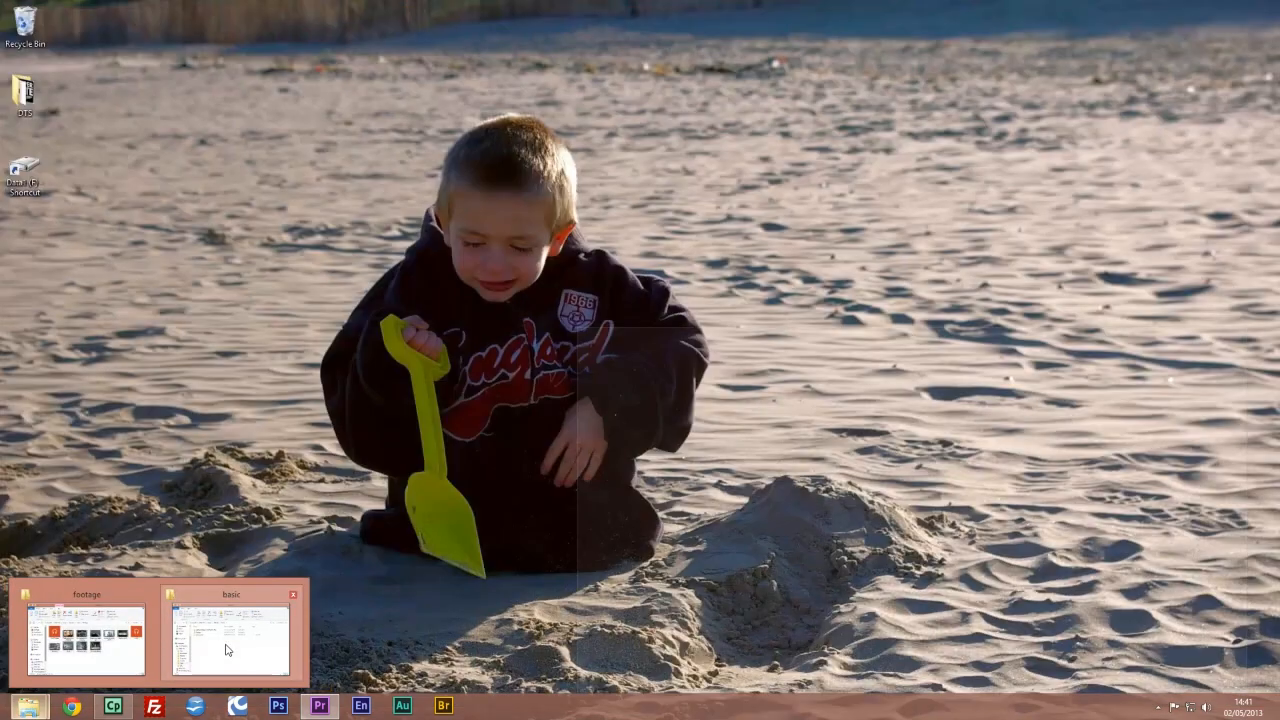
{"action": "left_click", "coordinate": [90, 640]}
{"action": "left_click_drag", "start_coordinate": [1030, 337], "coordinate": [1035, 224]}
{"action": "left_click", "coordinate": [1216, 531]}
{"action": "left_click_drag", "start_coordinate": [1219, 545], "coordinate": [196, 555]}
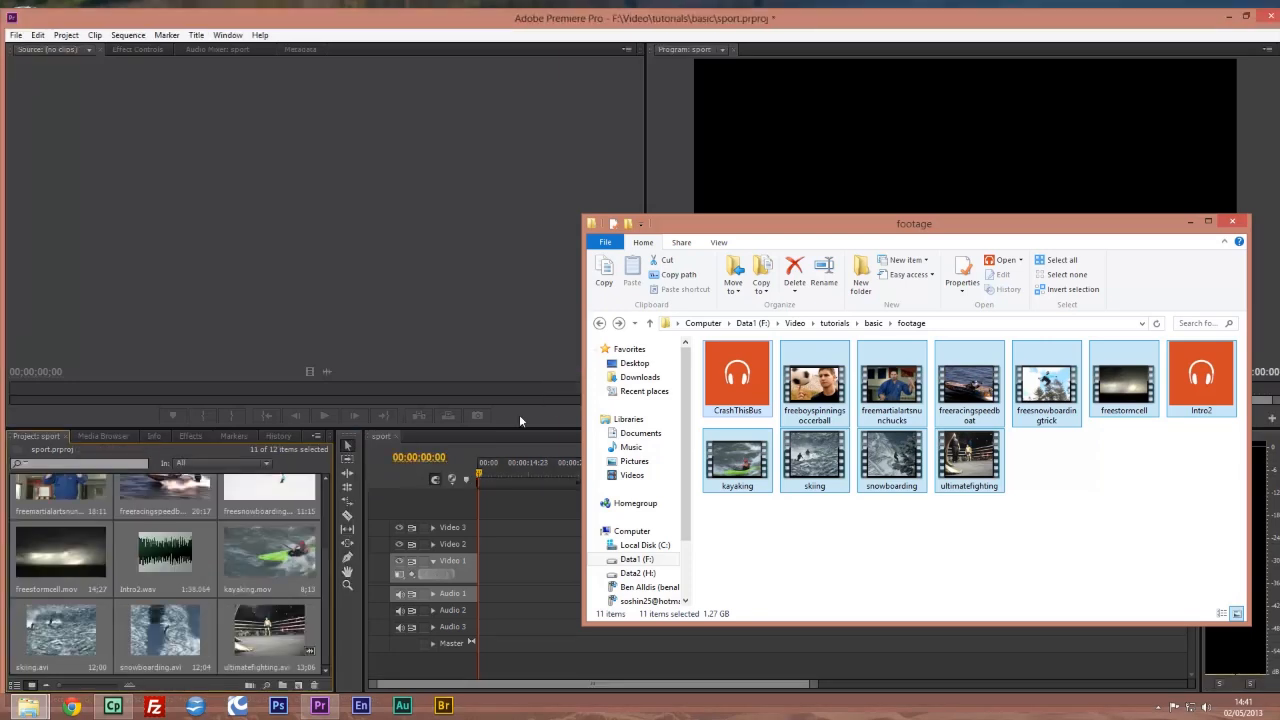
{"action": "left_click", "coordinate": [1232, 222]}
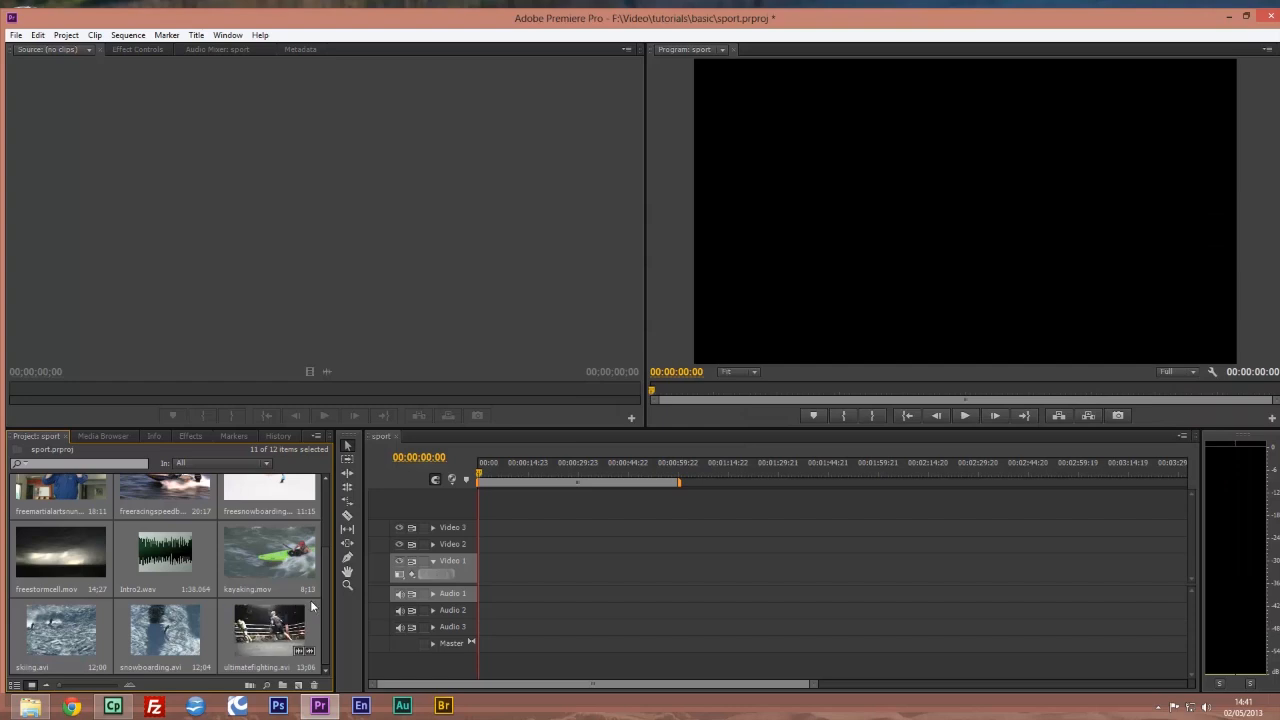
- Place Intro2.wav on the Audio 1 track at the start of the sequence
{"action": "left_click_drag", "start_coordinate": [328, 610], "coordinate": [341, 515]}
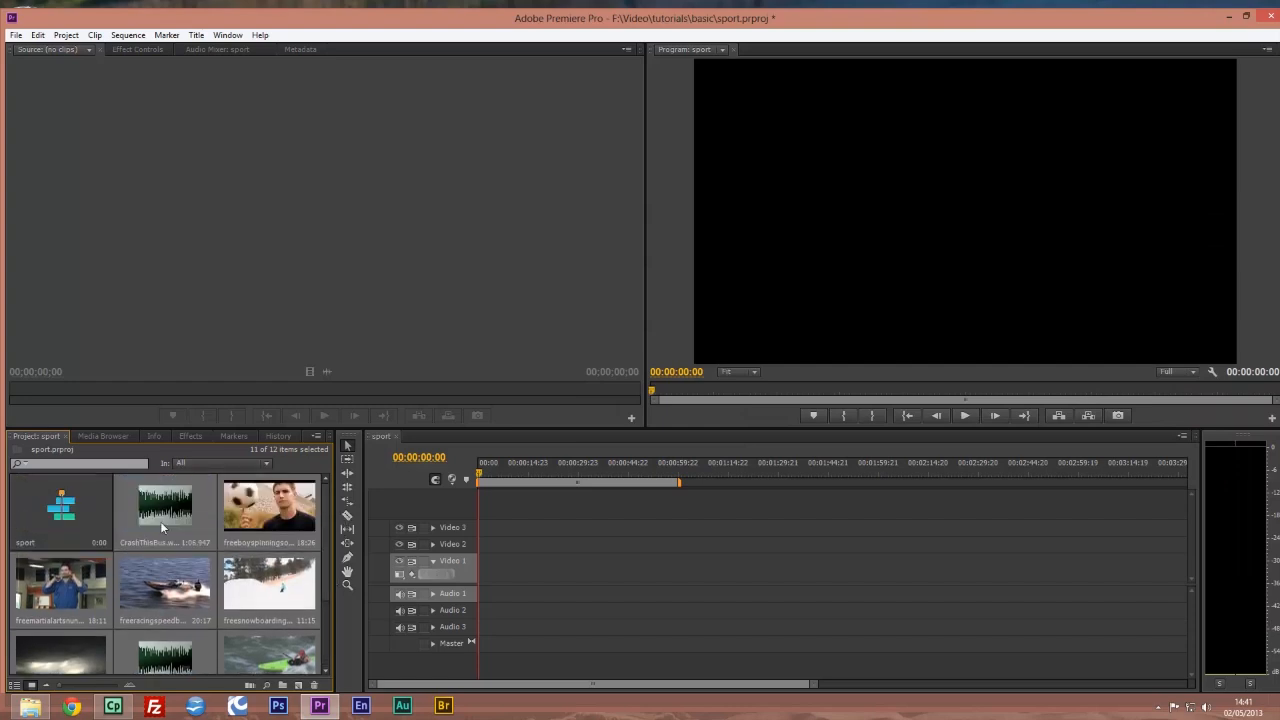
{"action": "left_click", "coordinate": [75, 526]}
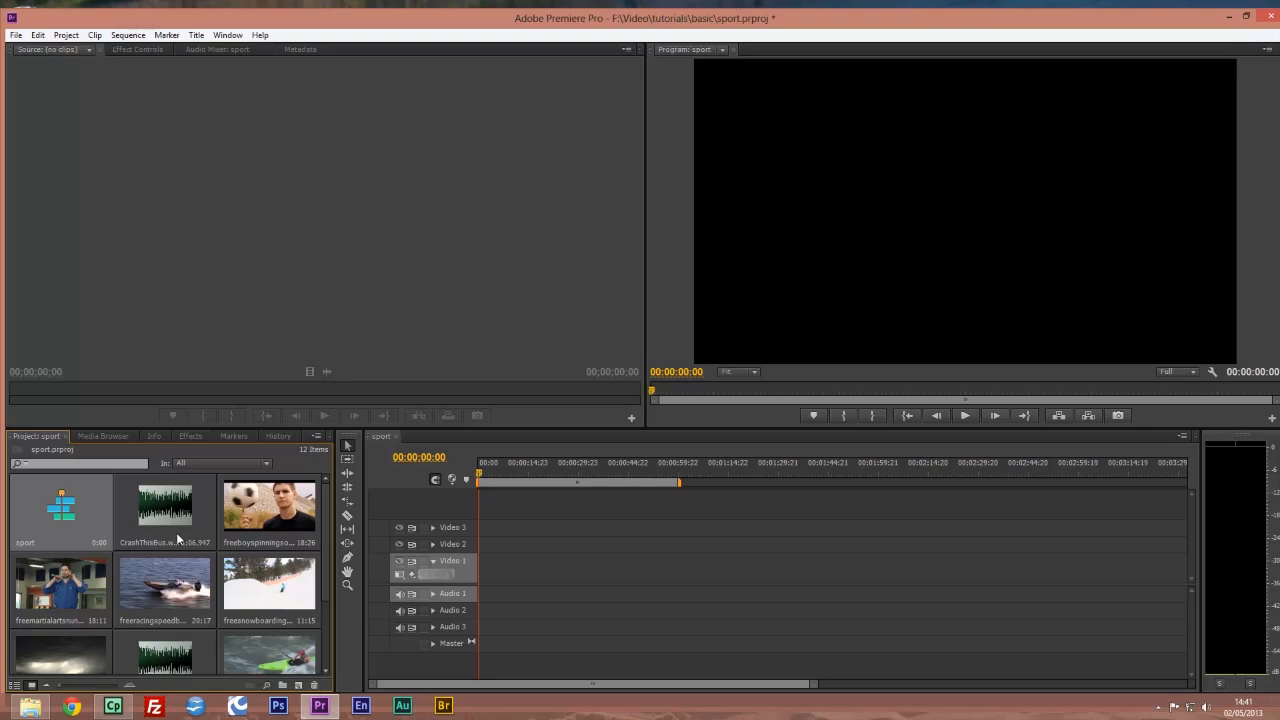
{"action": "scroll", "coordinate": [170, 580], "scroll_direction": "down", "scroll_amount": 1}
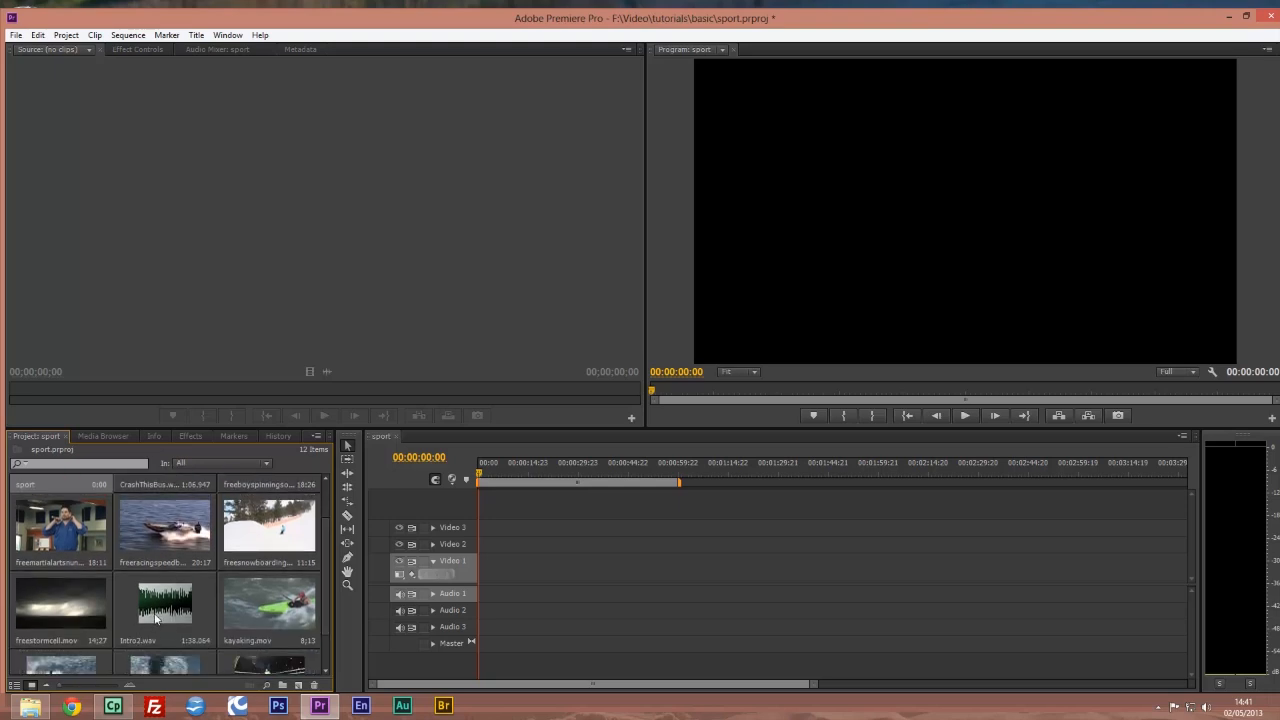
{"action": "left_click", "coordinate": [157, 615]}
{"action": "left_click_drag", "start_coordinate": [157, 608], "coordinate": [488, 596]}
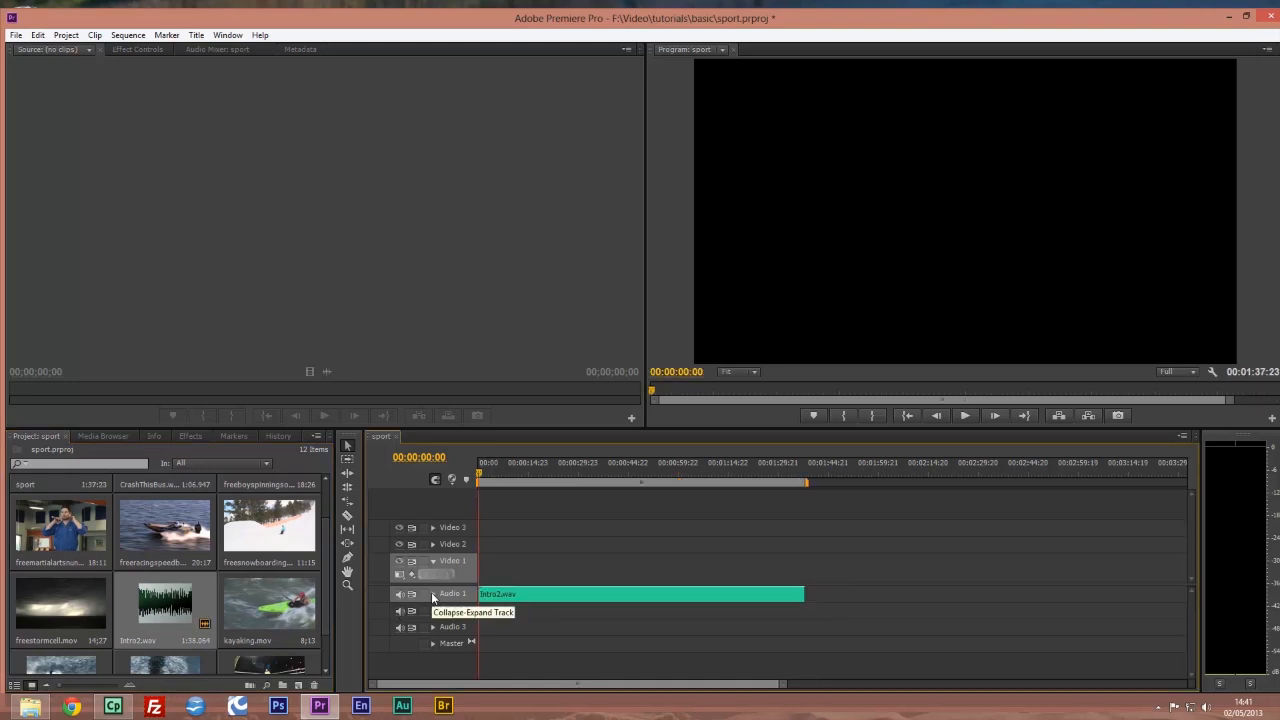
- Trim about 2 seconds off the beginning of Intro2.wav on Audio 1 and move the clip back to the sequence start
{"action": "left_click", "coordinate": [433, 594]}
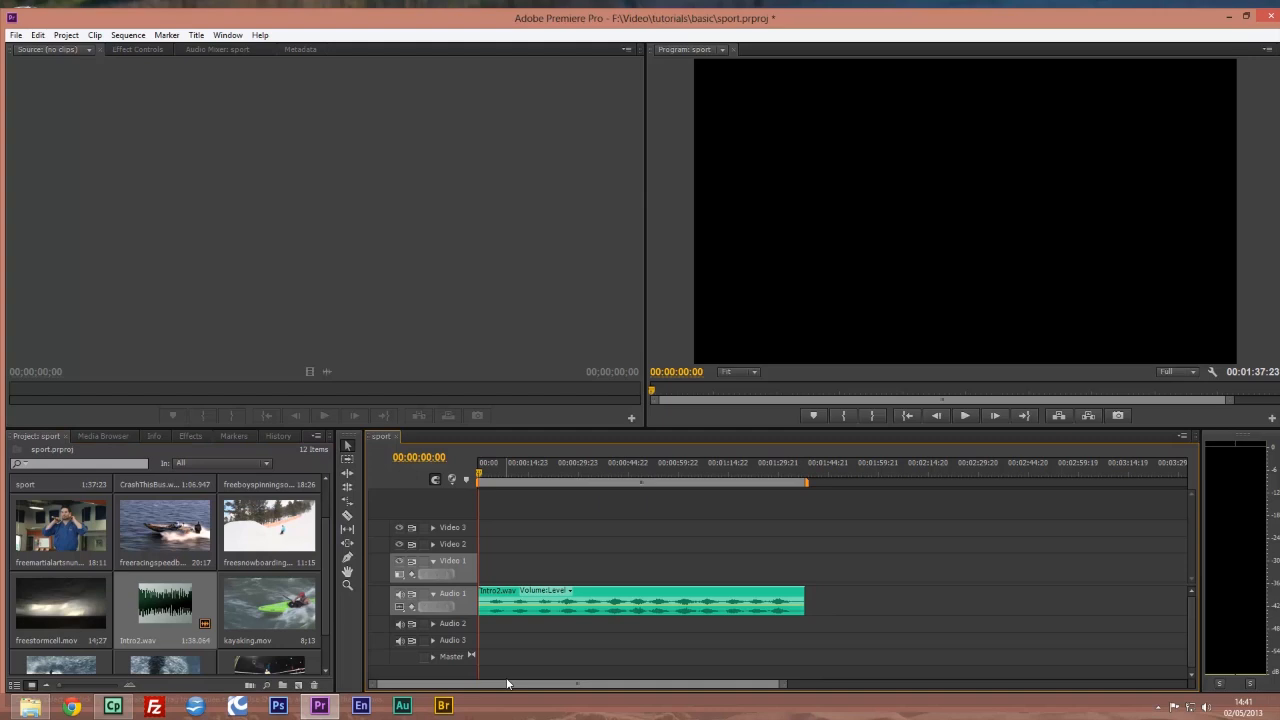
{"action": "key", "text": "equal"}
{"action": "key", "text": "equal"}
{"action": "key", "text": "equal"}
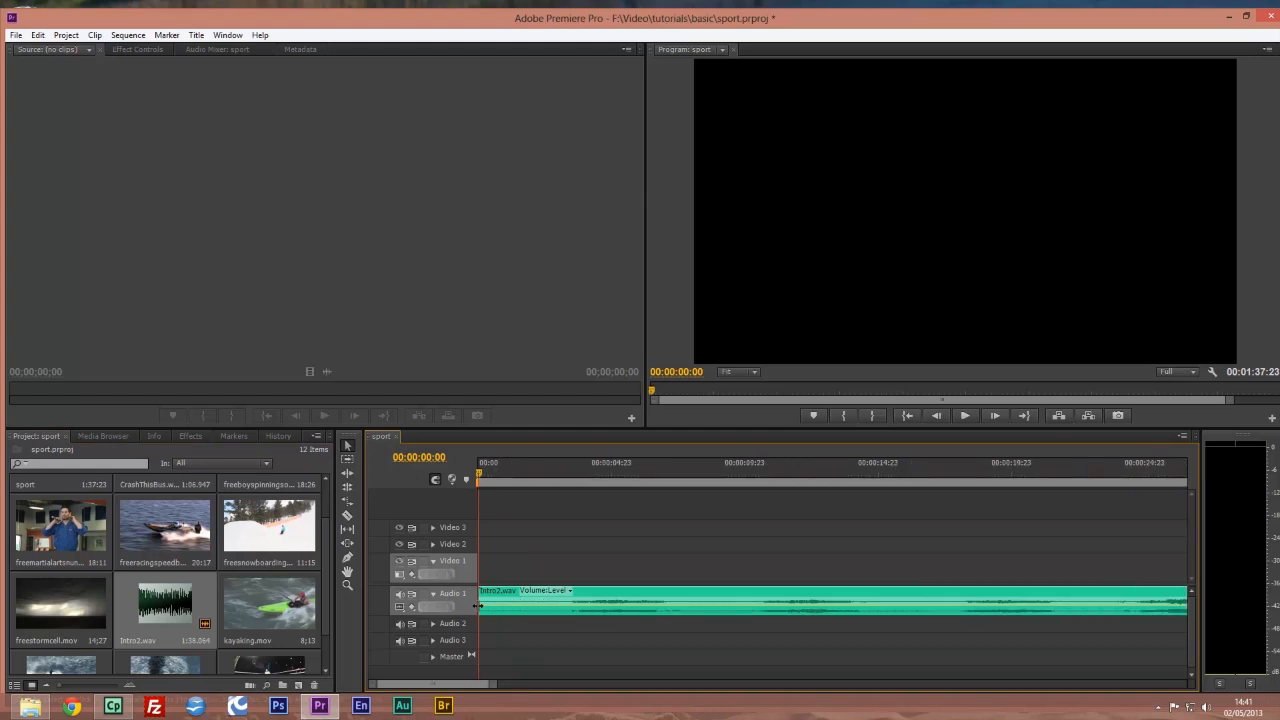
{"action": "left_click_drag", "start_coordinate": [486, 594], "coordinate": [531, 594]}
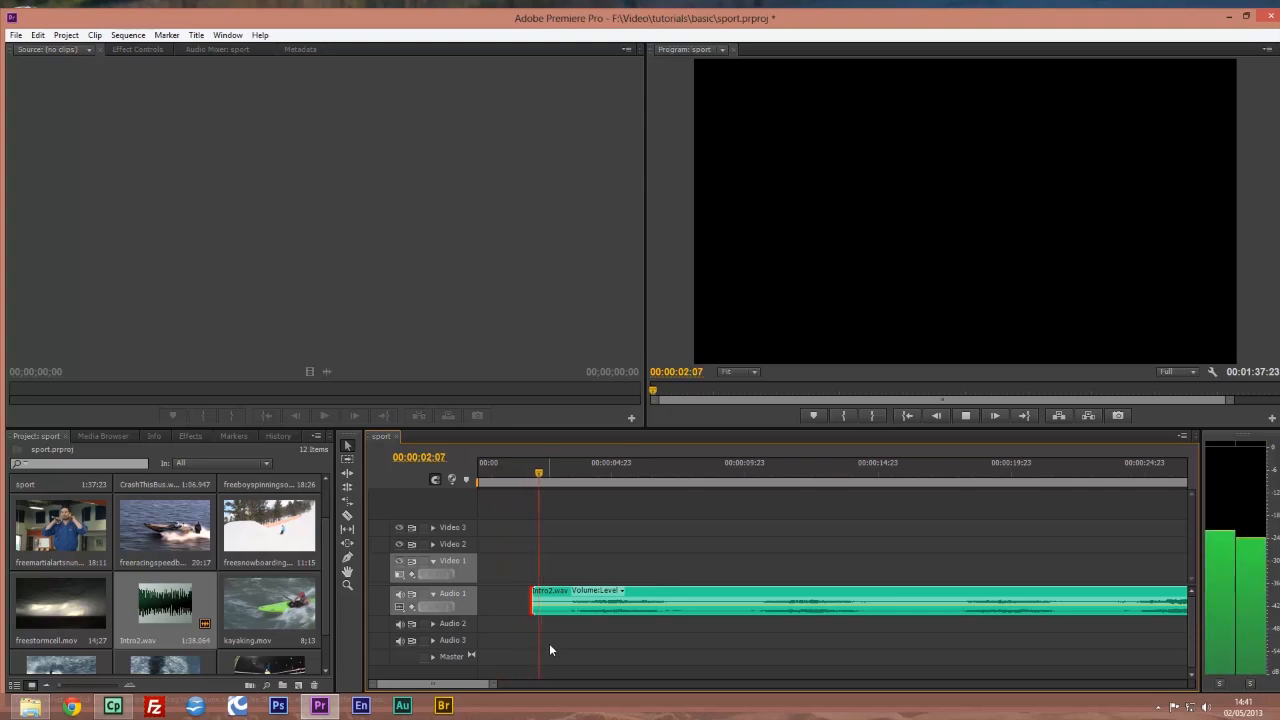
{"action": "left_click_drag", "start_coordinate": [672, 597], "coordinate": [620, 598]}
{"action": "left_click_drag", "start_coordinate": [583, 472], "coordinate": [460, 478]}
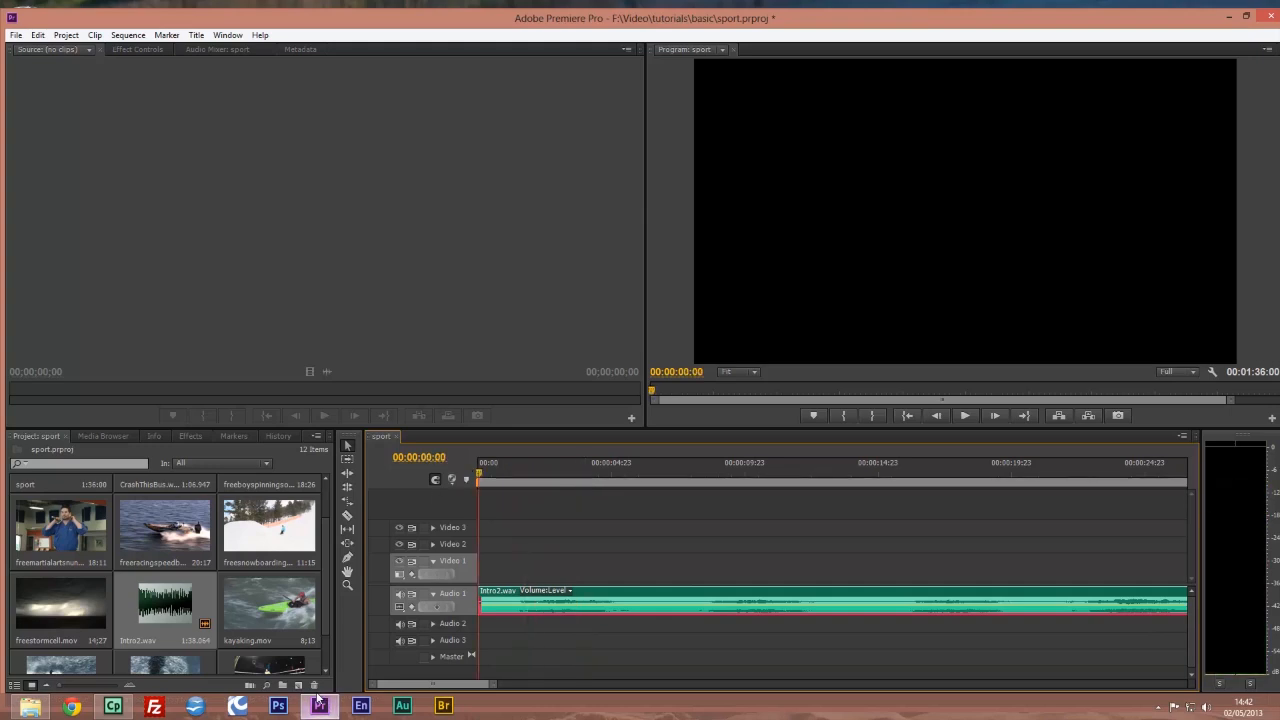
- Mark freestormcell.mov from its first frame to 01;00;12;18 and place only its video on Video 1 at the sequence start
{"action": "left_click", "coordinate": [45, 612]}
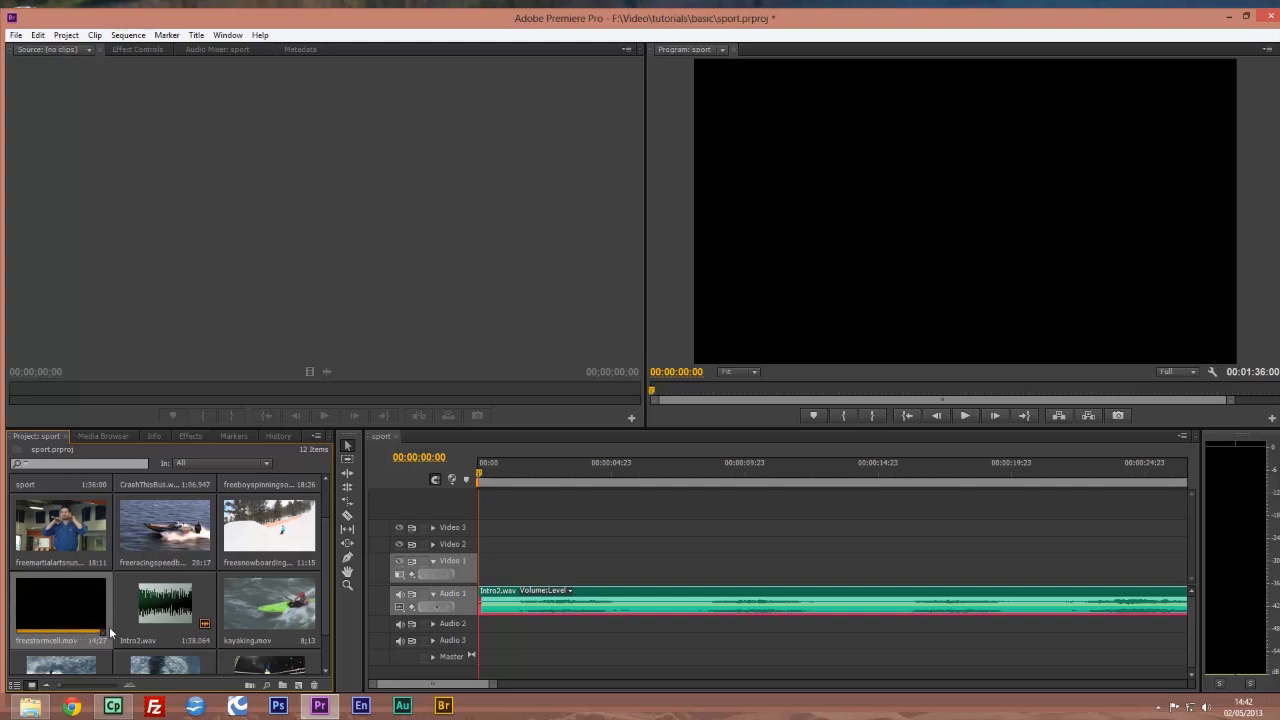
{"action": "double_click", "coordinate": [64, 603]}
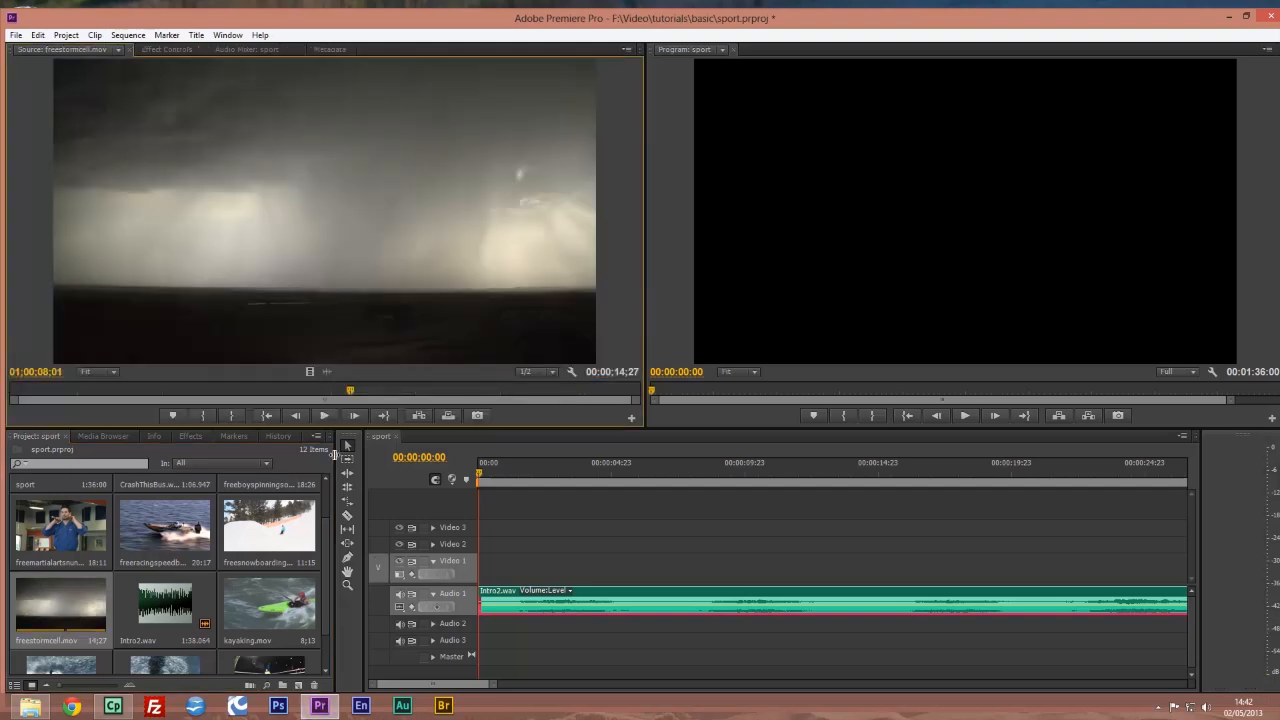
{"action": "left_click_drag", "start_coordinate": [349, 391], "coordinate": [4, 388]}
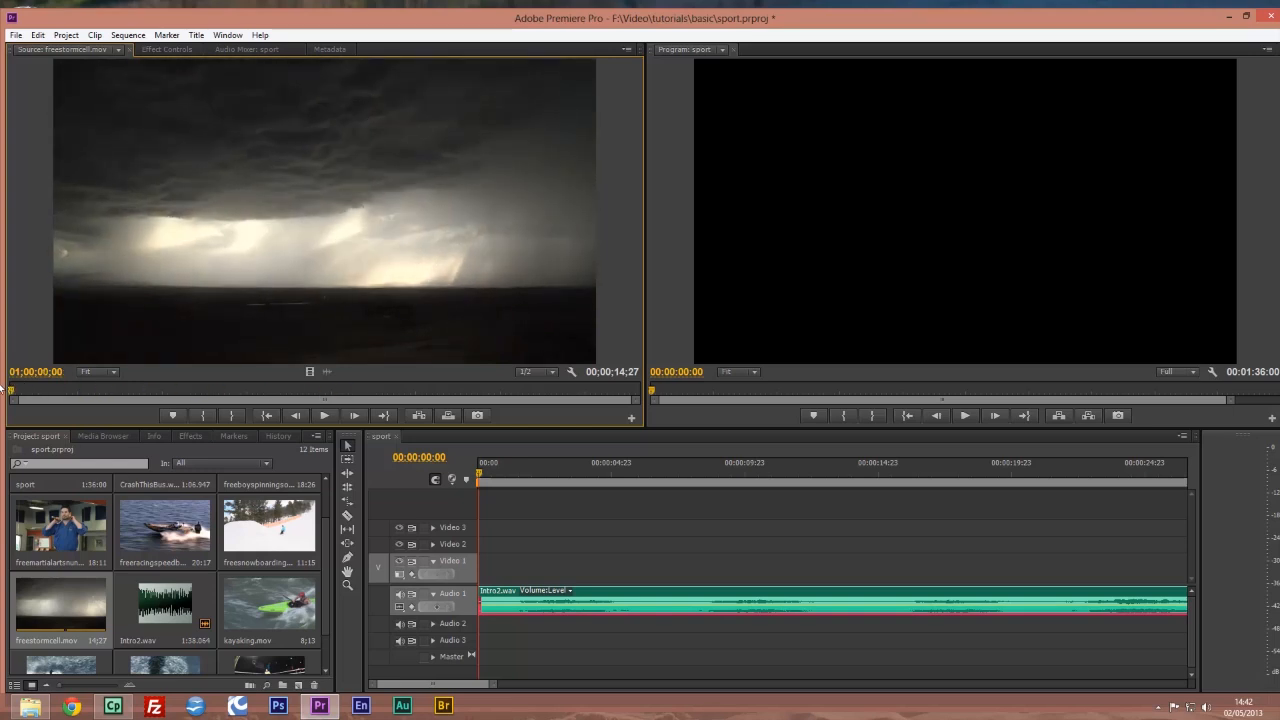
{"action": "left_click", "coordinate": [203, 418]}
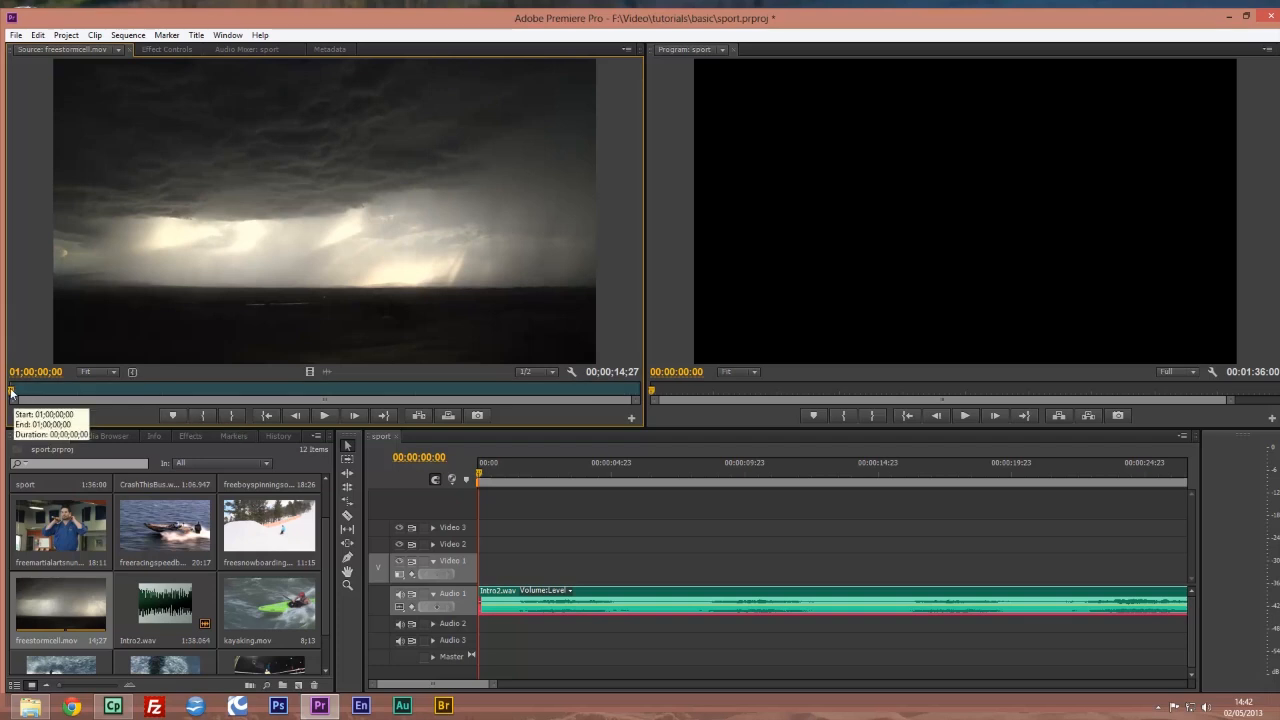
{"action": "left_click_drag", "start_coordinate": [15, 392], "coordinate": [541, 390]}
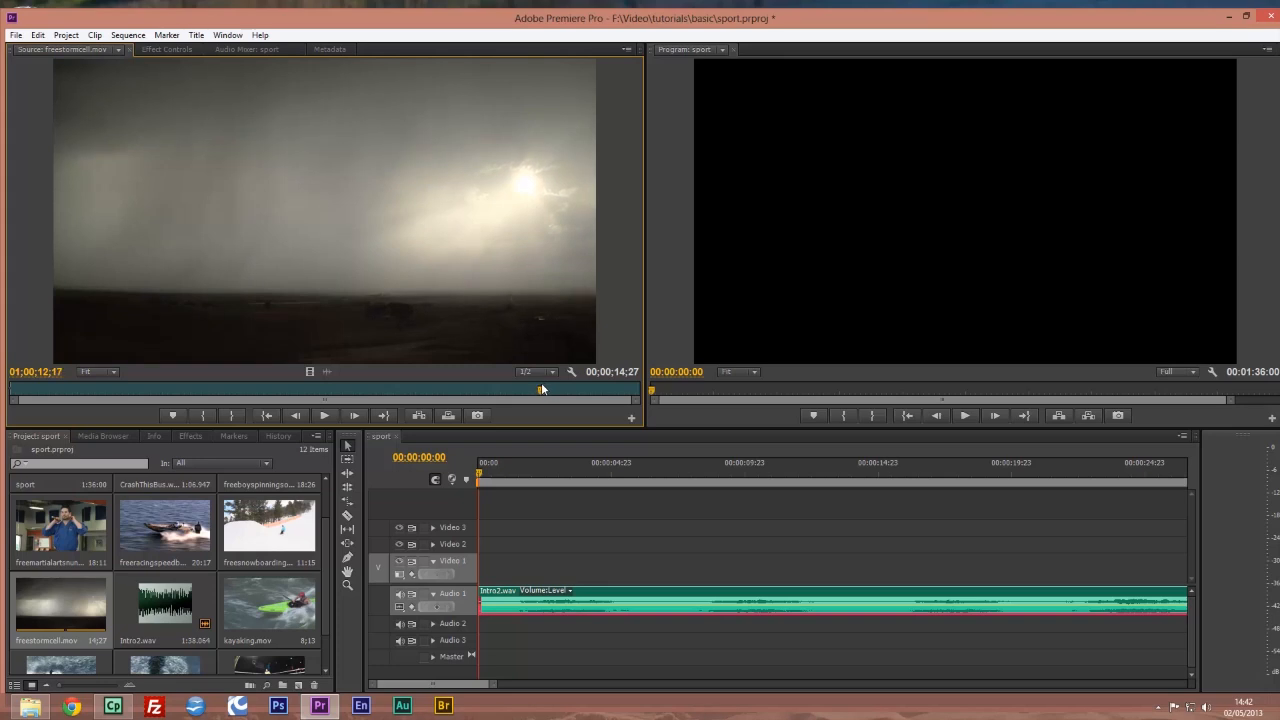
{"action": "key", "text": "Right"}
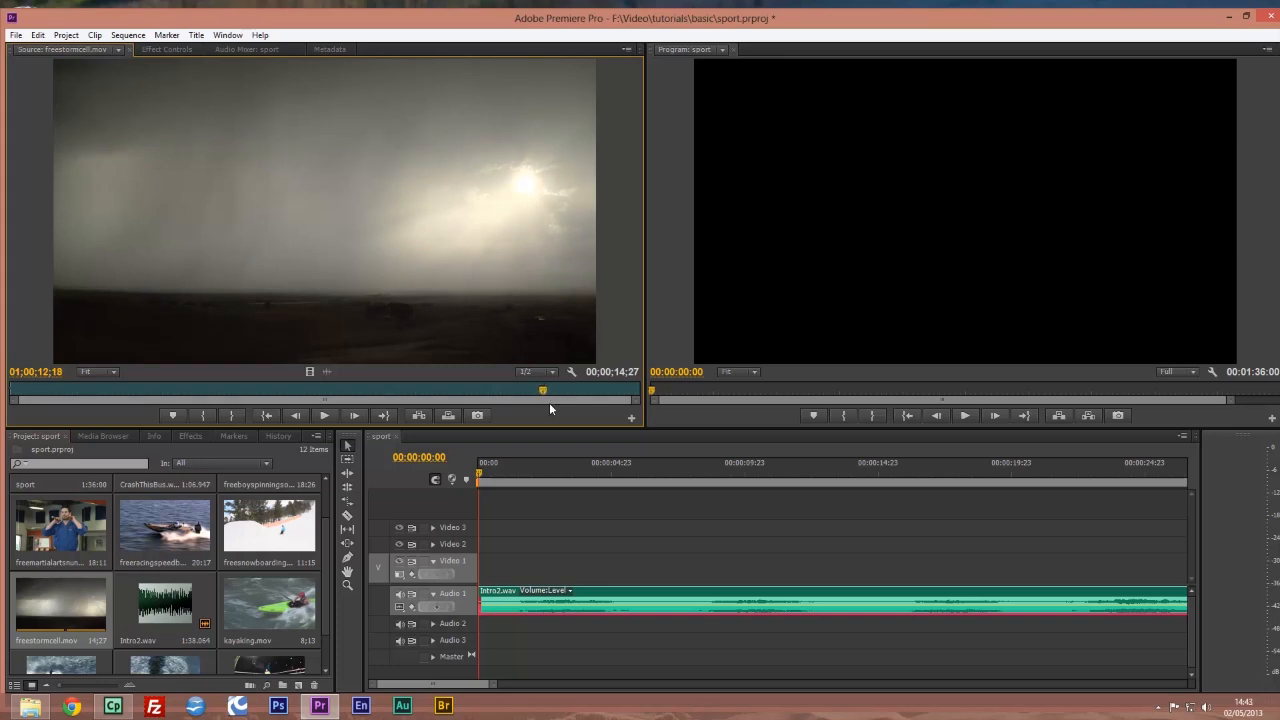
{"action": "left_click", "coordinate": [229, 416]}
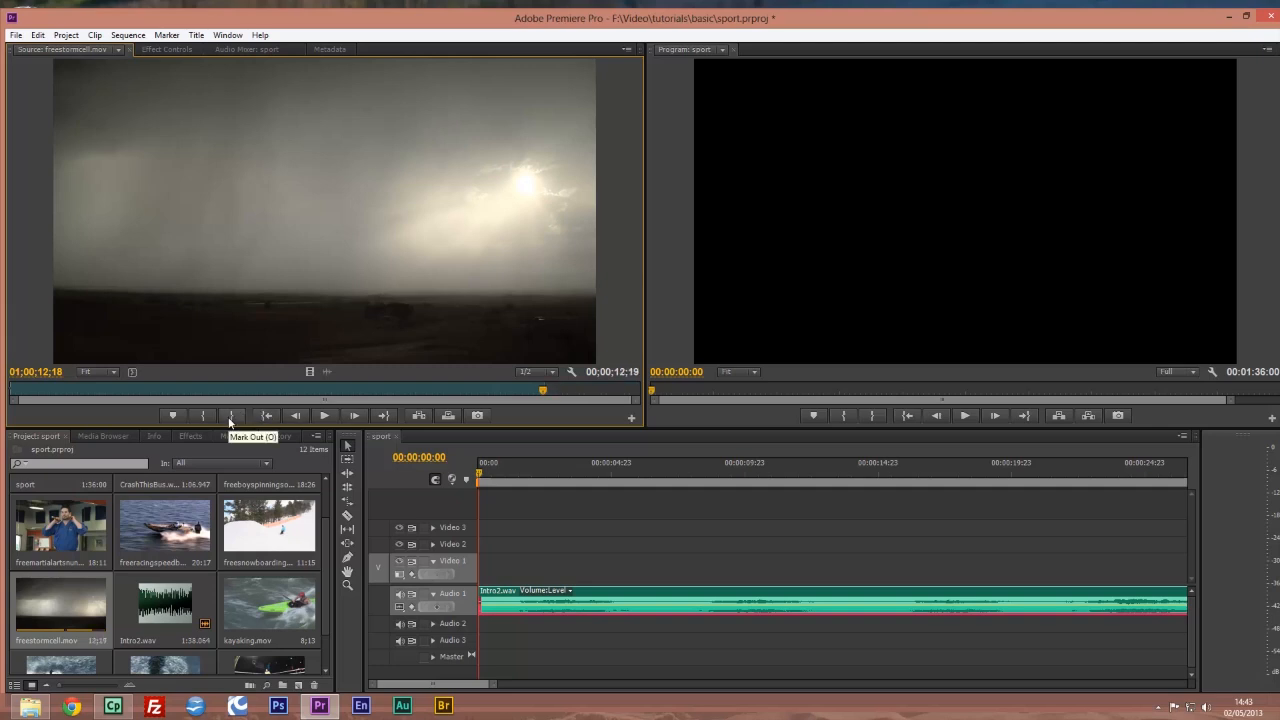
{"action": "left_click_drag", "start_coordinate": [311, 371], "coordinate": [488, 574]}
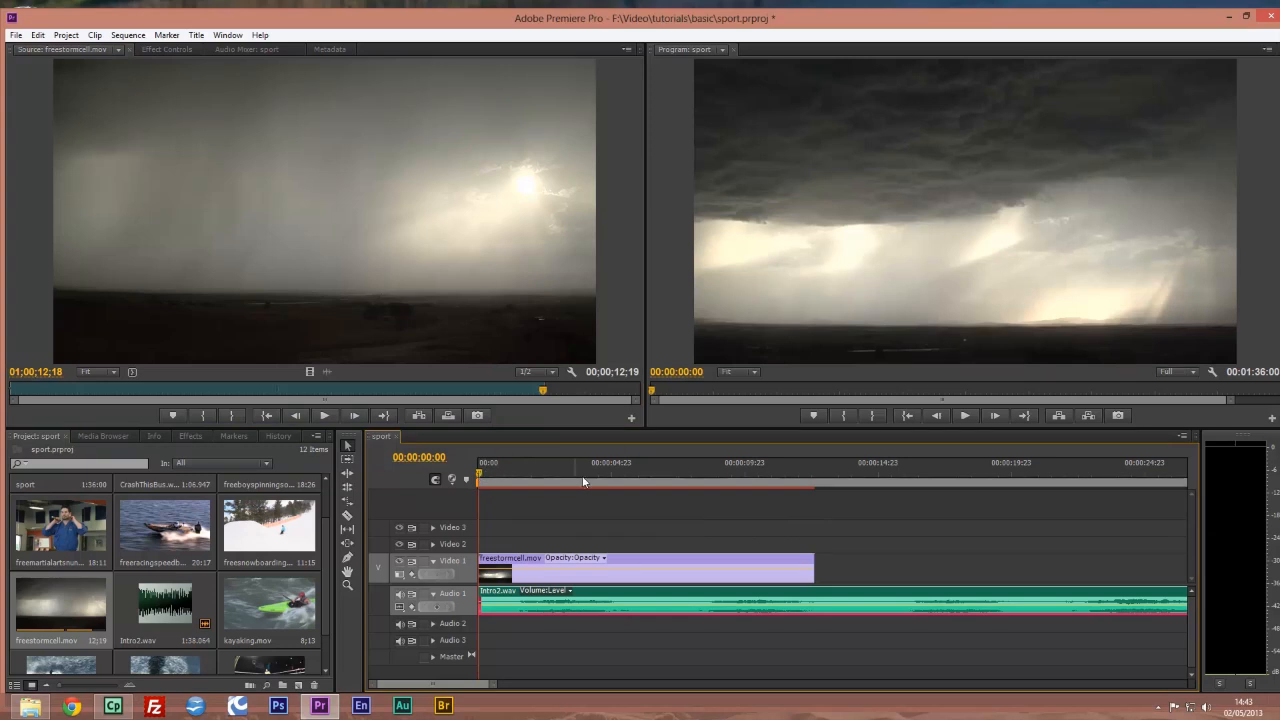
- Split Intro2.wav on Audio 1 at 00:00:21:07 with the Razor tool
{"action": "left_click", "coordinate": [625, 470]}
{"action": "left_click", "coordinate": [833, 462]}
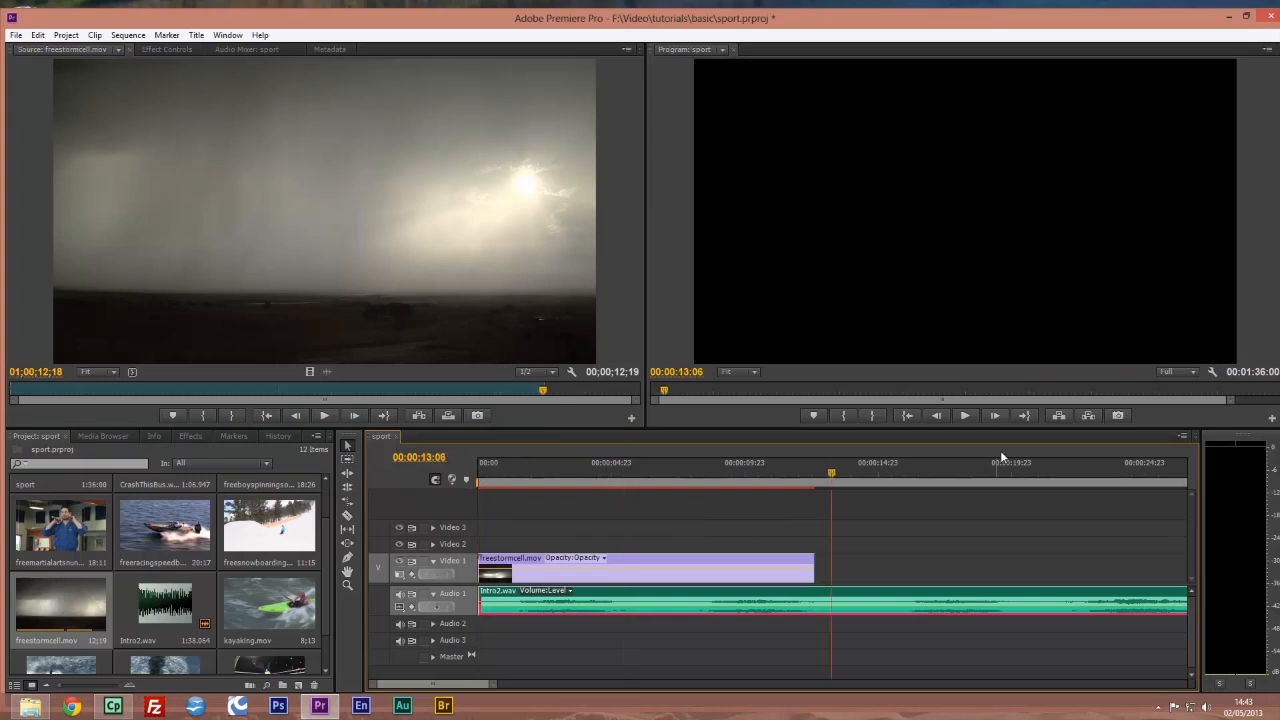
{"action": "left_click", "coordinate": [1038, 467]}
{"action": "key", "text": "space"}
{"action": "key", "text": "space"}
{"action": "key", "text": "Left"}
{"action": "key", "text": "Left"}
{"action": "key", "text": "Left"}
{"action": "key", "text": "Left"}
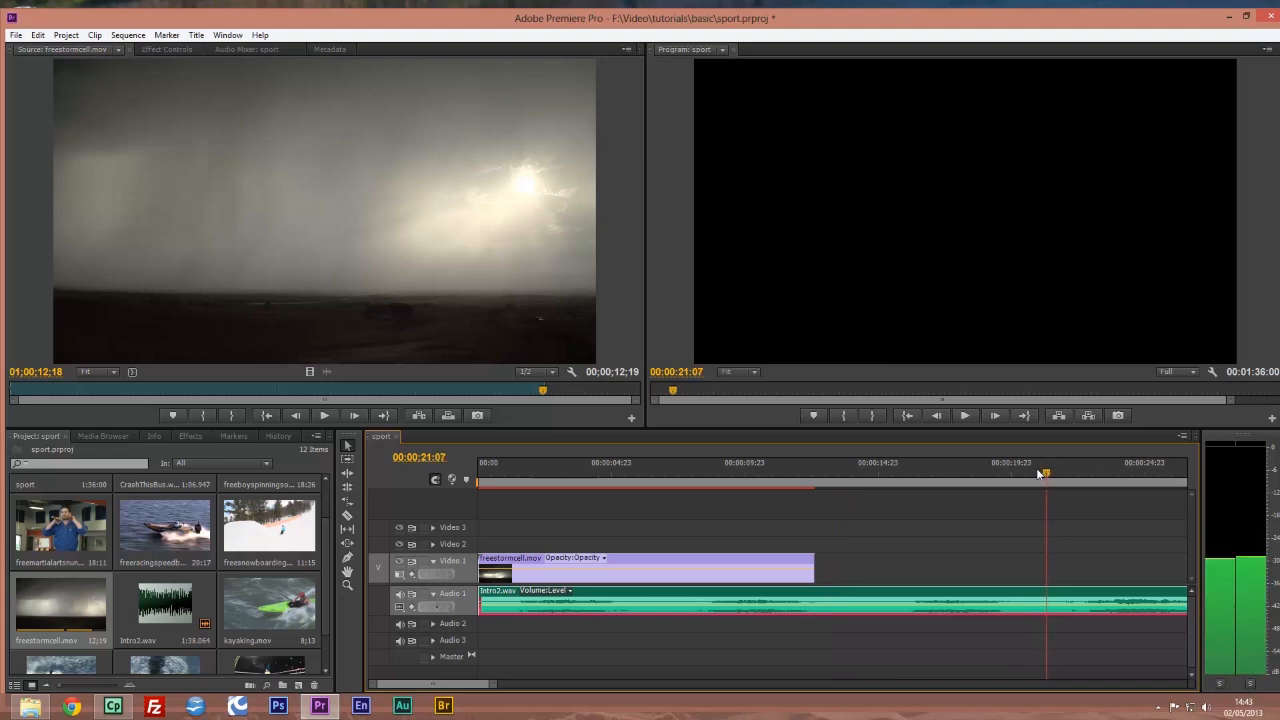
{"action": "left_click", "coordinate": [349, 517]}
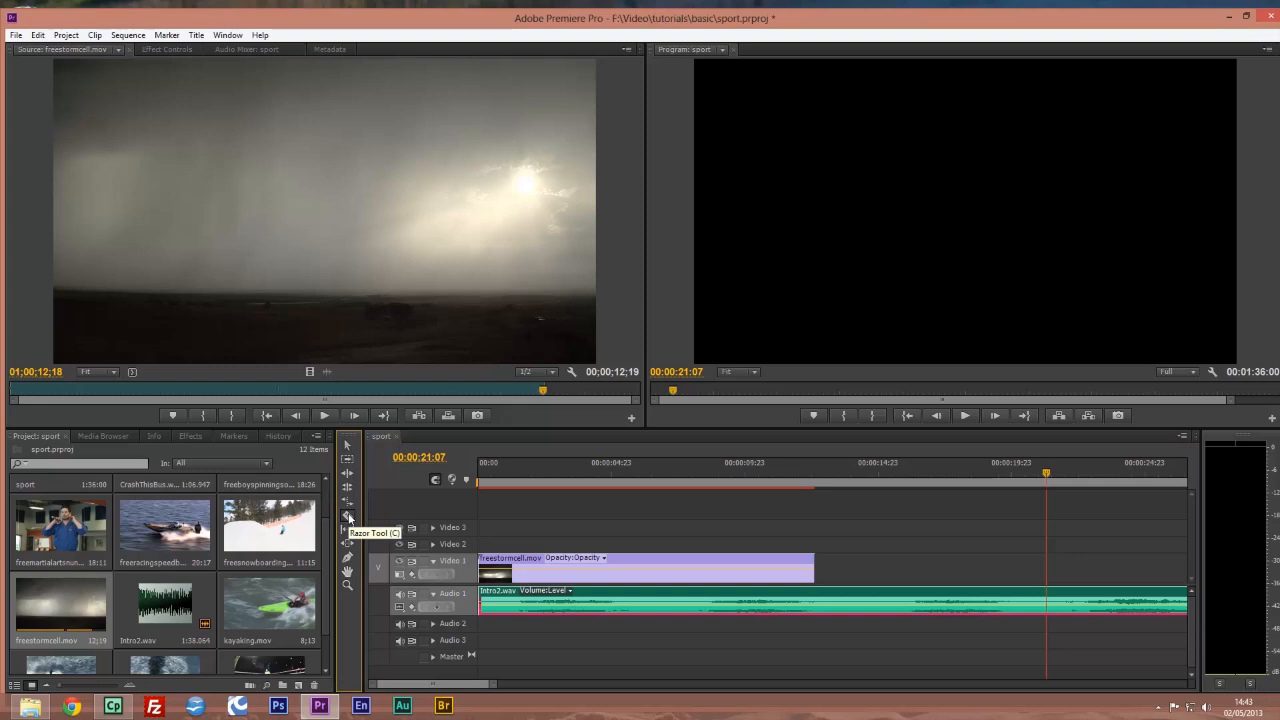
{"action": "left_click", "coordinate": [1050, 606]}
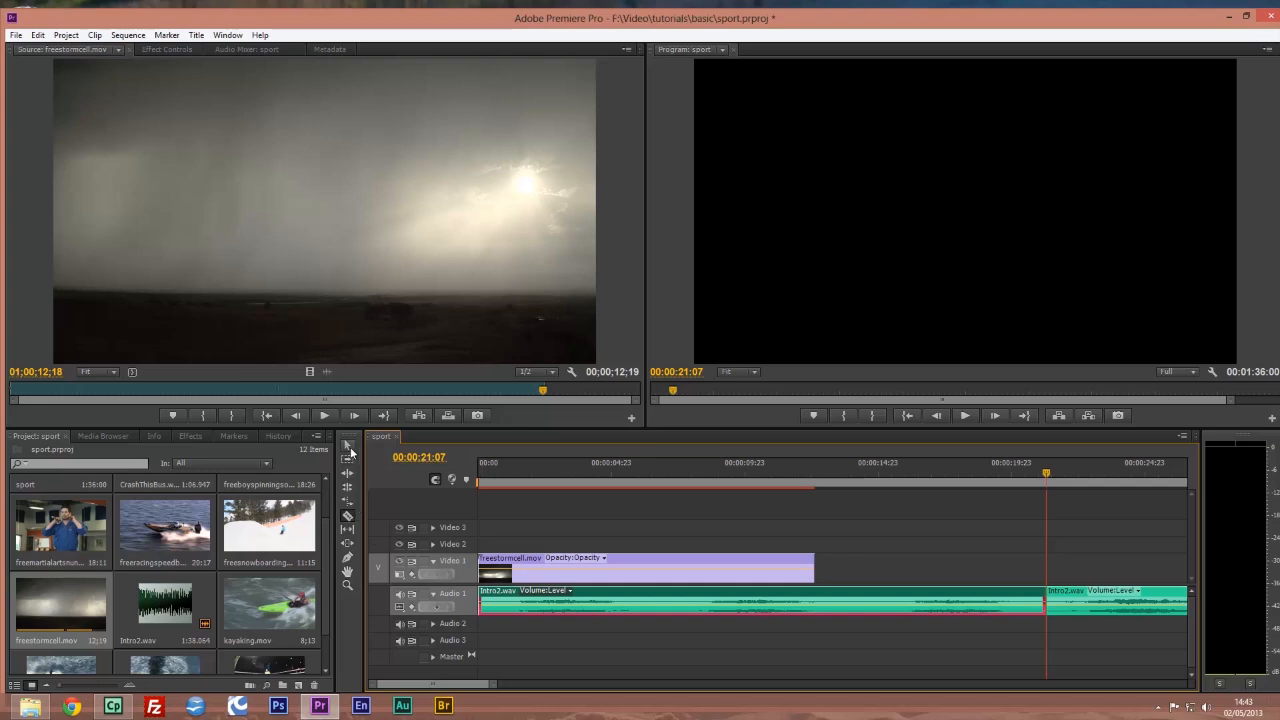
- Delete the portion of Intro2.wav after the cut on Audio 1
{"action": "left_click", "coordinate": [348, 447]}
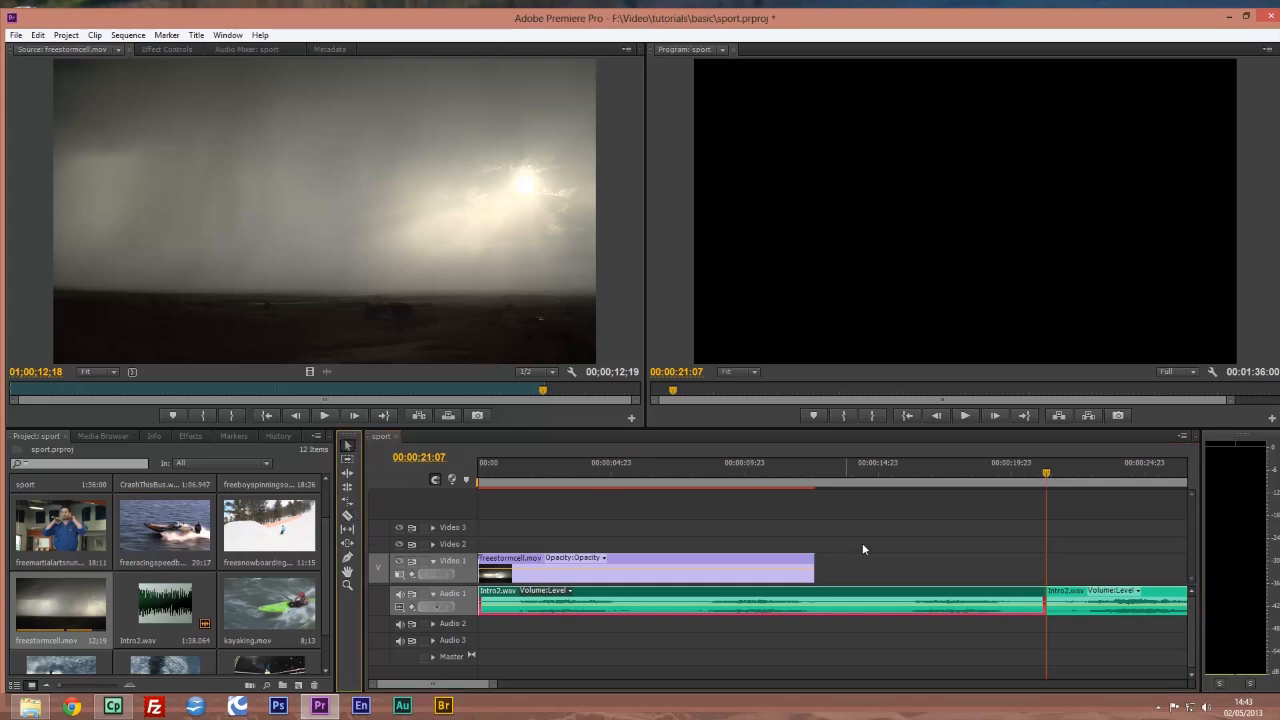
{"action": "left_click", "coordinate": [1077, 614]}
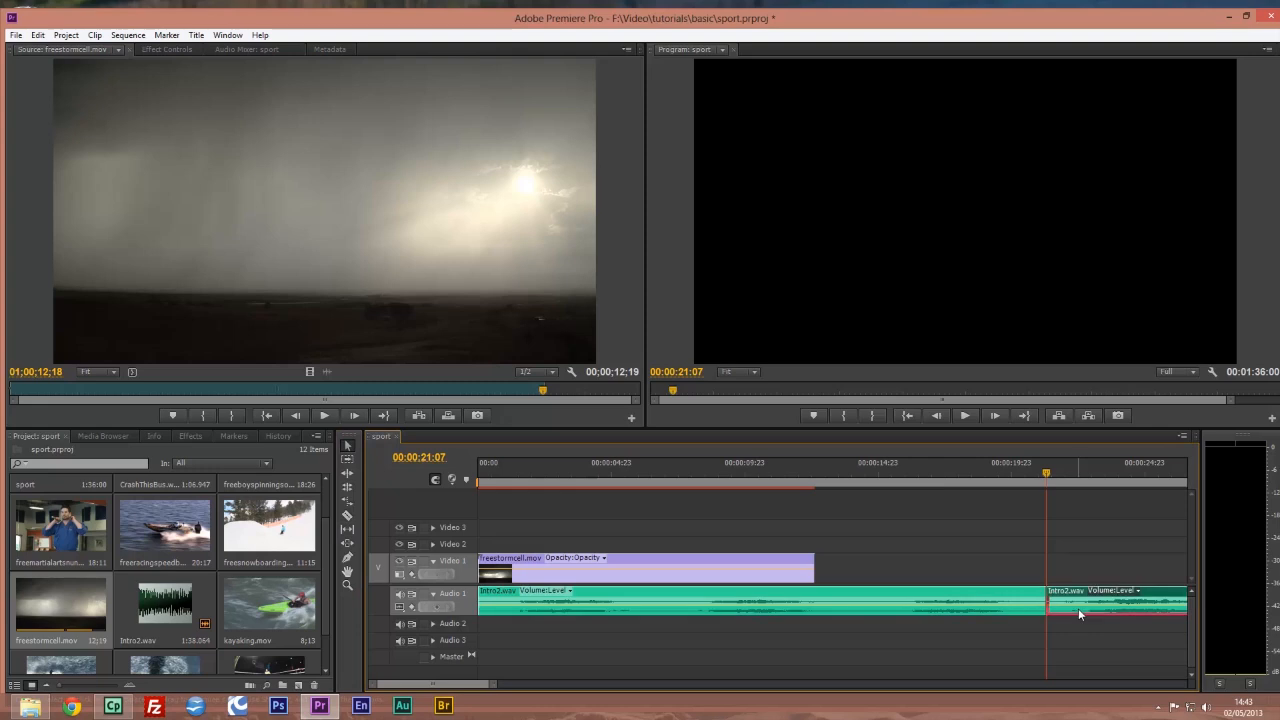
{"action": "key", "text": "Delete"}
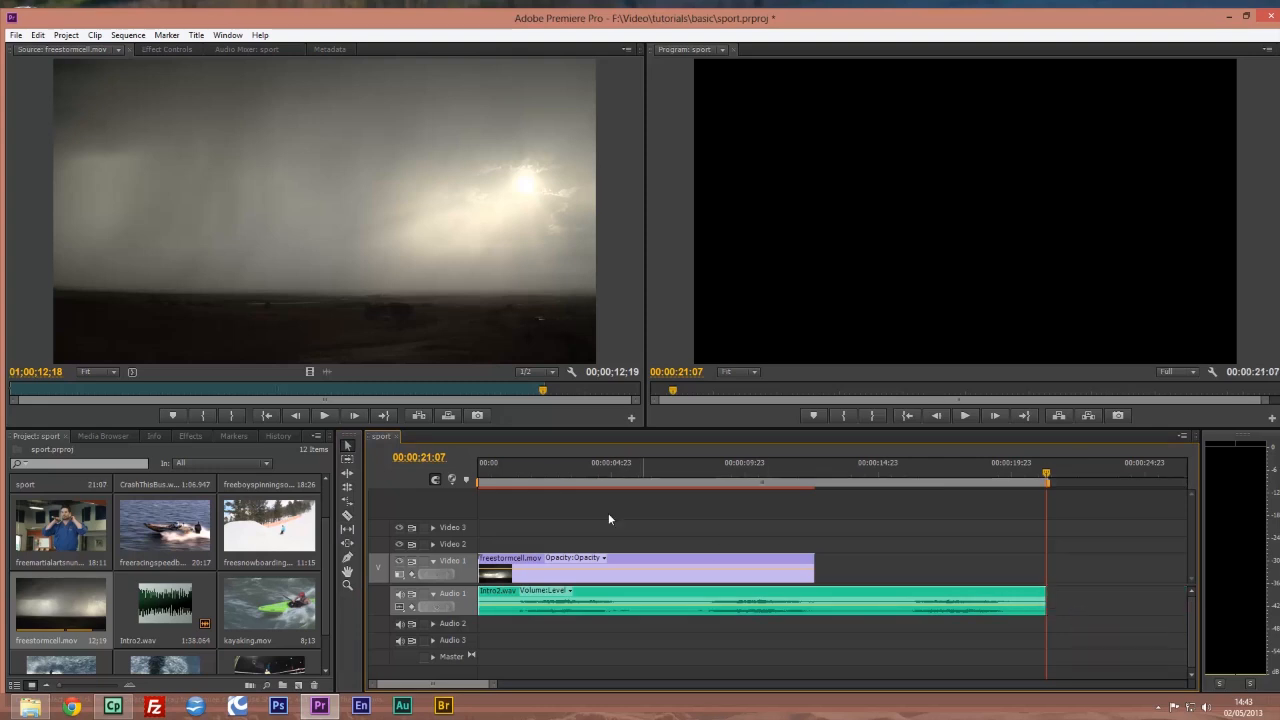
- Play the first seconds of the sequence and return the playhead to the start
{"action": "left_click", "coordinate": [484, 471]}
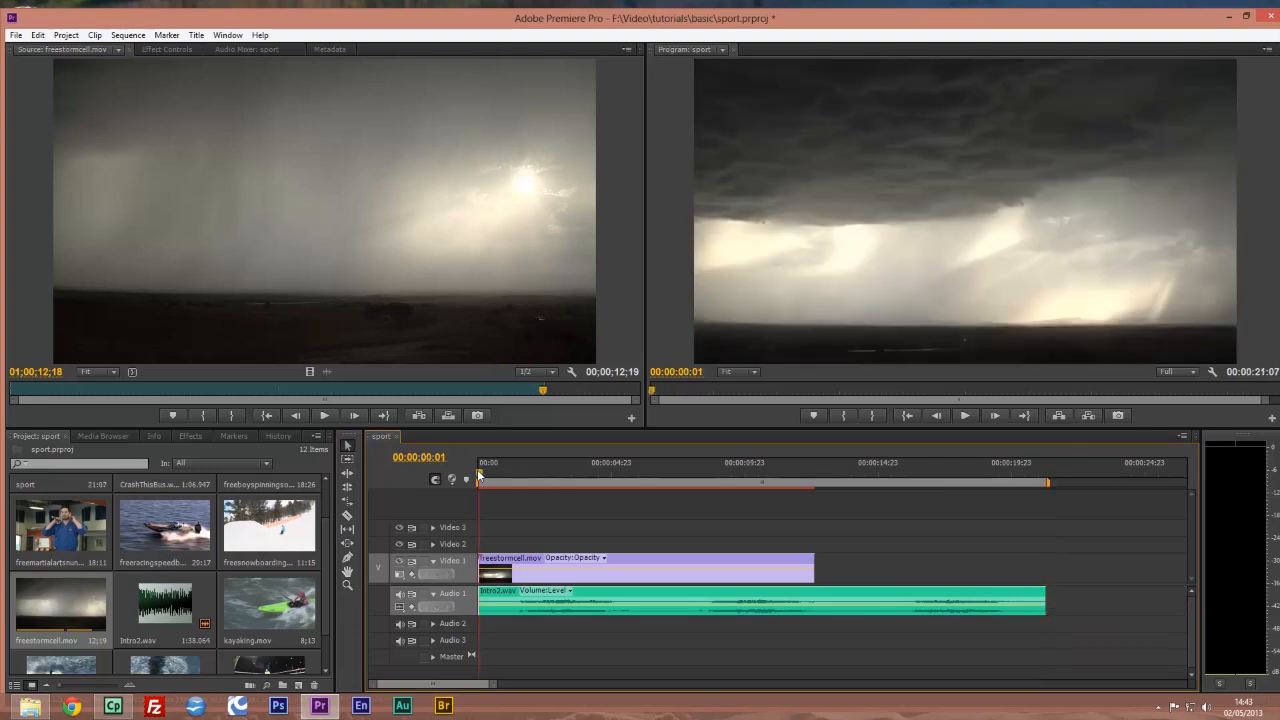
{"action": "key", "text": "space"}
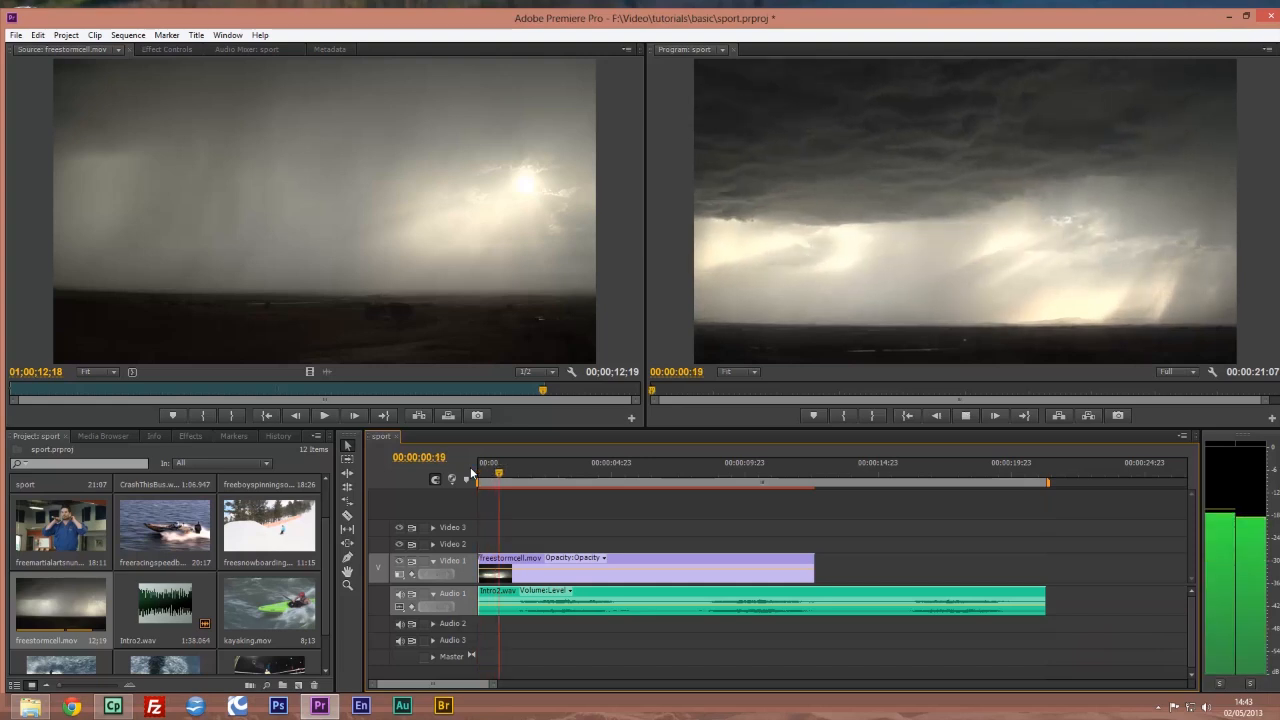
{"action": "key", "text": "space"}
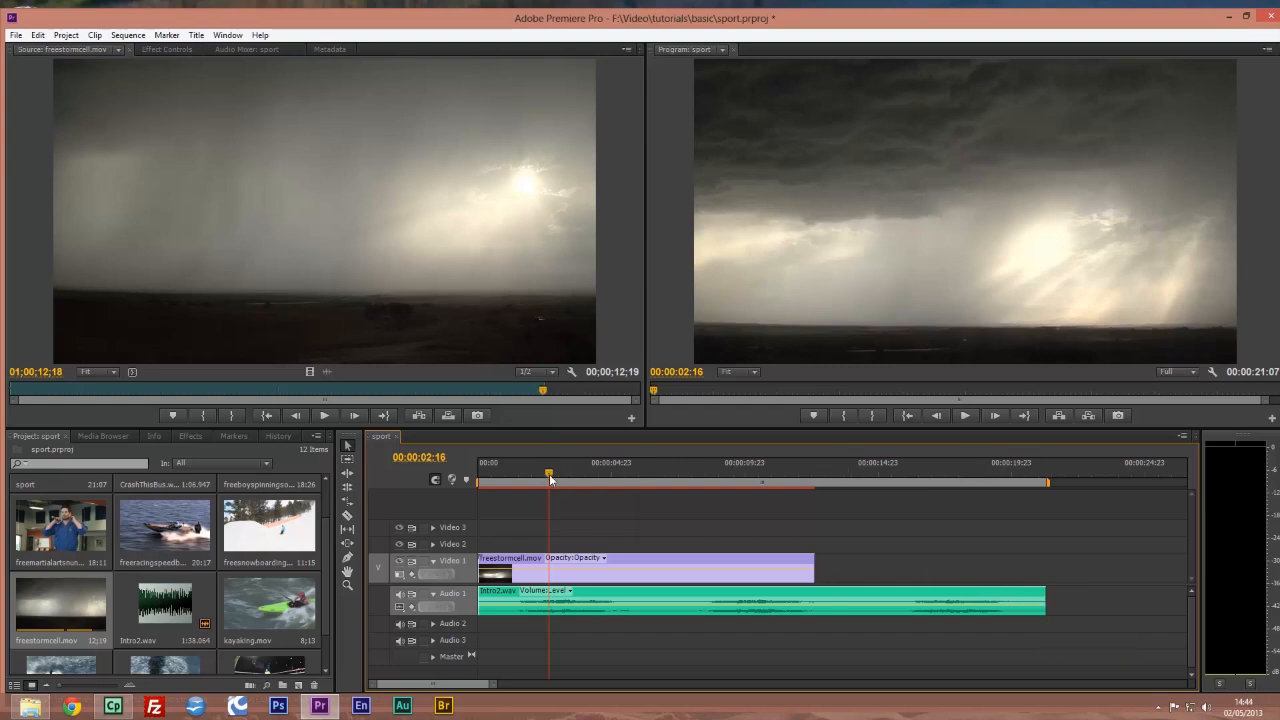
{"action": "left_click_drag", "start_coordinate": [549, 476], "coordinate": [466, 476]}
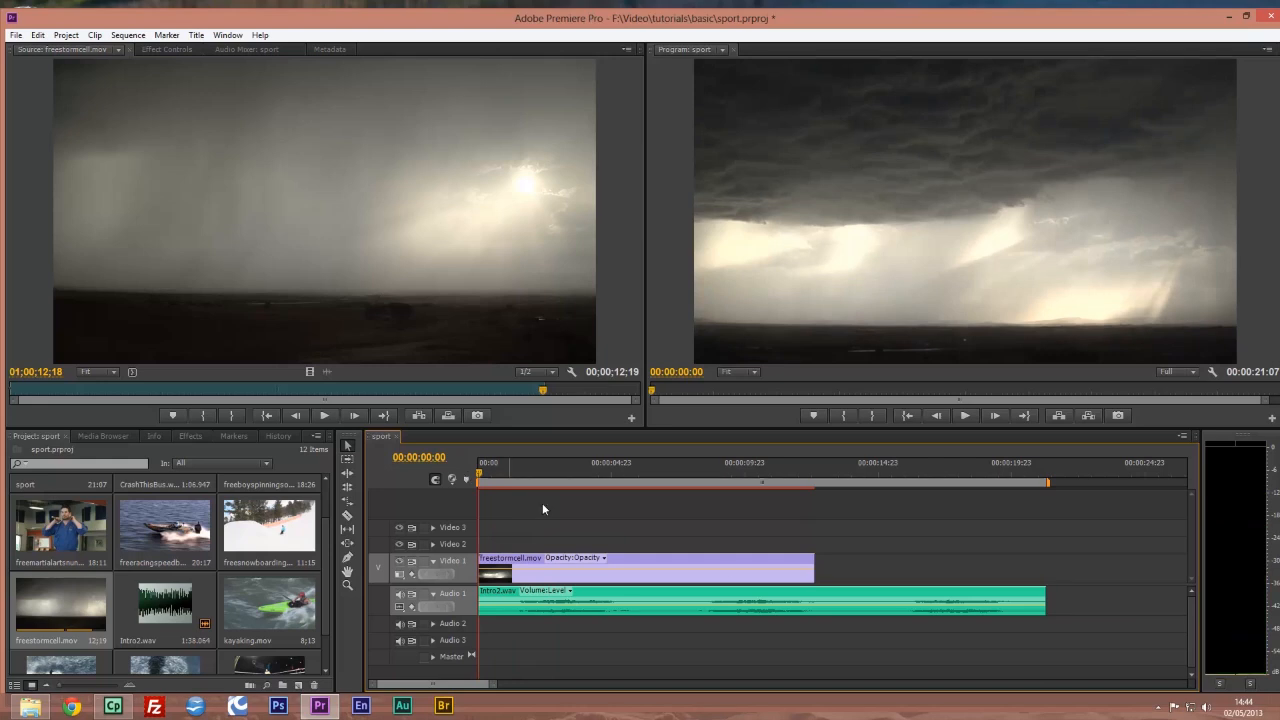
{"action": "right_click", "coordinate": [730, 570]}
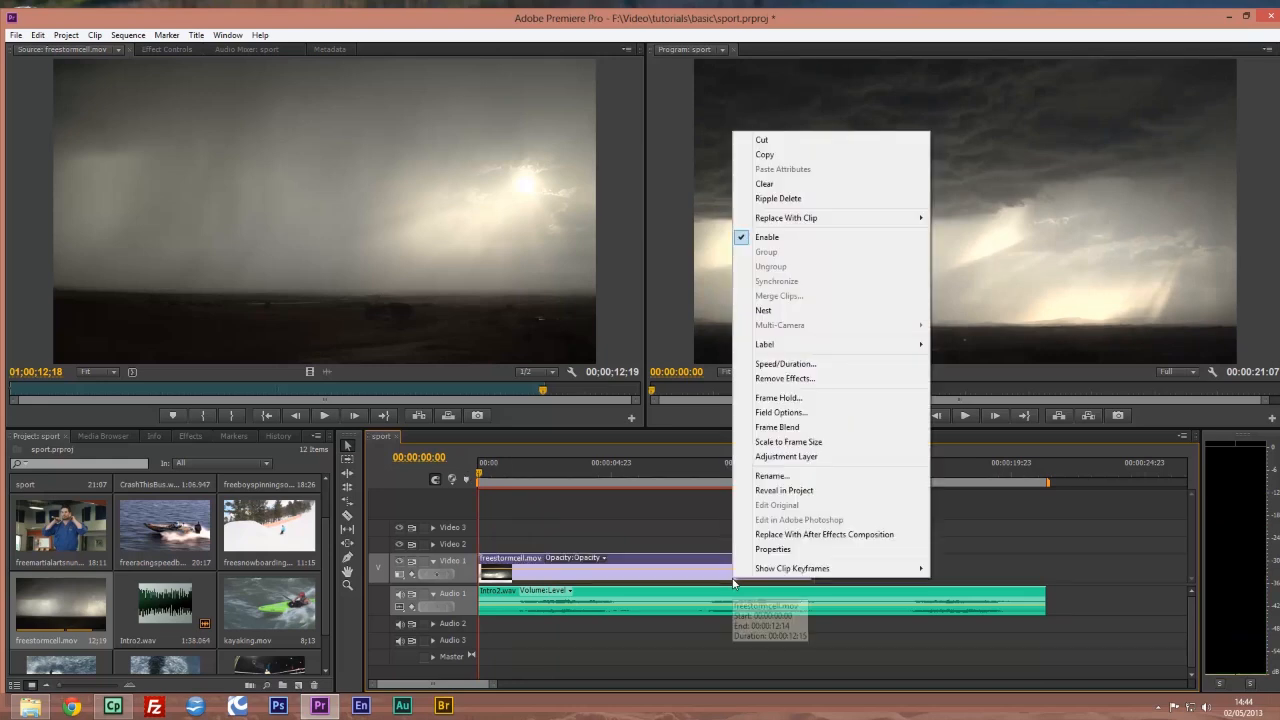
{"action": "left_click", "coordinate": [785, 363]}
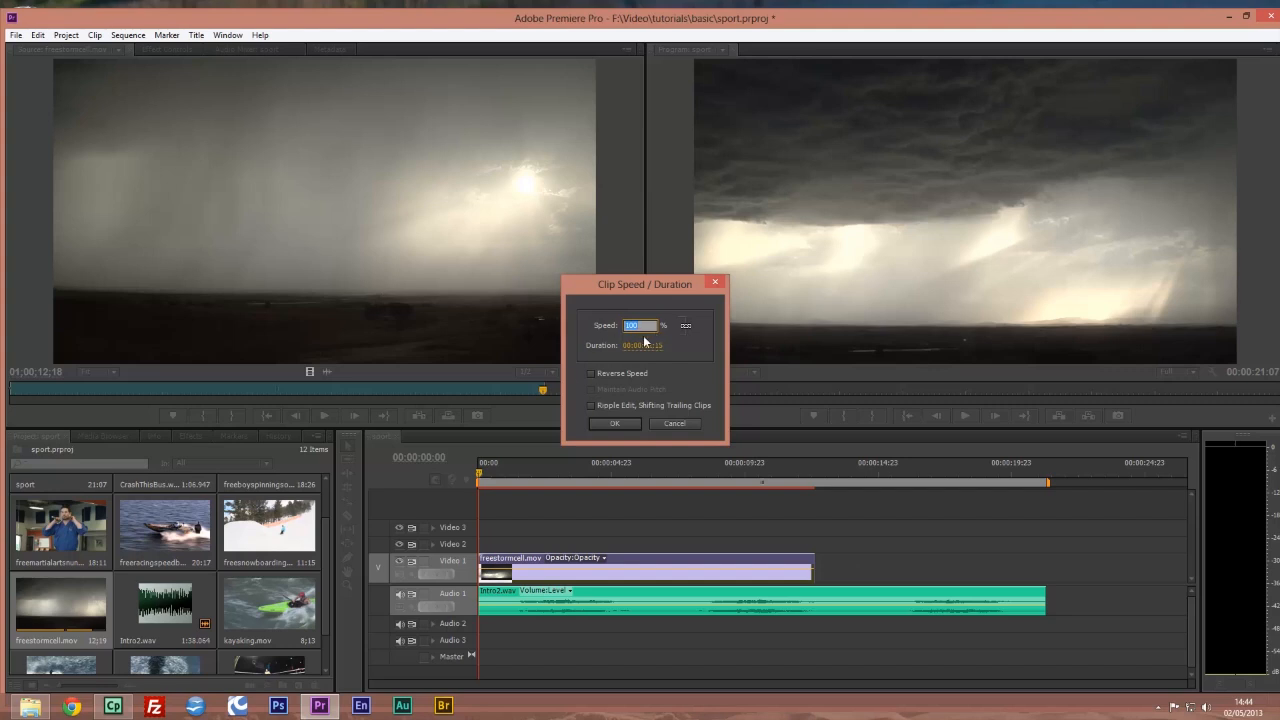
{"action": "left_click", "coordinate": [714, 286]}
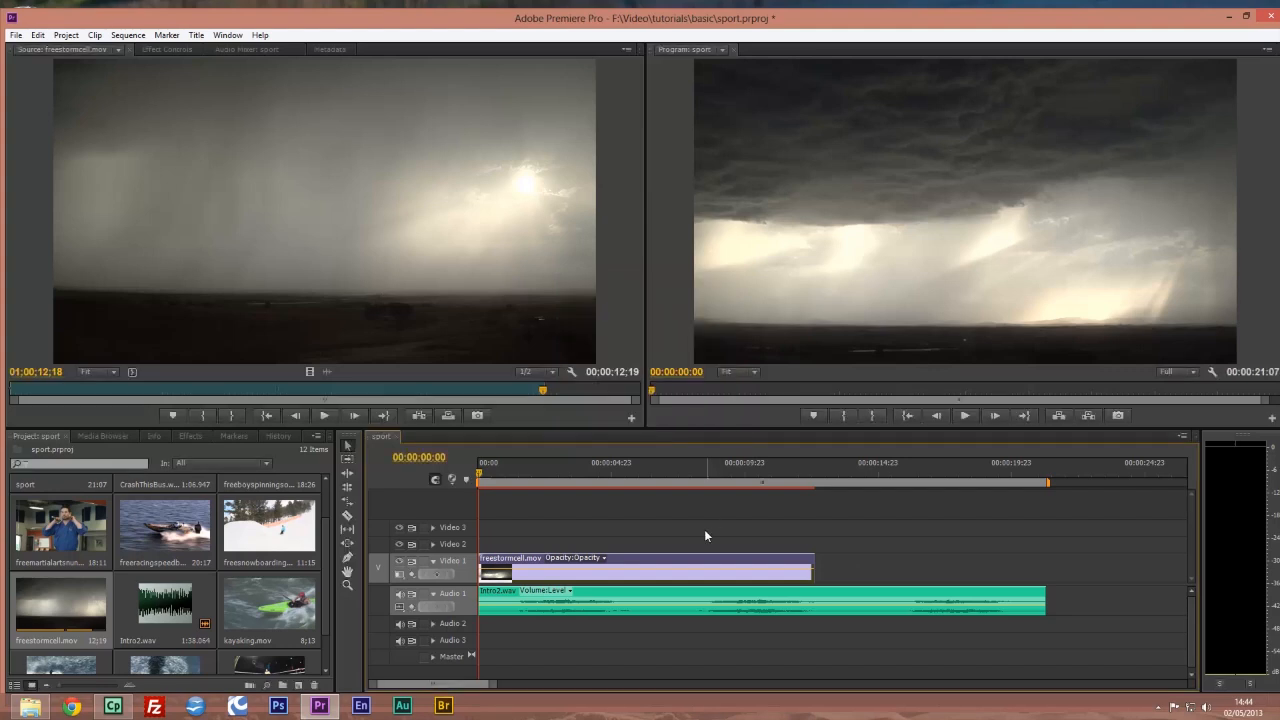
- Rate-stretch freestormcell.mov on Video 1 to end together with Intro2.wav and play the sequence through
{"action": "left_click", "coordinate": [348, 503]}
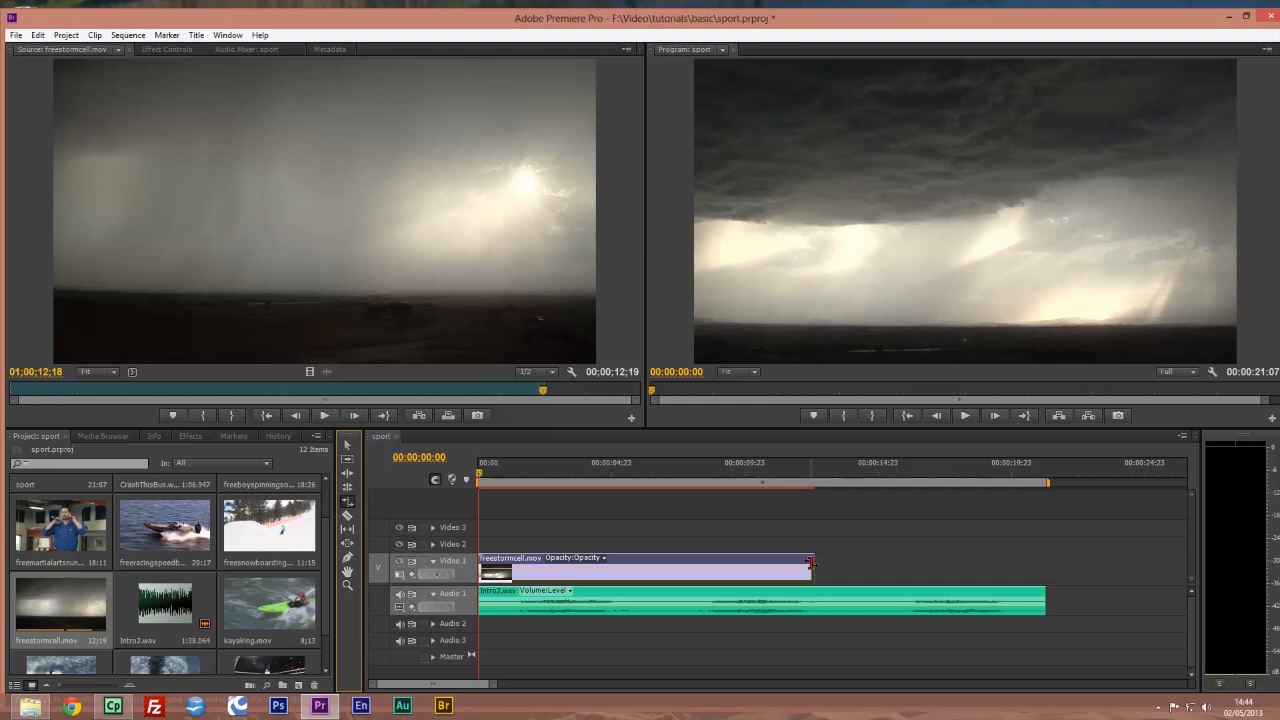
{"action": "left_click_drag", "start_coordinate": [813, 565], "coordinate": [1046, 567]}
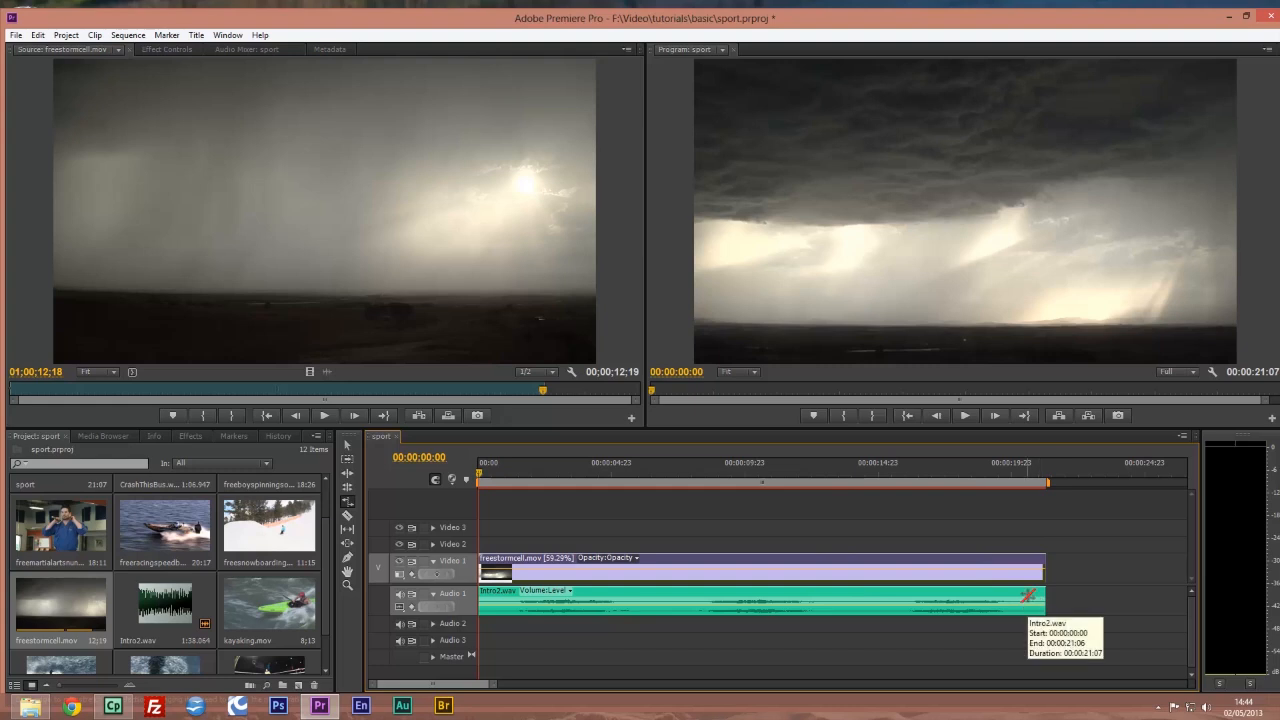
{"action": "left_click", "coordinate": [347, 444]}
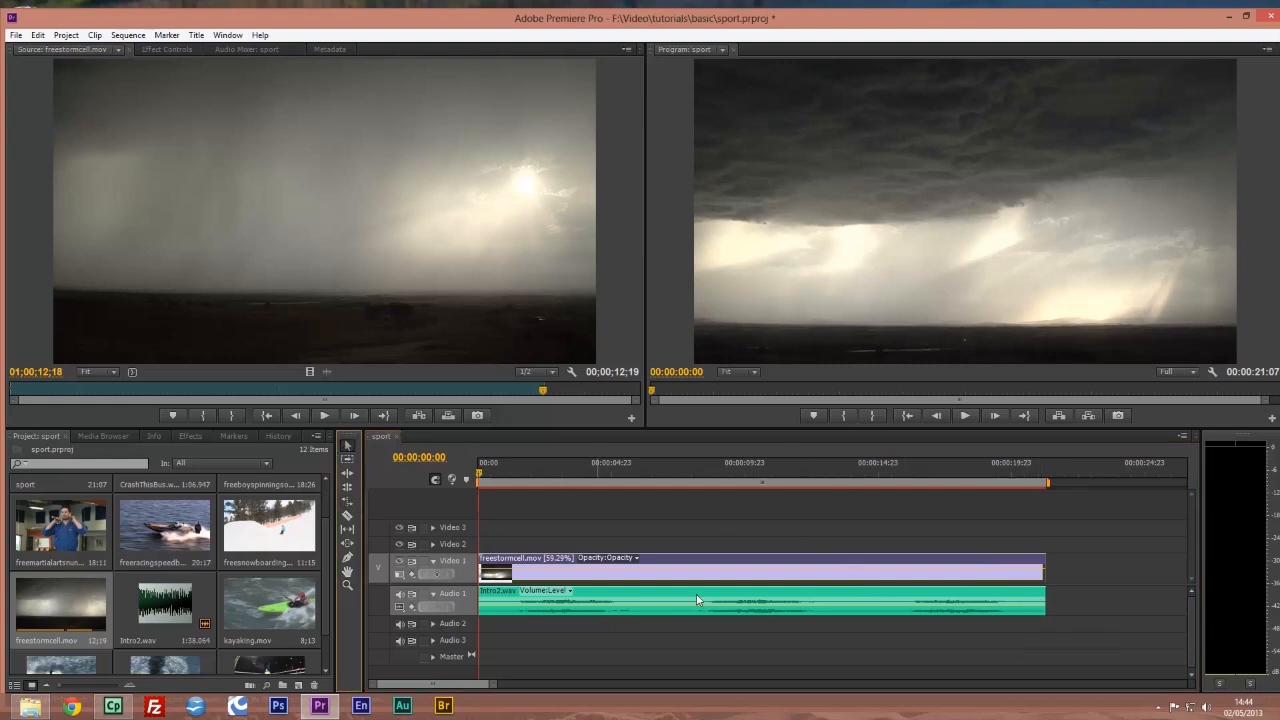
{"action": "key", "text": "space"}
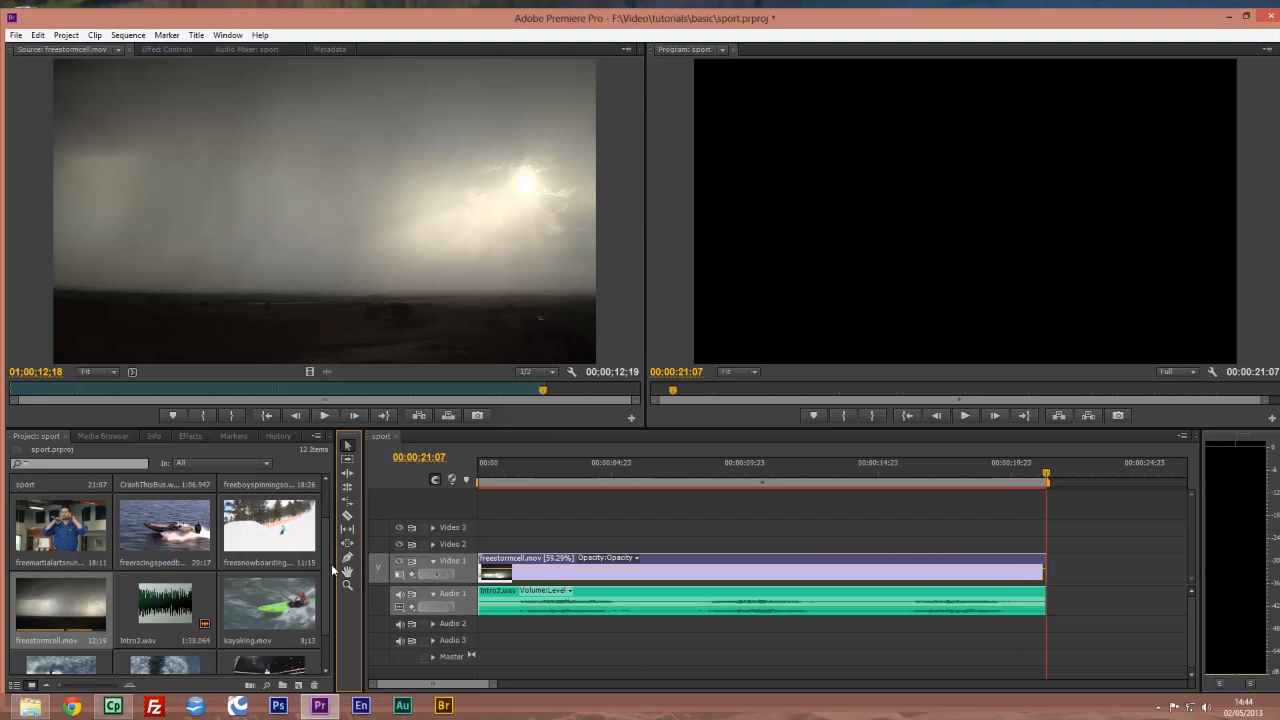
- Place CrashThisBus.wav on Audio 1 directly after Intro2.wav, starting at 00:00:21:07
{"action": "scroll", "coordinate": [318, 589], "scroll_direction": "up", "scroll_amount": 2}
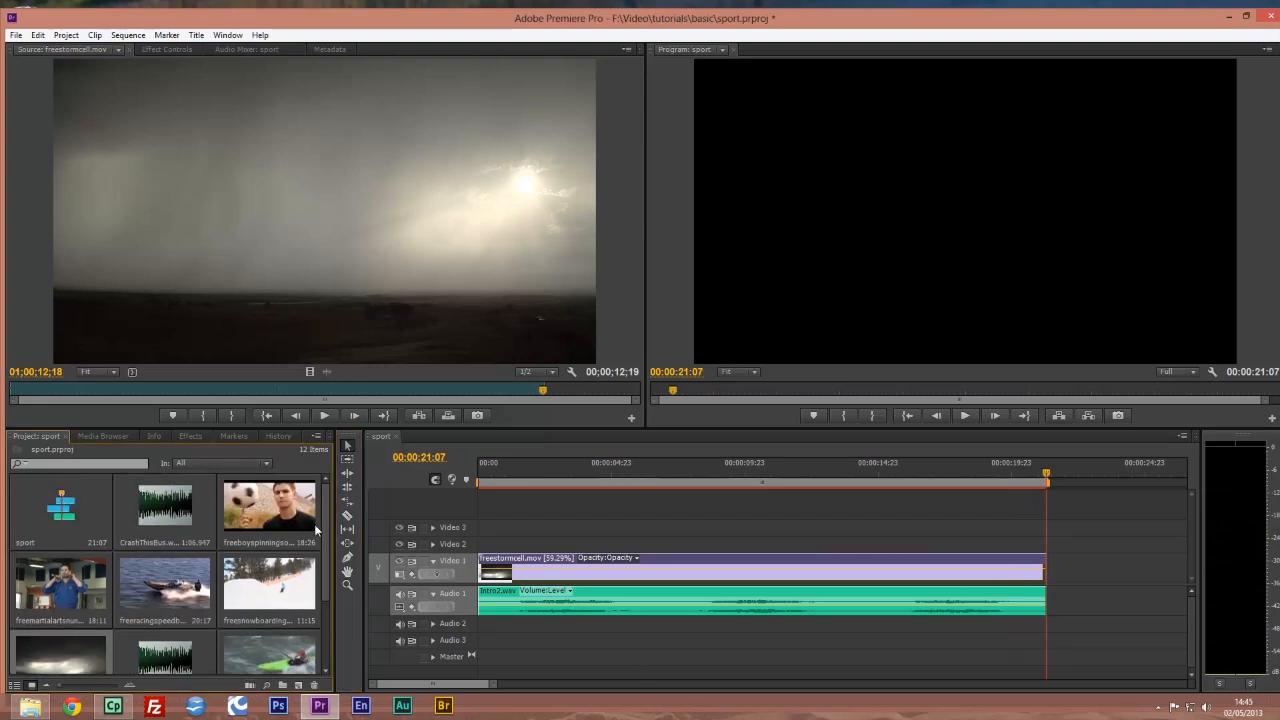
{"action": "left_click", "coordinate": [150, 507]}
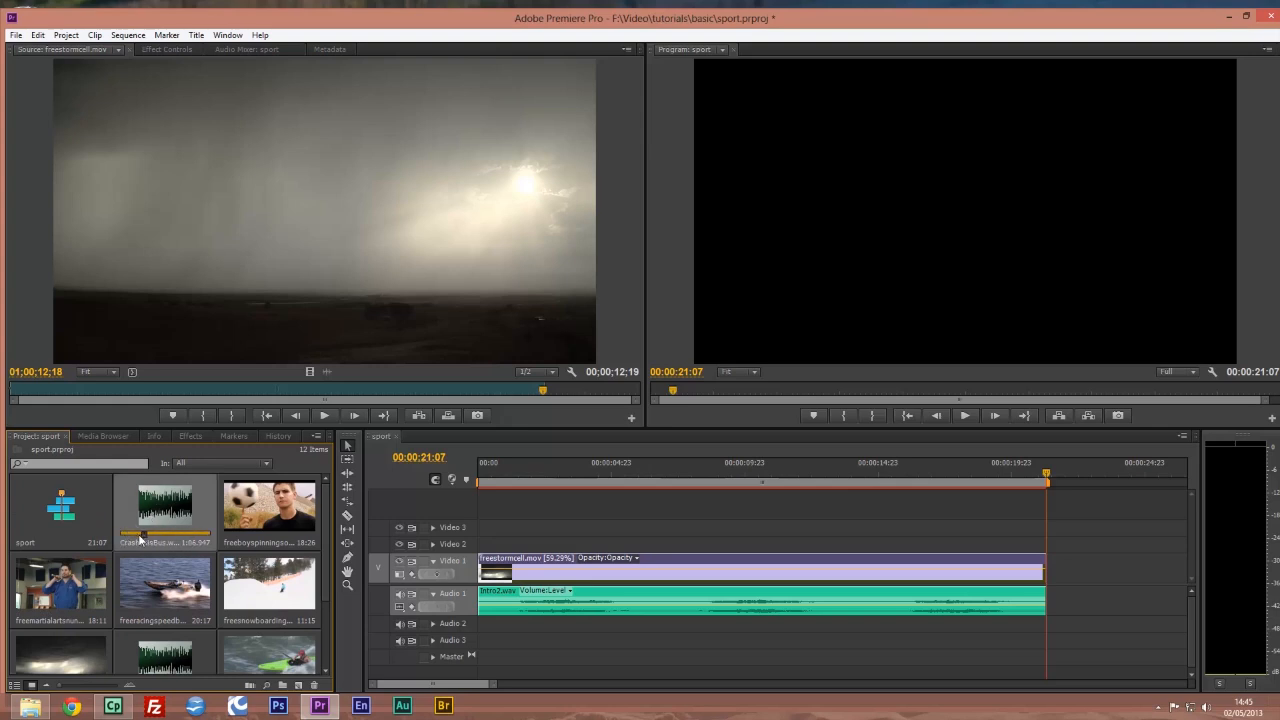
{"action": "left_click_drag", "start_coordinate": [170, 505], "coordinate": [1057, 613]}
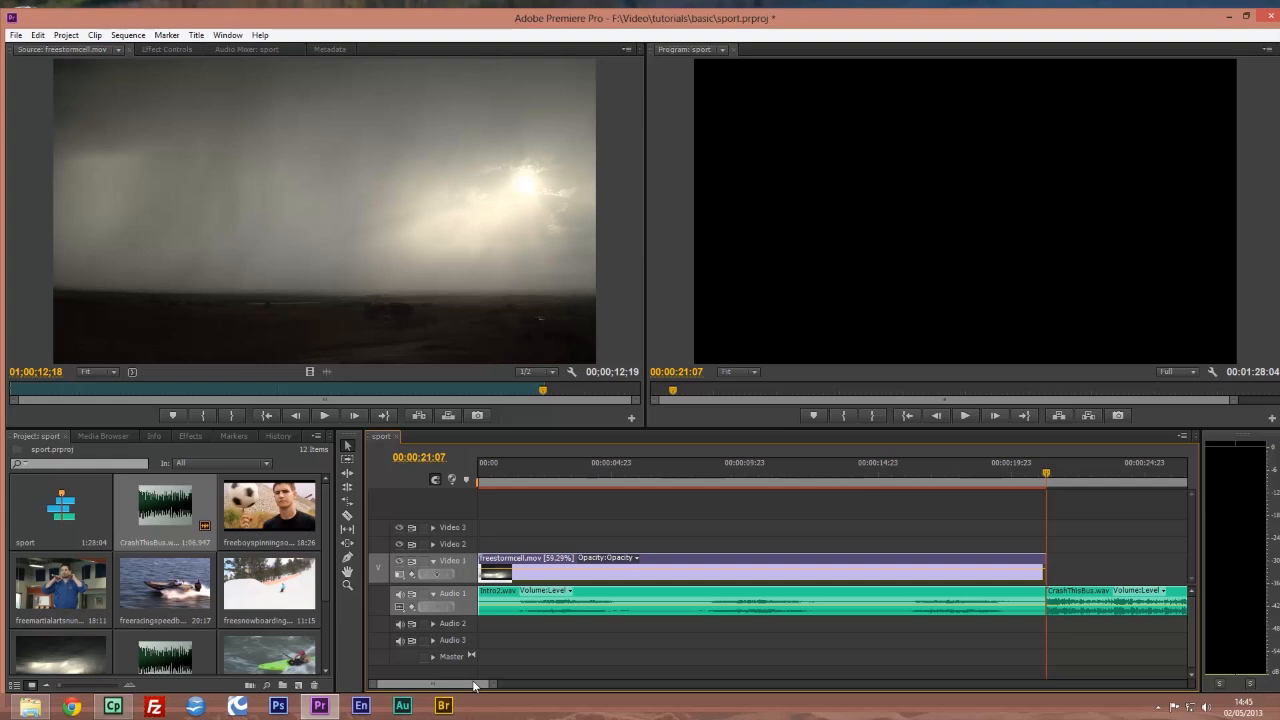
{"action": "left_click_drag", "start_coordinate": [474, 685], "coordinate": [496, 685]}
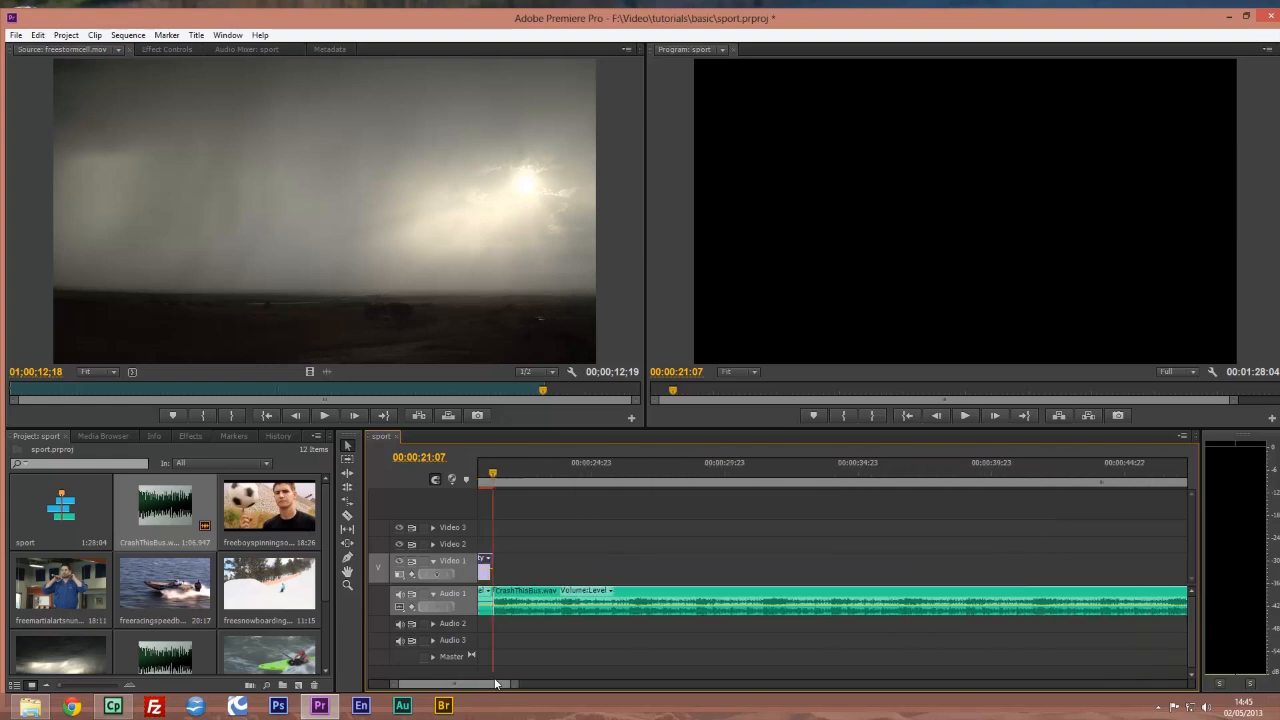
{"action": "left_click_drag", "start_coordinate": [495, 684], "coordinate": [493, 684]}
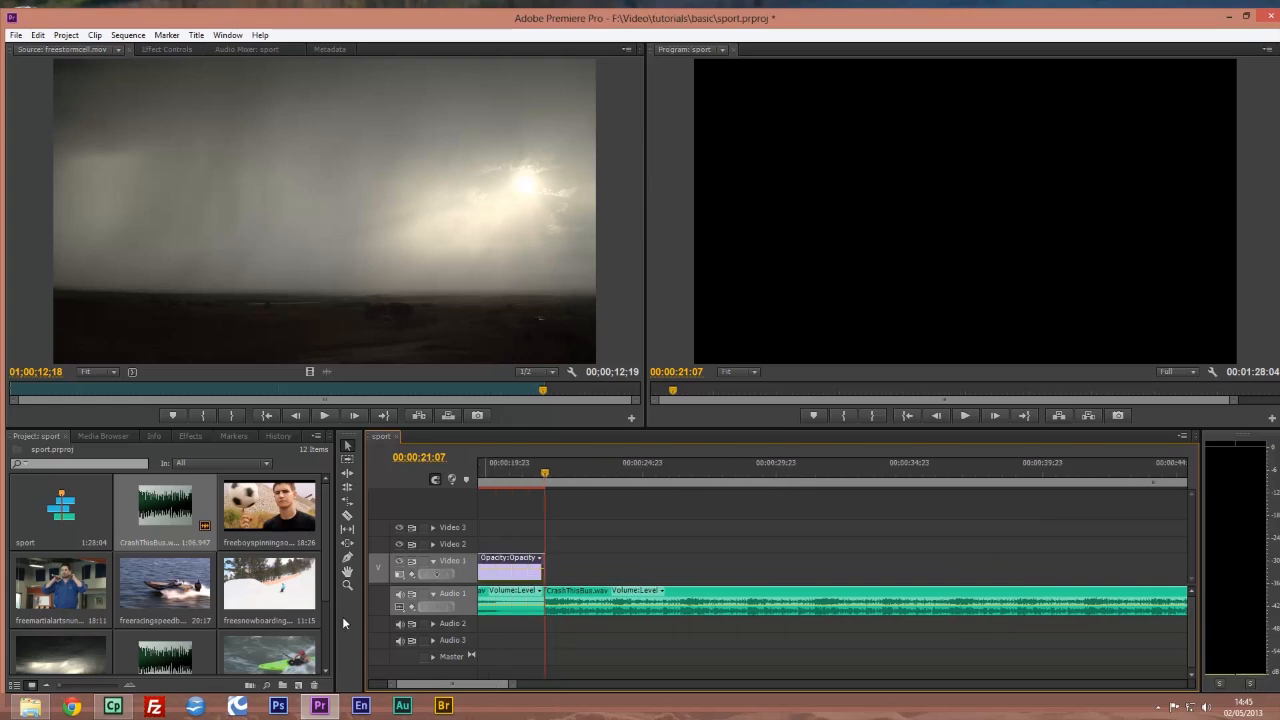
- Mark kayaking.mov from its start to 00;02;30;06 and place only its video on Video 1 directly after freestormcell.mov
{"action": "scroll", "coordinate": [324, 556], "scroll_direction": "down", "scroll_amount": 1}
{"action": "left_click_drag", "start_coordinate": [324, 556], "coordinate": [324, 616]}
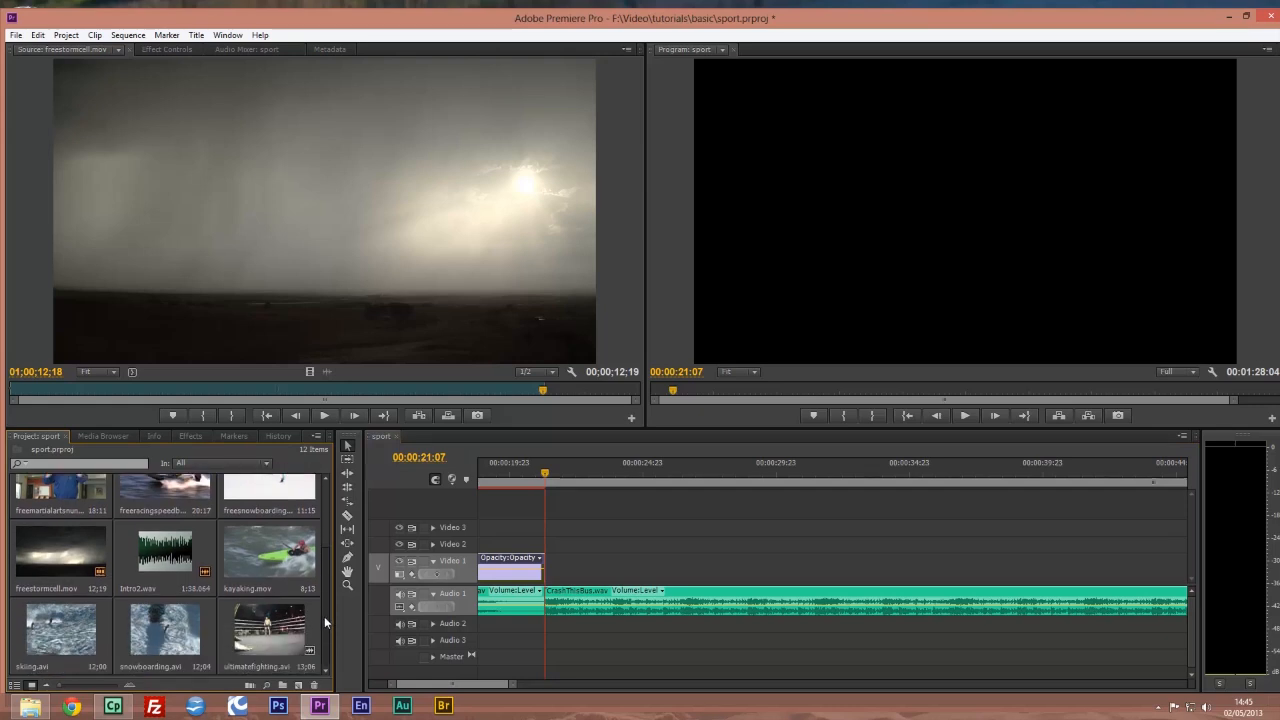
{"action": "double_click", "coordinate": [266, 548]}
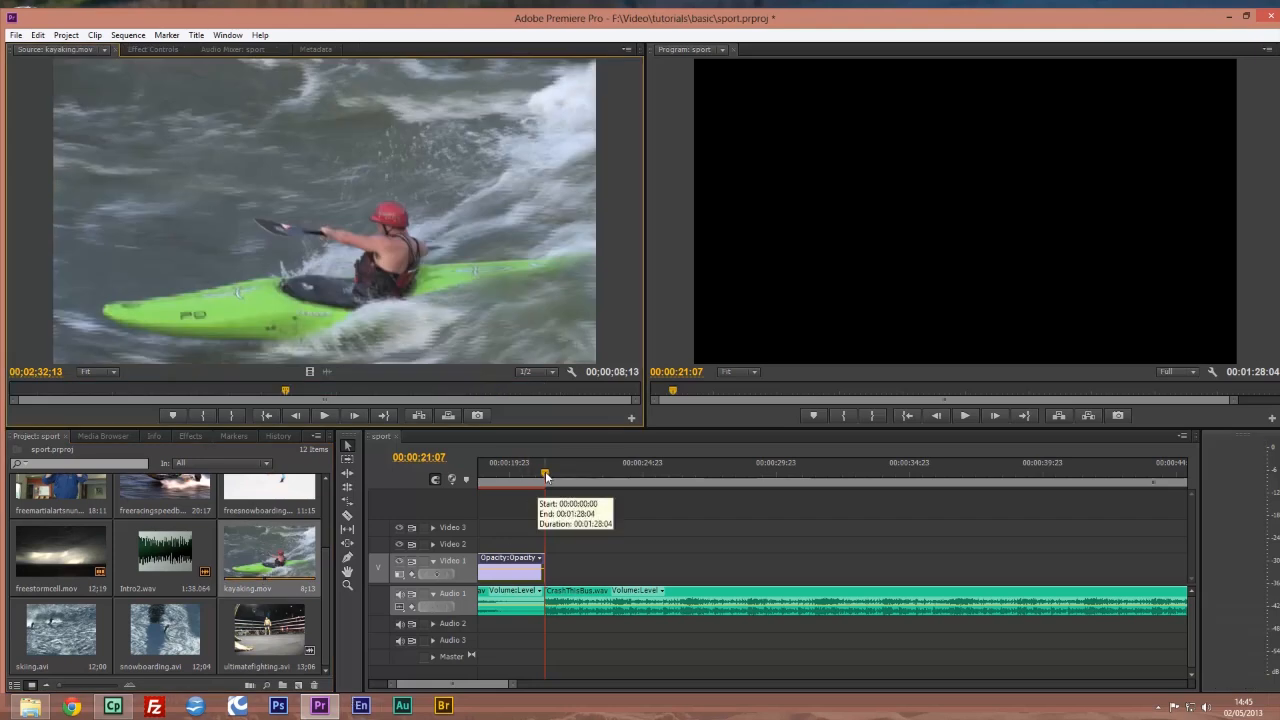
{"action": "left_click_drag", "start_coordinate": [546, 477], "coordinate": [526, 650]}
{"action": "left_click_drag", "start_coordinate": [285, 395], "coordinate": [3, 395]}
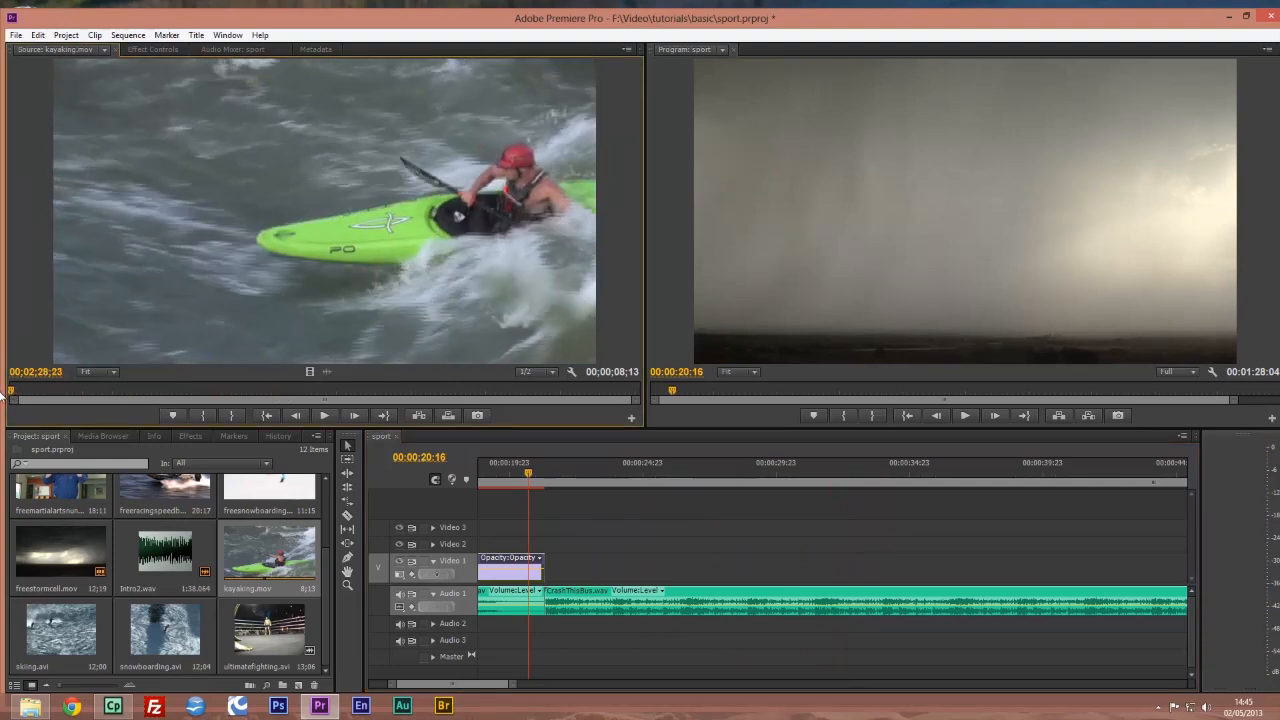
{"action": "left_click", "coordinate": [201, 416]}
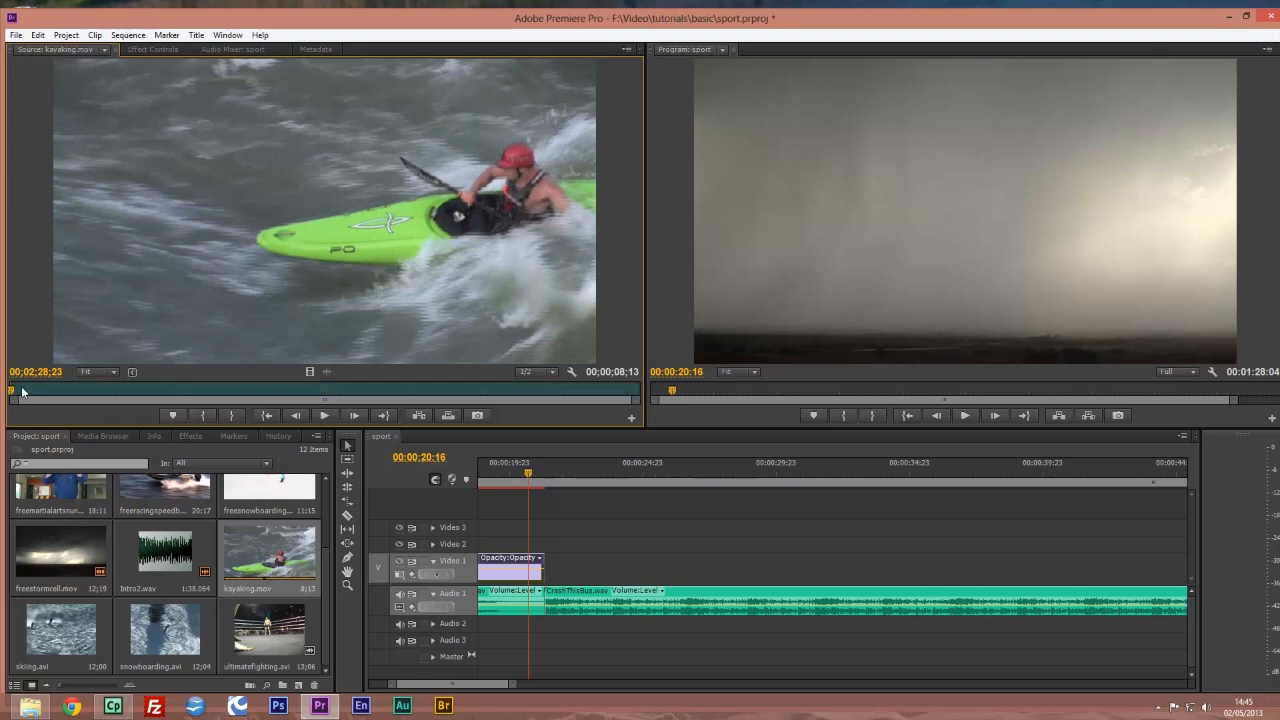
{"action": "left_click_drag", "start_coordinate": [9, 394], "coordinate": [117, 394]}
{"action": "key", "text": "o"}
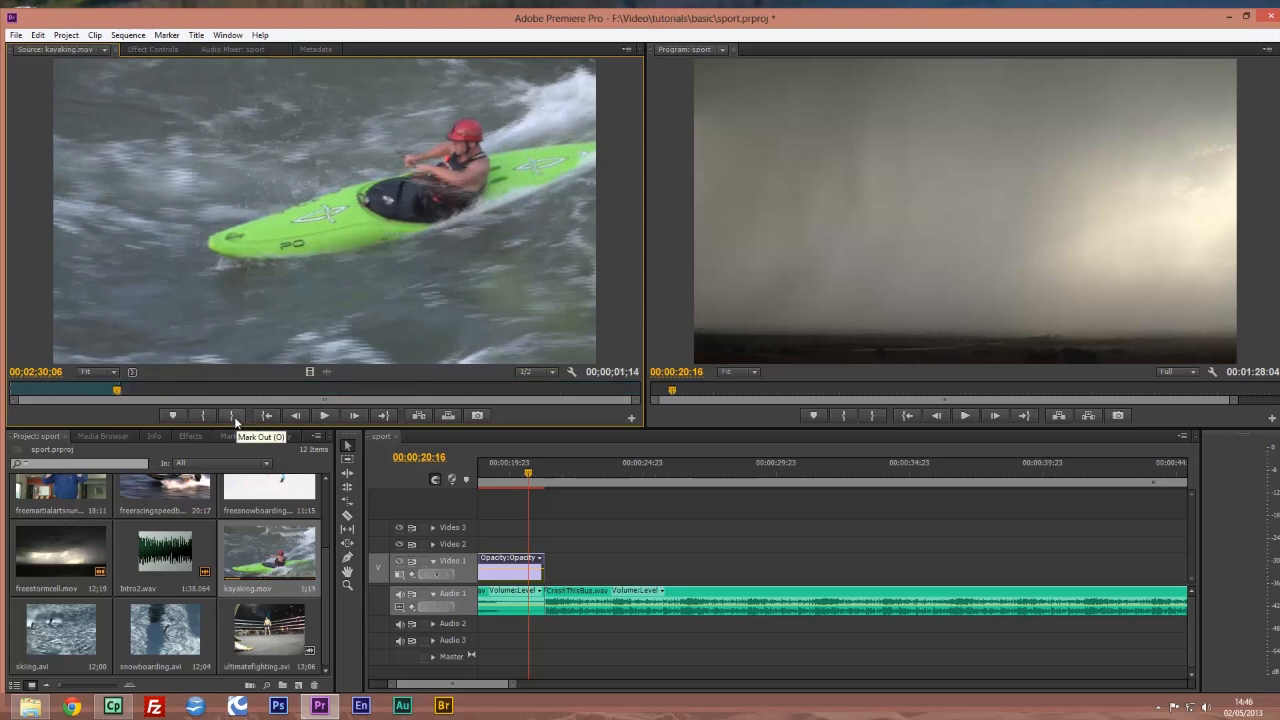
{"action": "left_click_drag", "start_coordinate": [309, 371], "coordinate": [551, 565]}
- Find the musical beat at 00:00:23:20 by playing and frame-stepping, and extend the end of kayaking.mov on Video 1 to it
{"action": "key", "text": "space"}
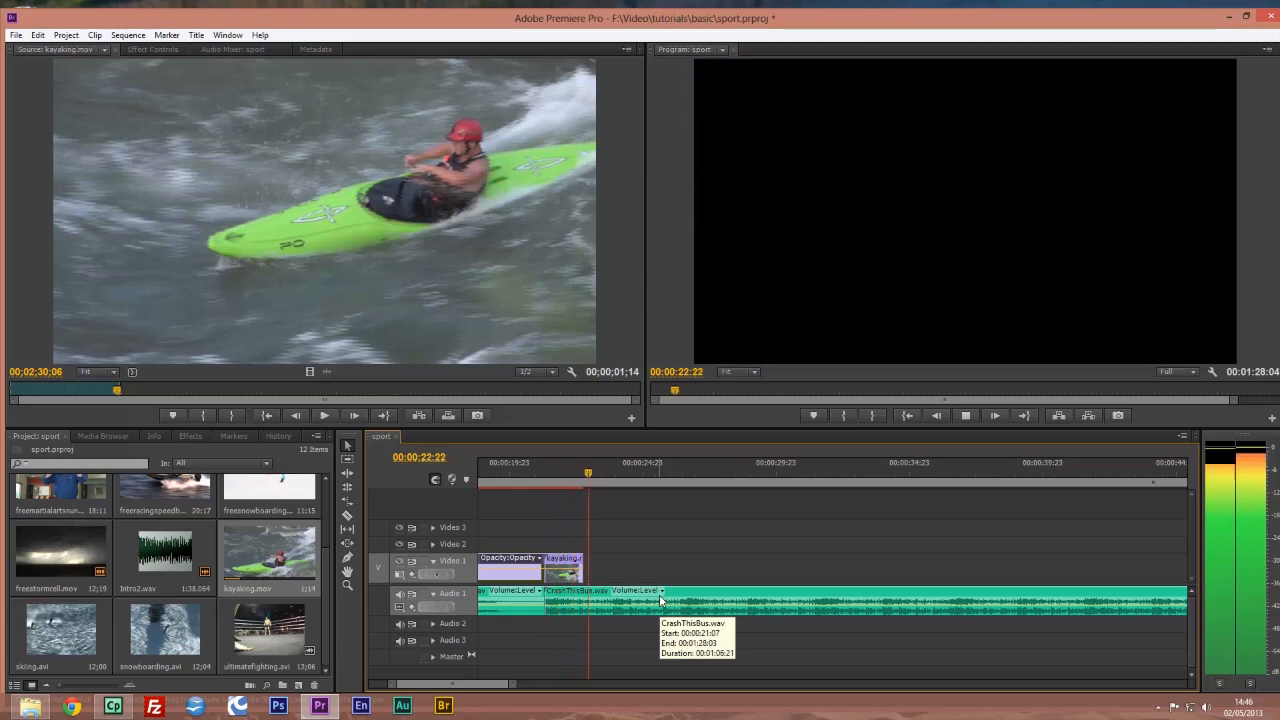
{"action": "key", "text": "space"}
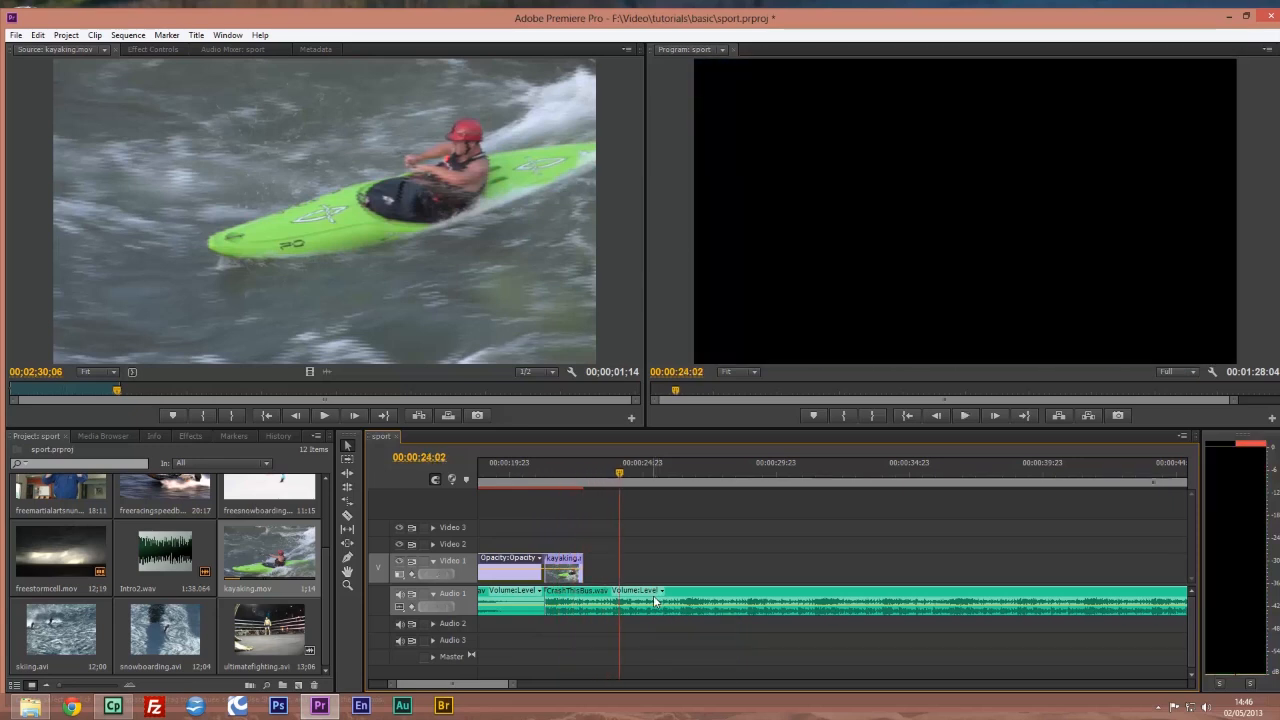
{"action": "key", "text": "Left"}
{"action": "key", "text": "Left"}
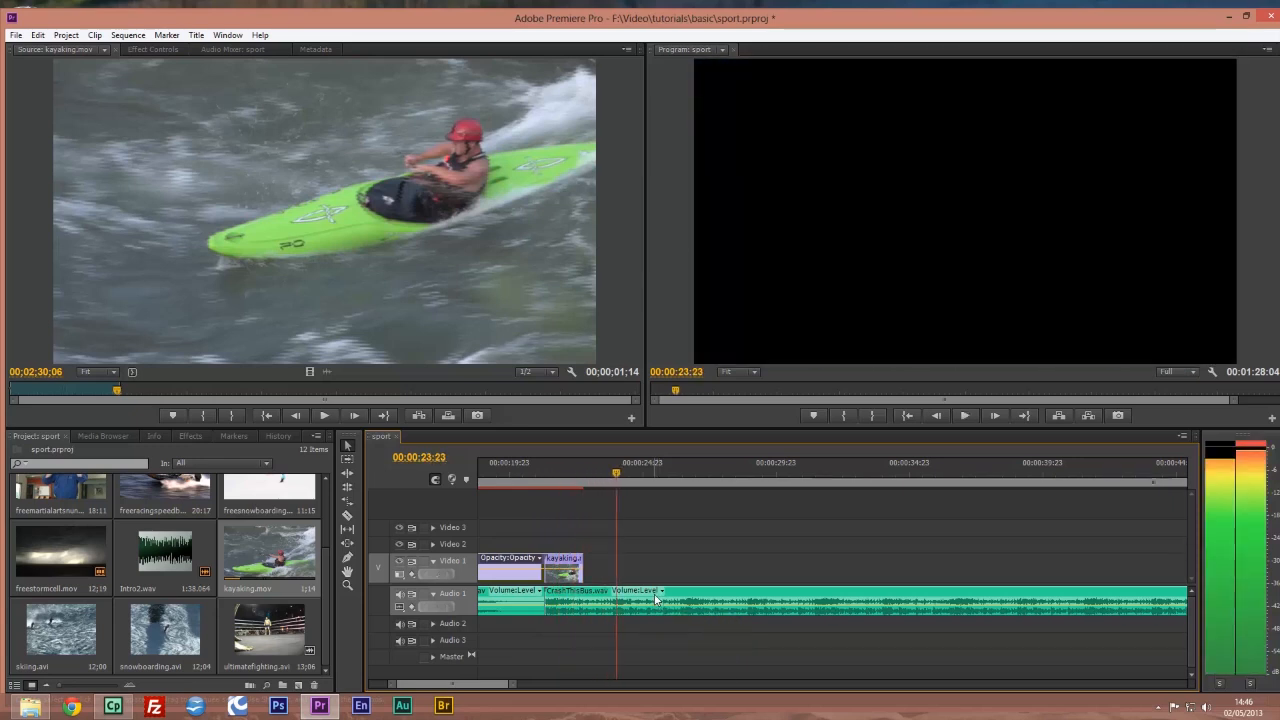
{"action": "key", "text": "Left"}
{"action": "key", "text": "Left"}
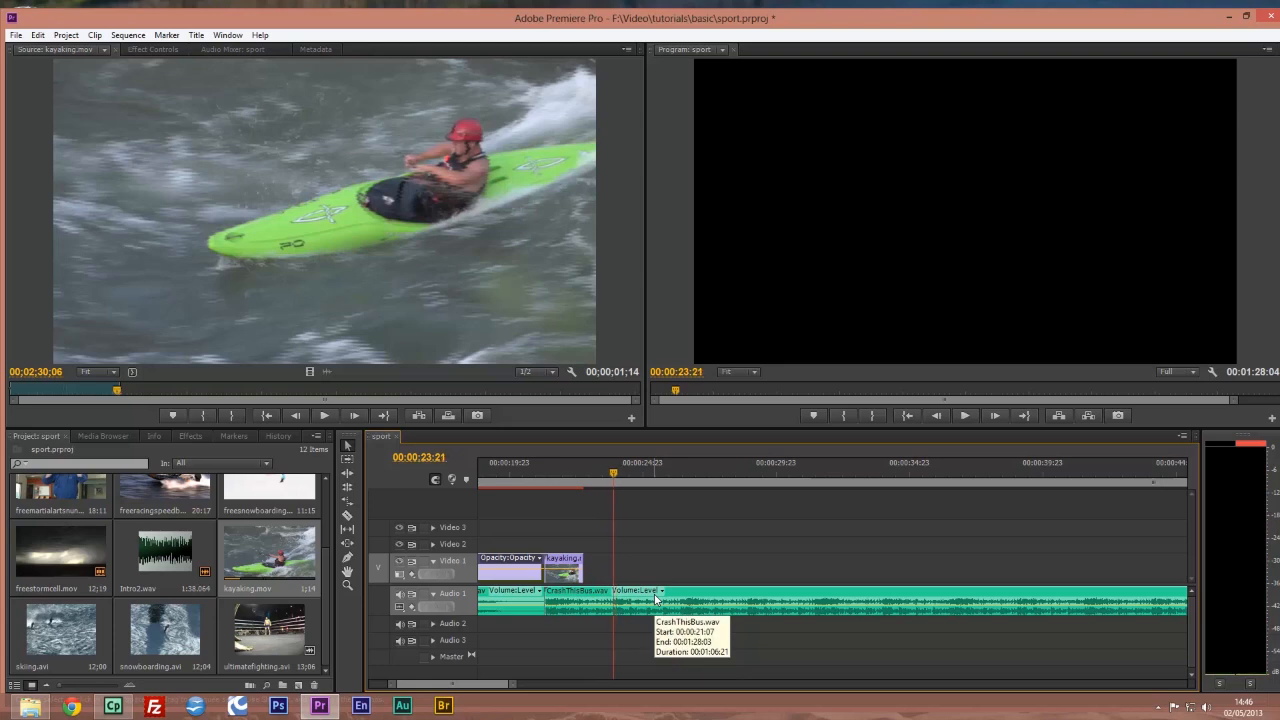
{"action": "key", "text": "Right"}
{"action": "key", "text": "Right"}
{"action": "key", "text": "Right"}
{"action": "key", "text": "Left"}
{"action": "key", "text": "Left"}
{"action": "key", "text": "Left"}
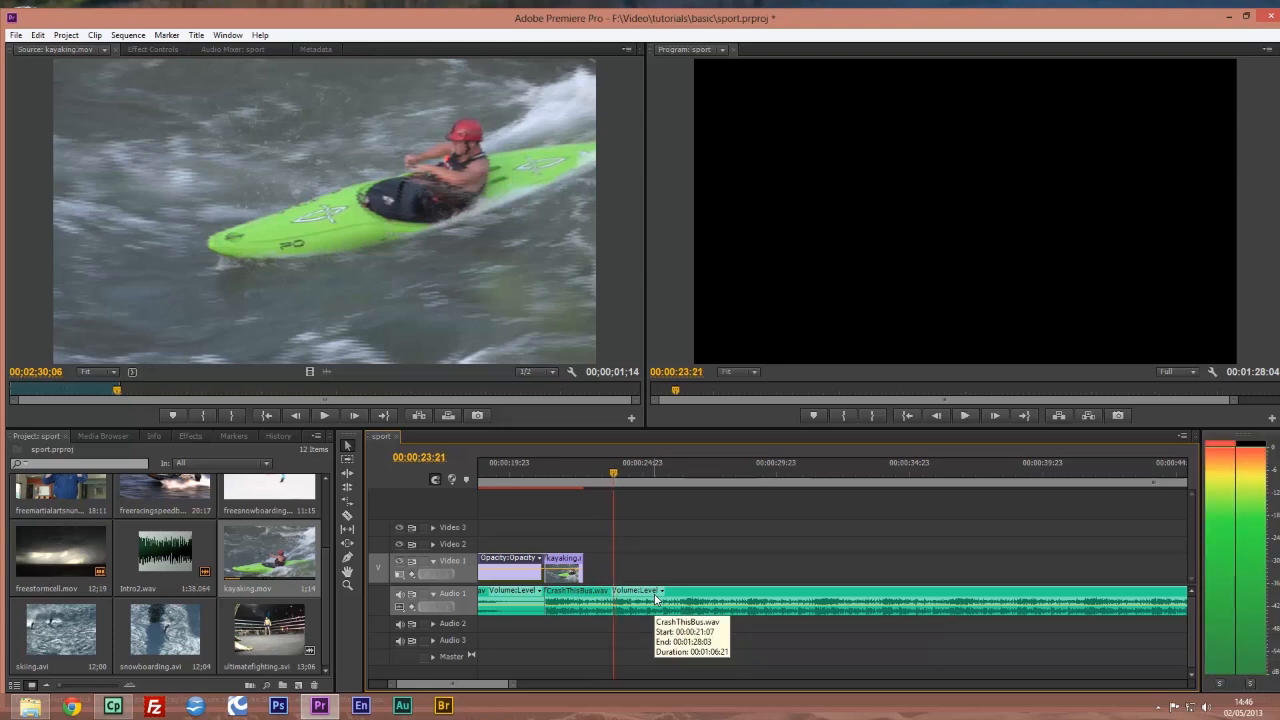
{"action": "key", "text": "Left"}
{"action": "left_click_drag", "start_coordinate": [588, 568], "coordinate": [613, 571]}
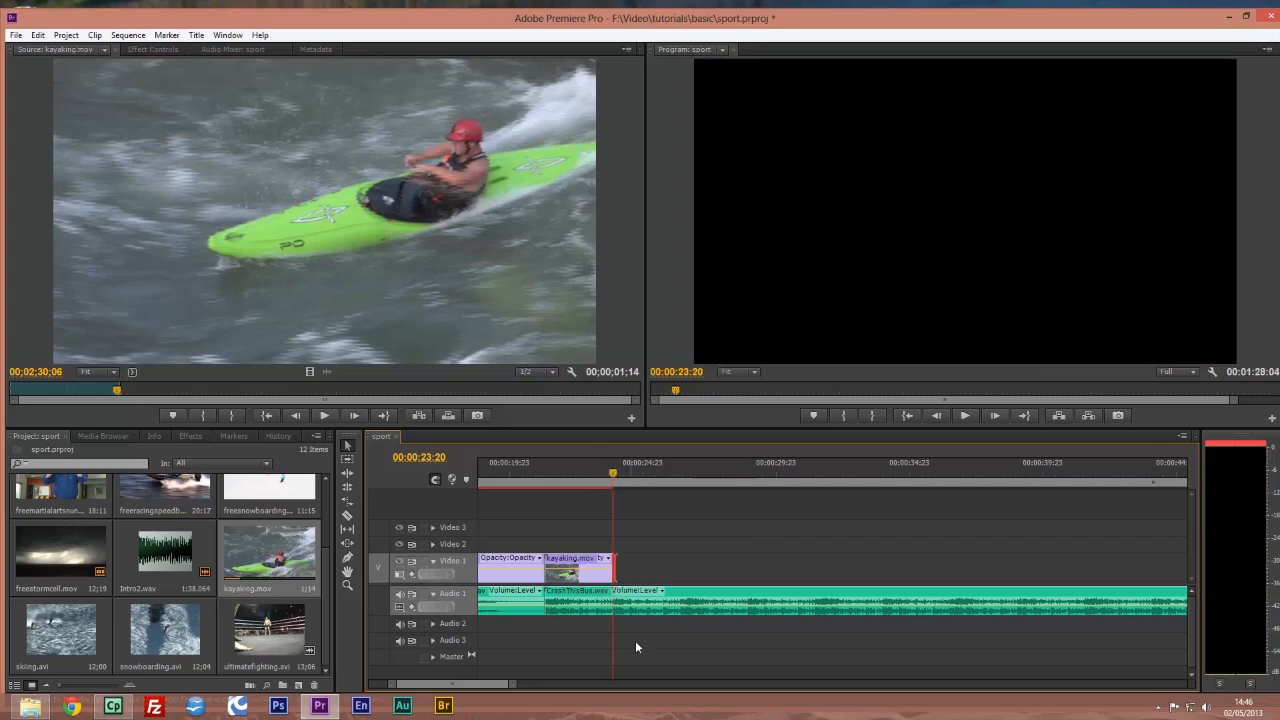
- Play back the extended kayaking.mov clip from near its start and check a frame around 00:00:22:13
{"action": "left_click", "coordinate": [550, 464]}
{"action": "key", "text": "space"}
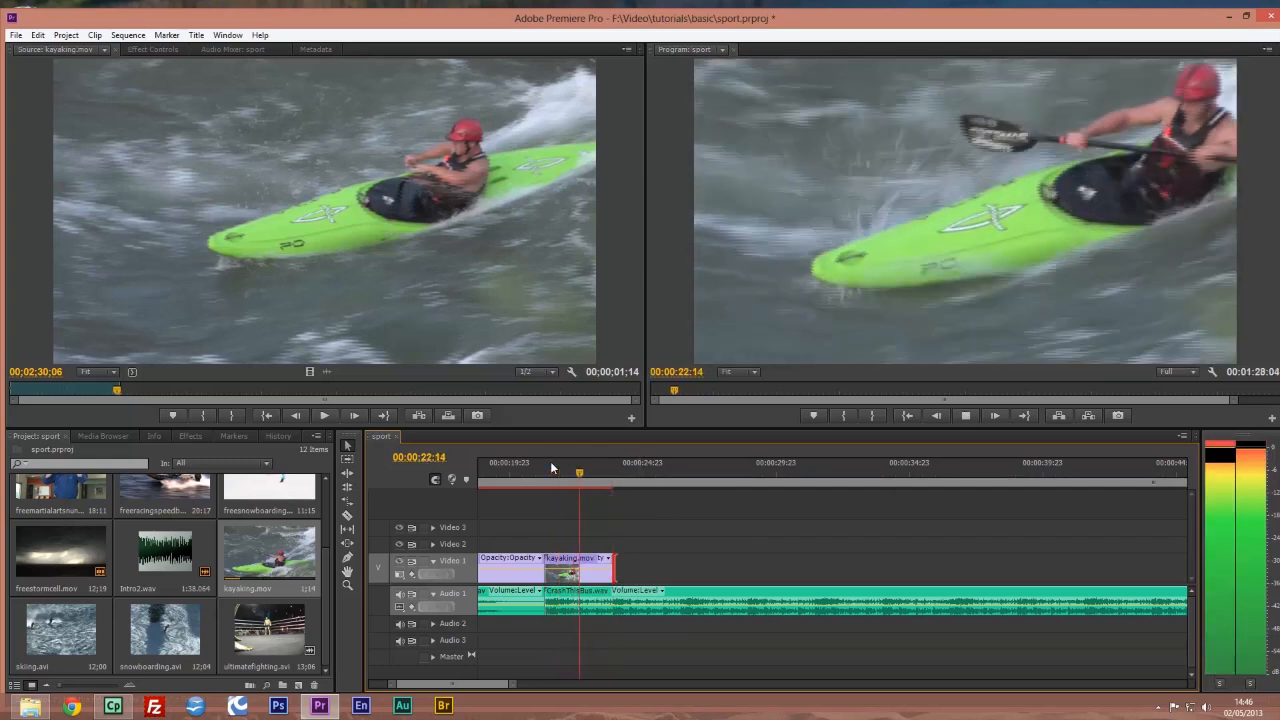
{"action": "left_click_drag", "start_coordinate": [550, 461], "coordinate": [578, 462]}
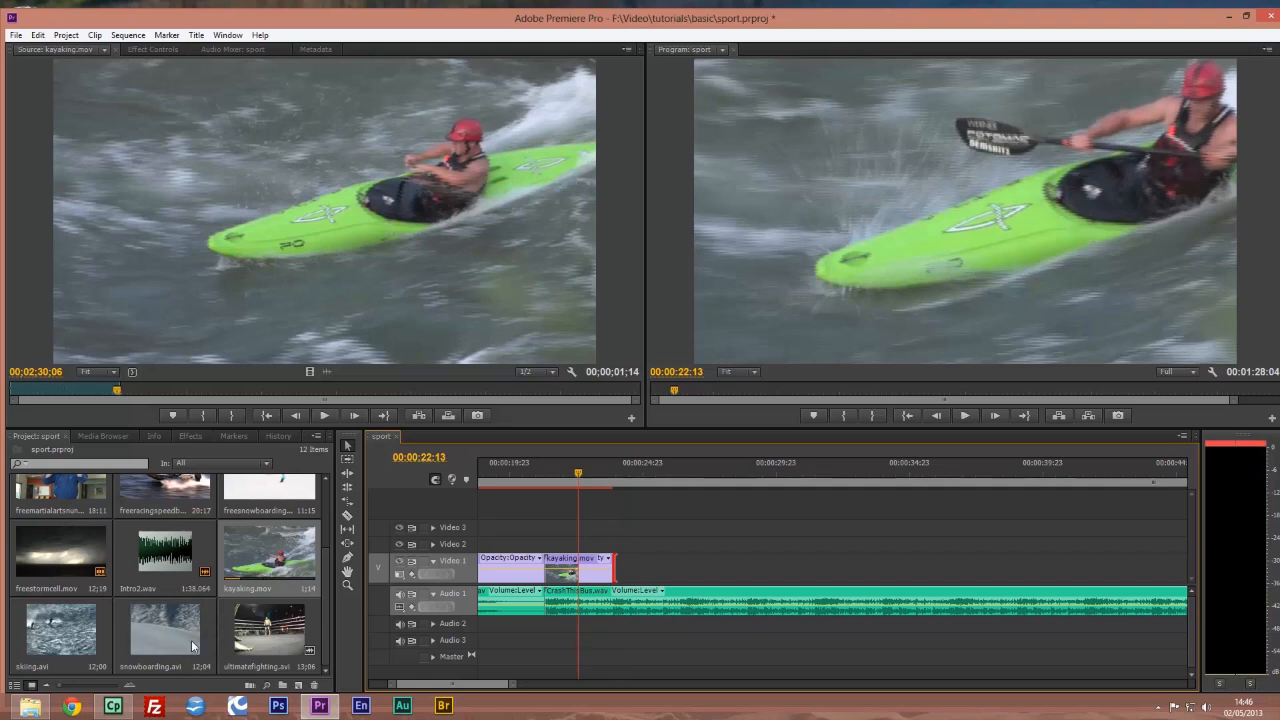
- Mark an out point at 00;02;45;29 in snowboarding.avi and place only its video on Video 1 directly after kayaking.mov
{"action": "double_click", "coordinate": [145, 638]}
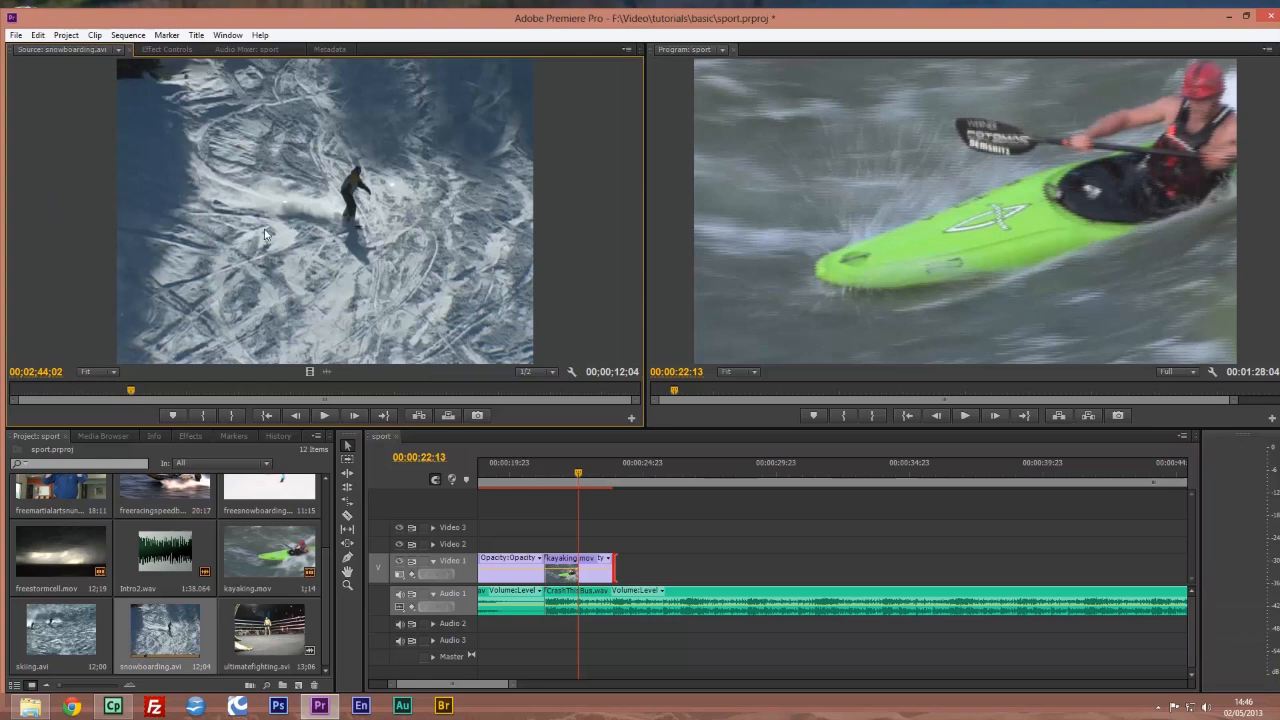
{"action": "left_click_drag", "start_coordinate": [133, 392], "coordinate": [233, 394]}
{"action": "left_click", "coordinate": [232, 415]}
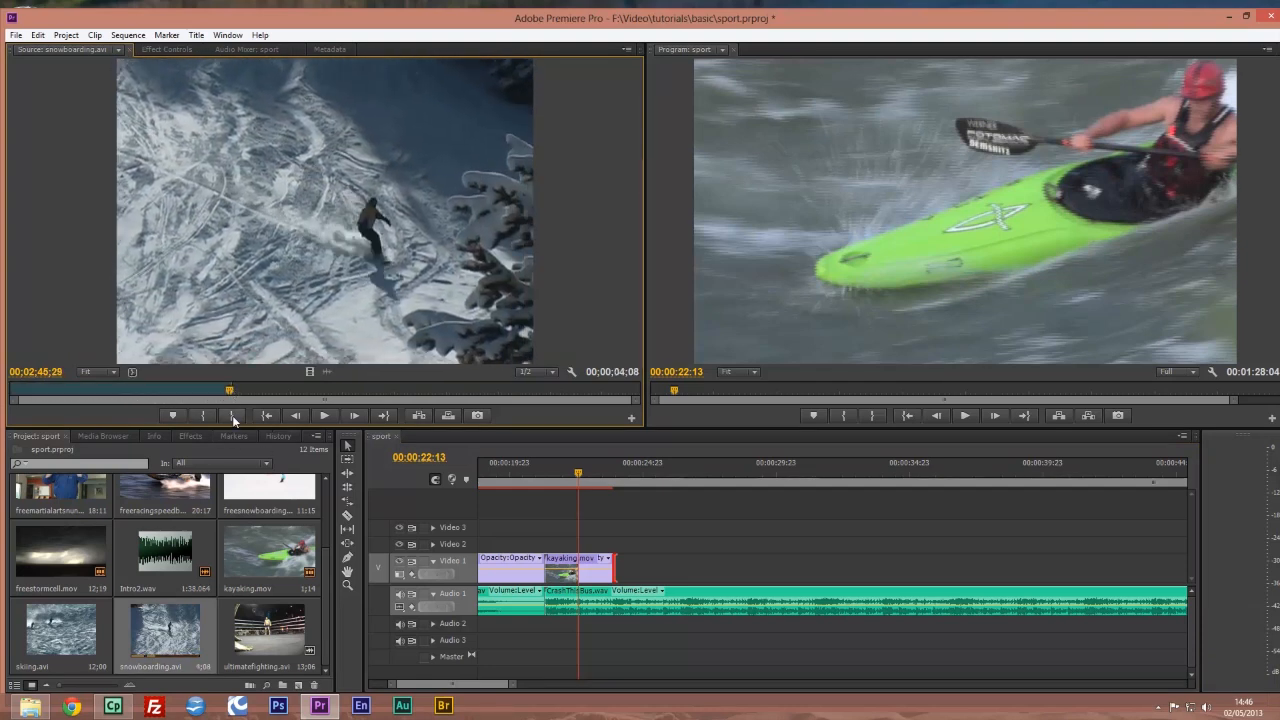
{"action": "left_click_drag", "start_coordinate": [309, 371], "coordinate": [622, 572]}
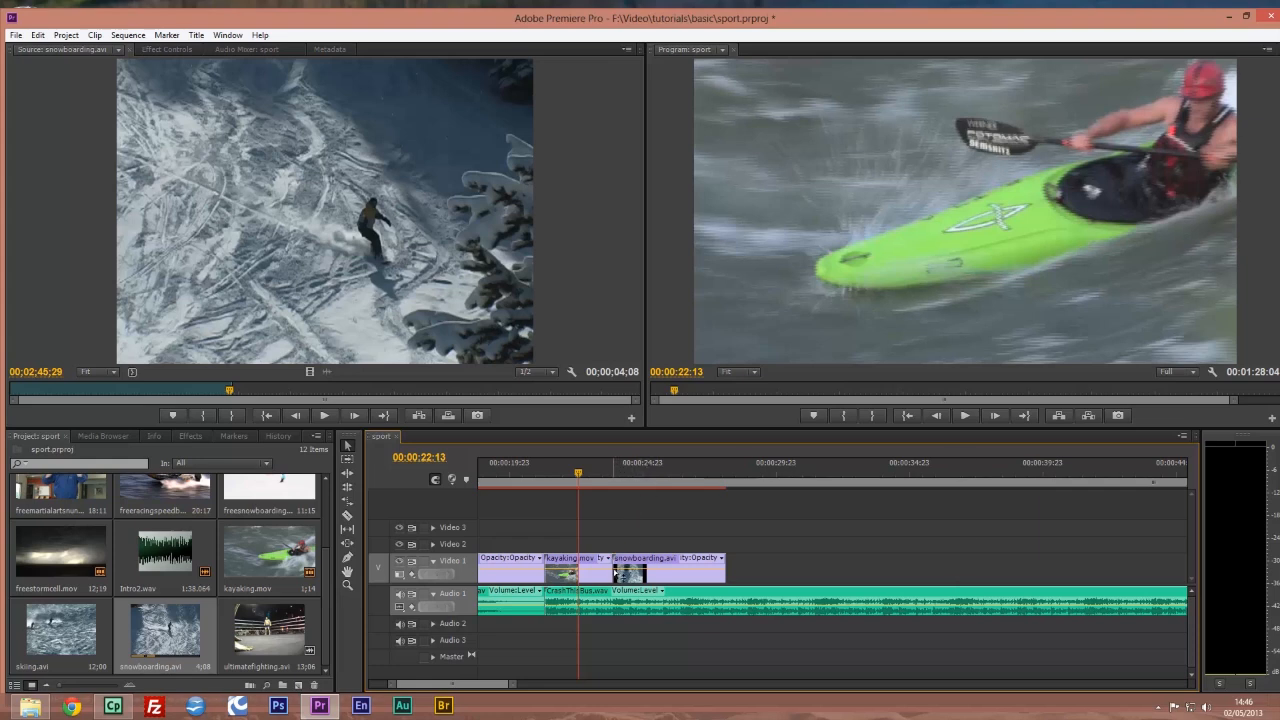
- Trim the end of snowboarding.avi on Video 1 to about 00:00:26:17 and replay the sequence around that cut
{"action": "left_click_drag", "start_coordinate": [722, 572], "coordinate": [685, 576]}
{"action": "key", "text": "space"}
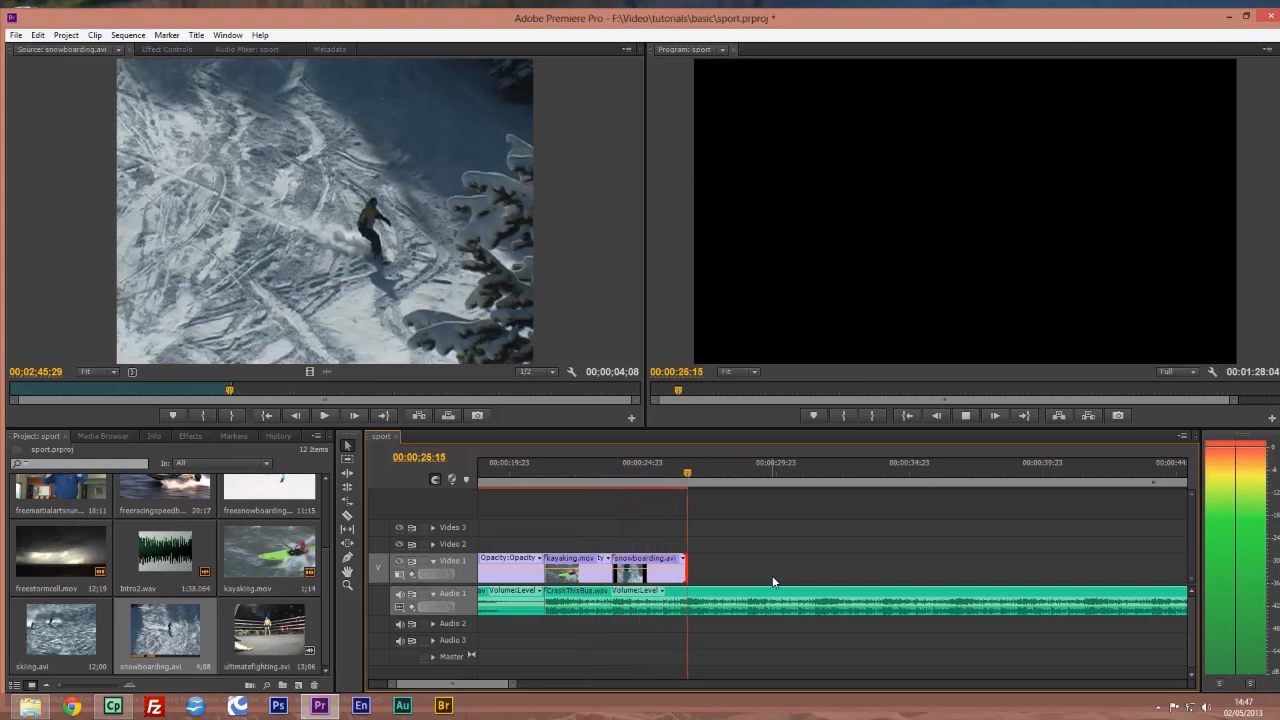
{"action": "key", "text": "space"}
{"action": "key", "text": "Left"}
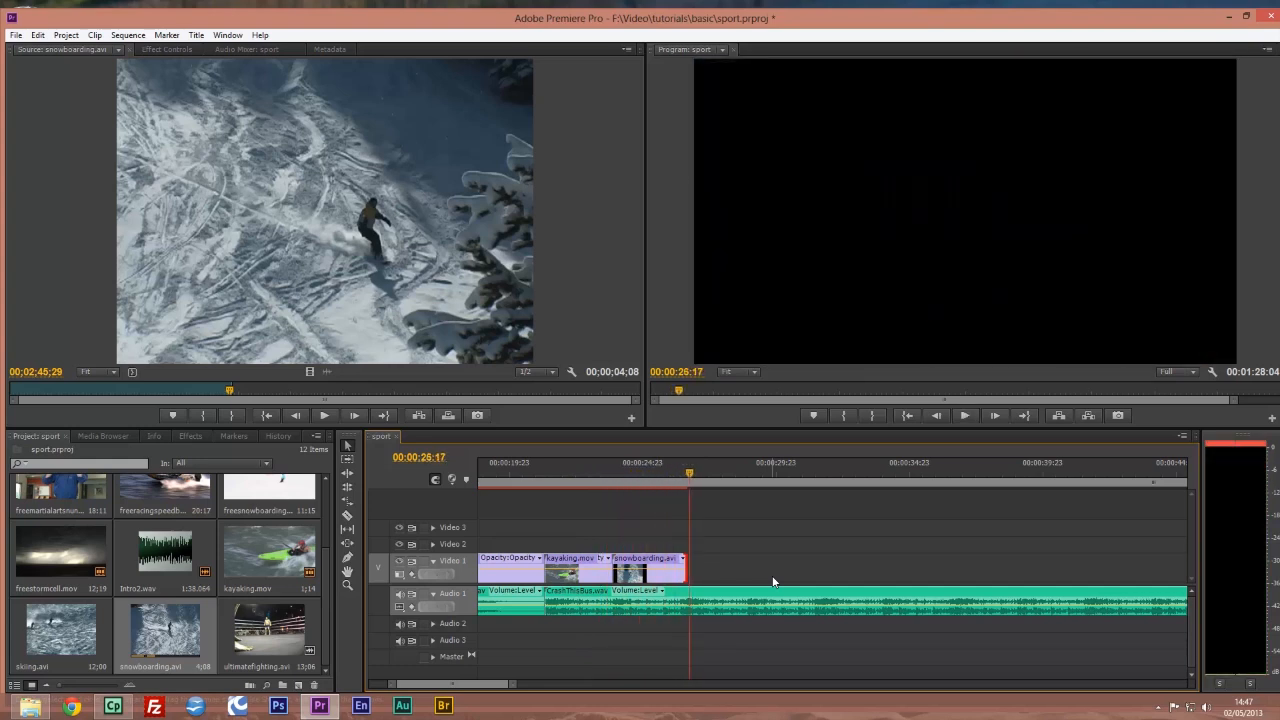
{"action": "left_click", "coordinate": [681, 572]}
{"action": "left_click", "coordinate": [674, 474]}
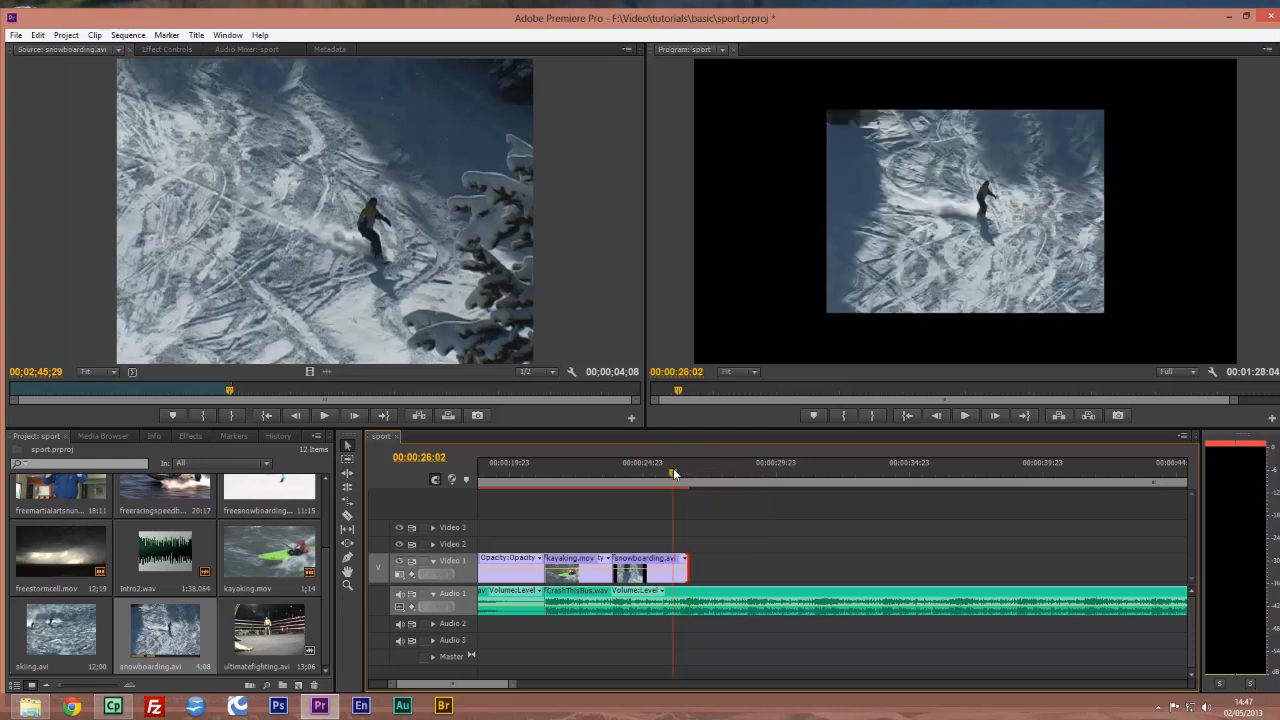
{"action": "key", "text": "space"}
{"action": "key", "text": "space"}
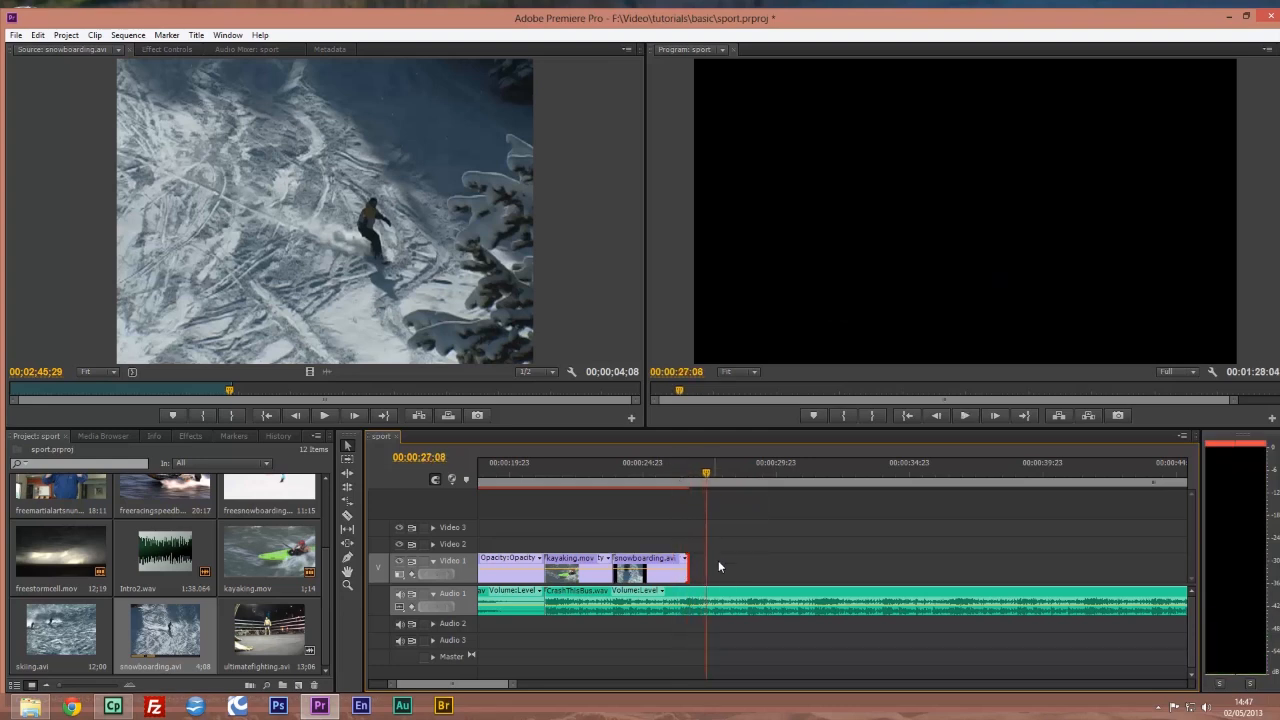
- Check the end of snowboarding.avi against the music, shorten it to about 00:00:26:14, and replay the cut
{"action": "key", "text": "equal"}
{"action": "key", "text": "equal"}
{"action": "key", "text": "equal"}
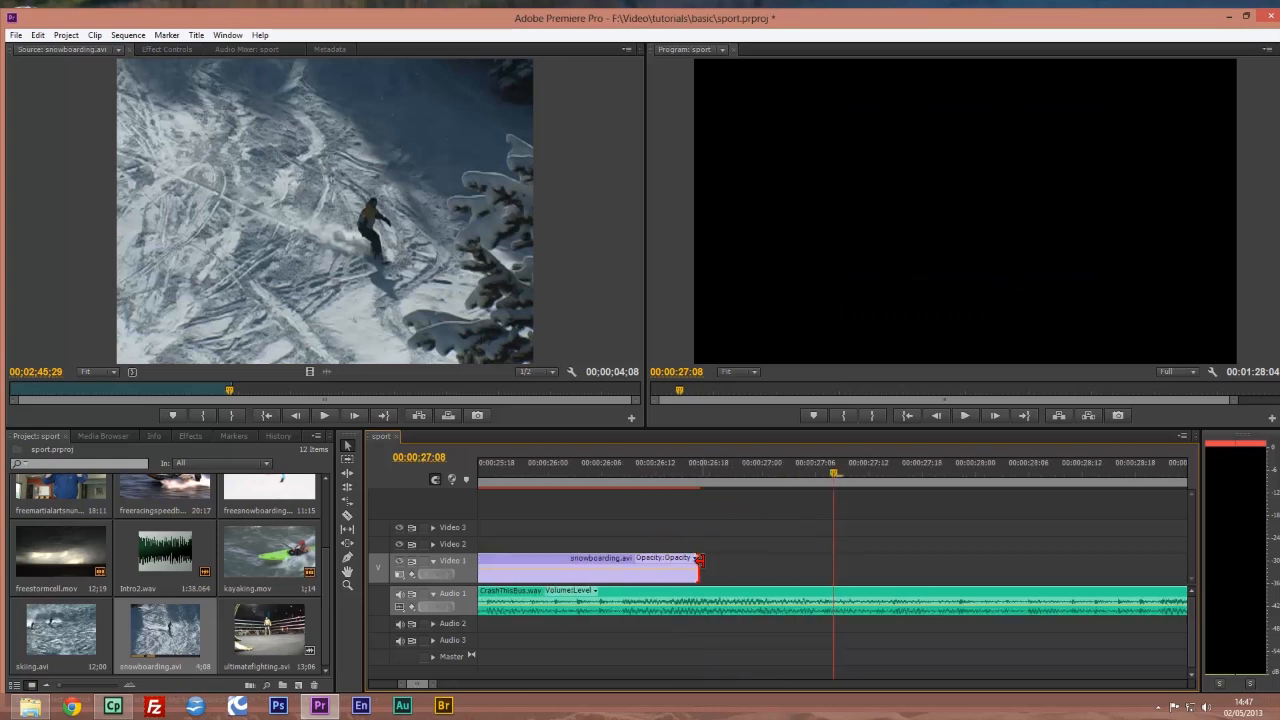
{"action": "left_click", "coordinate": [628, 477]}
{"action": "key", "text": "space"}
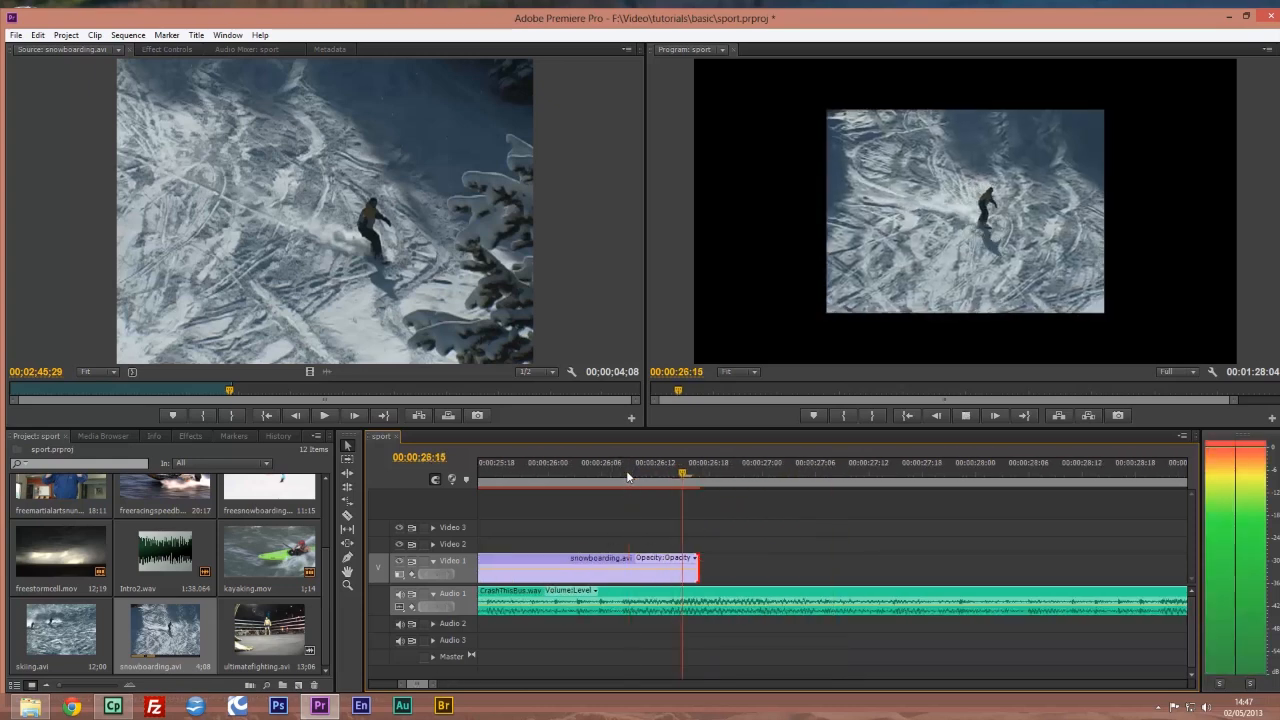
{"action": "key", "text": "space"}
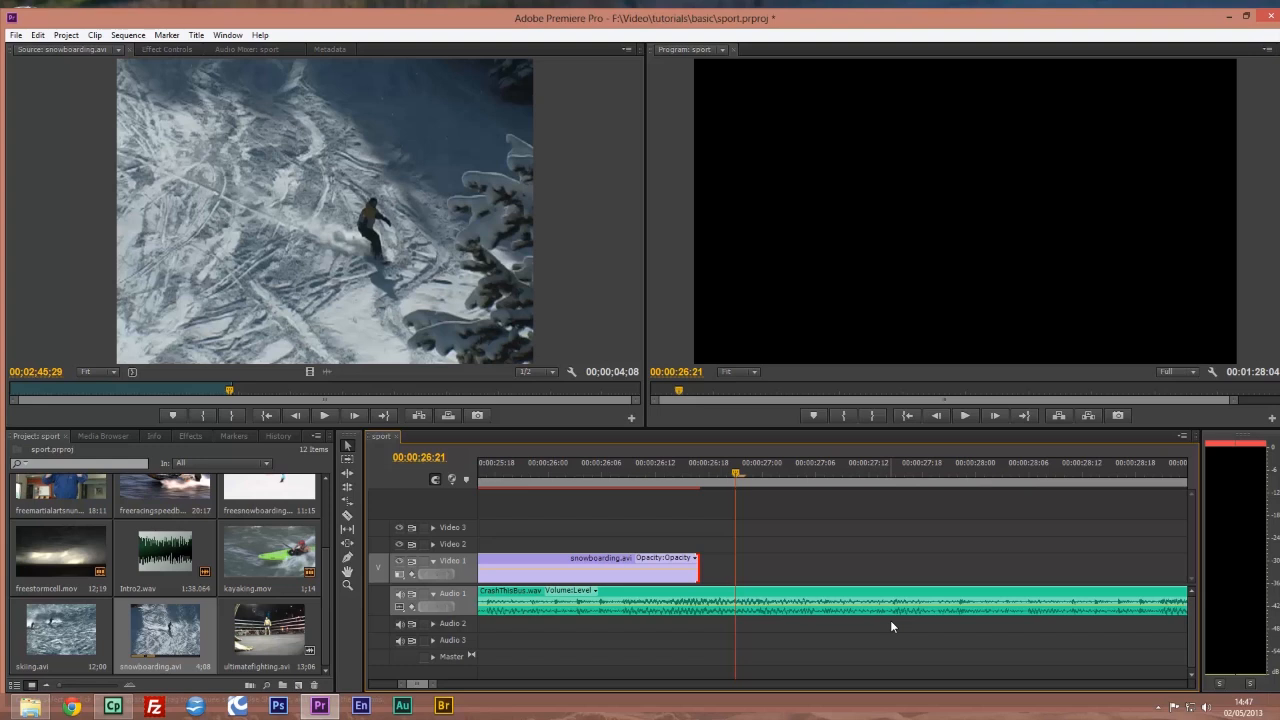
{"action": "left_click_drag", "start_coordinate": [697, 568], "coordinate": [671, 568]}
{"action": "left_click", "coordinate": [655, 470]}
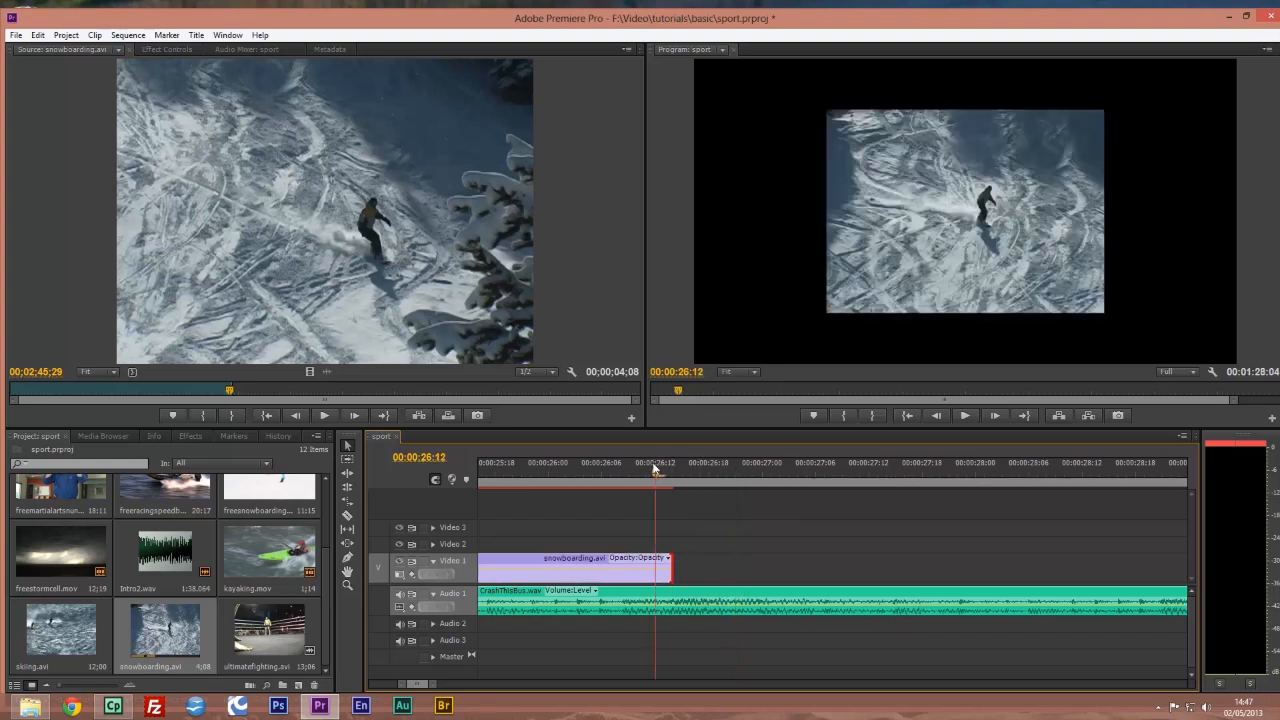
{"action": "key", "text": "space"}
{"action": "key", "text": "space"}
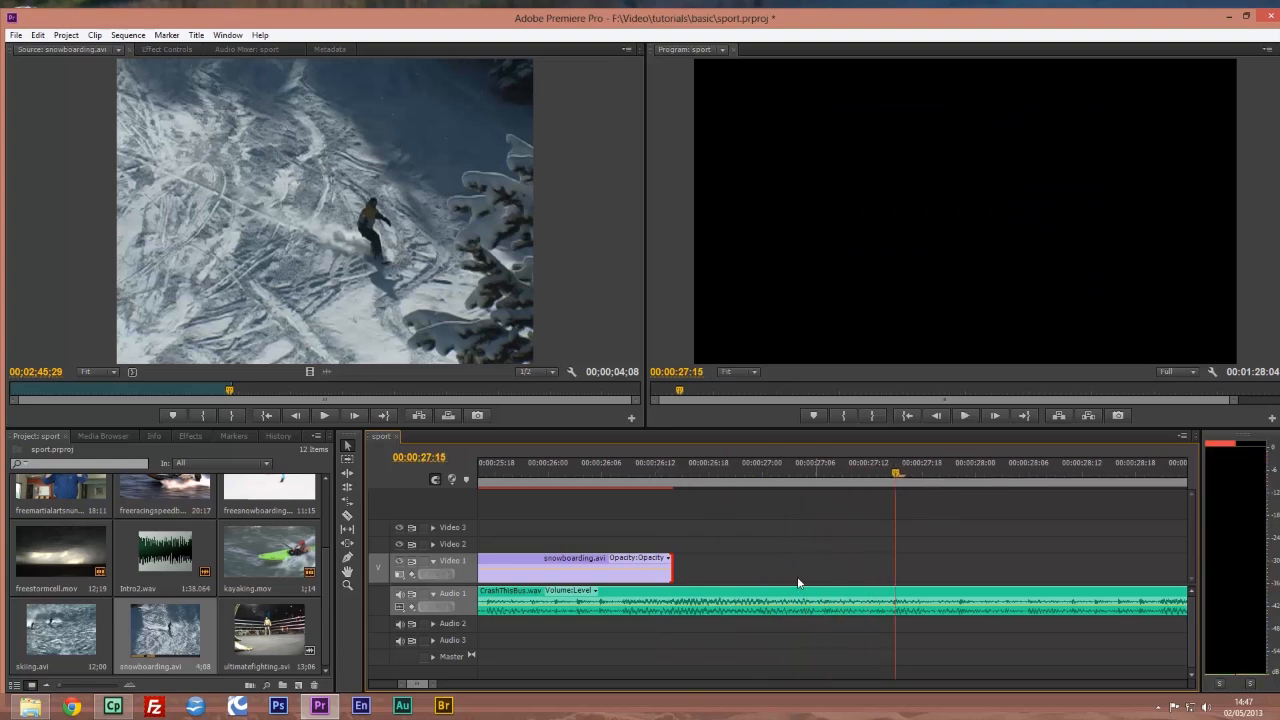
- Set the Motion scale of snowboarding.avi on Video 1 to 227 so it fills the frame, and save the project
{"action": "left_click", "coordinate": [619, 468]}
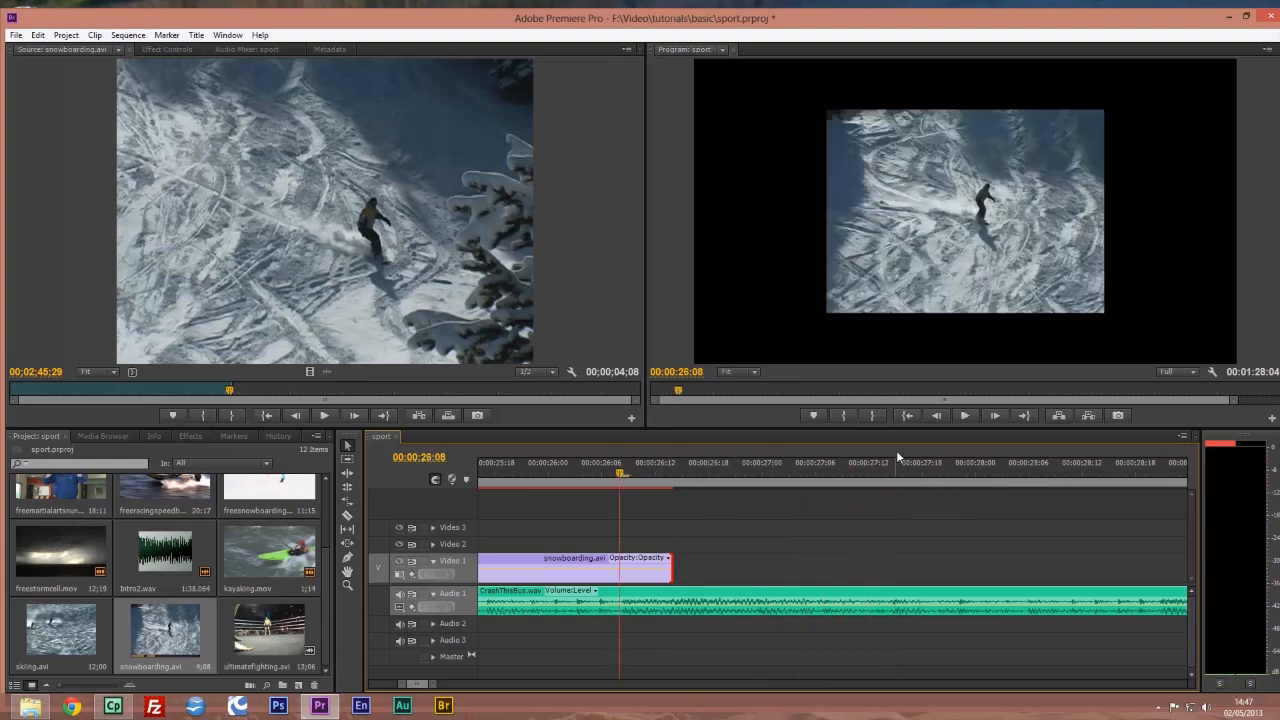
{"action": "left_click", "coordinate": [583, 578]}
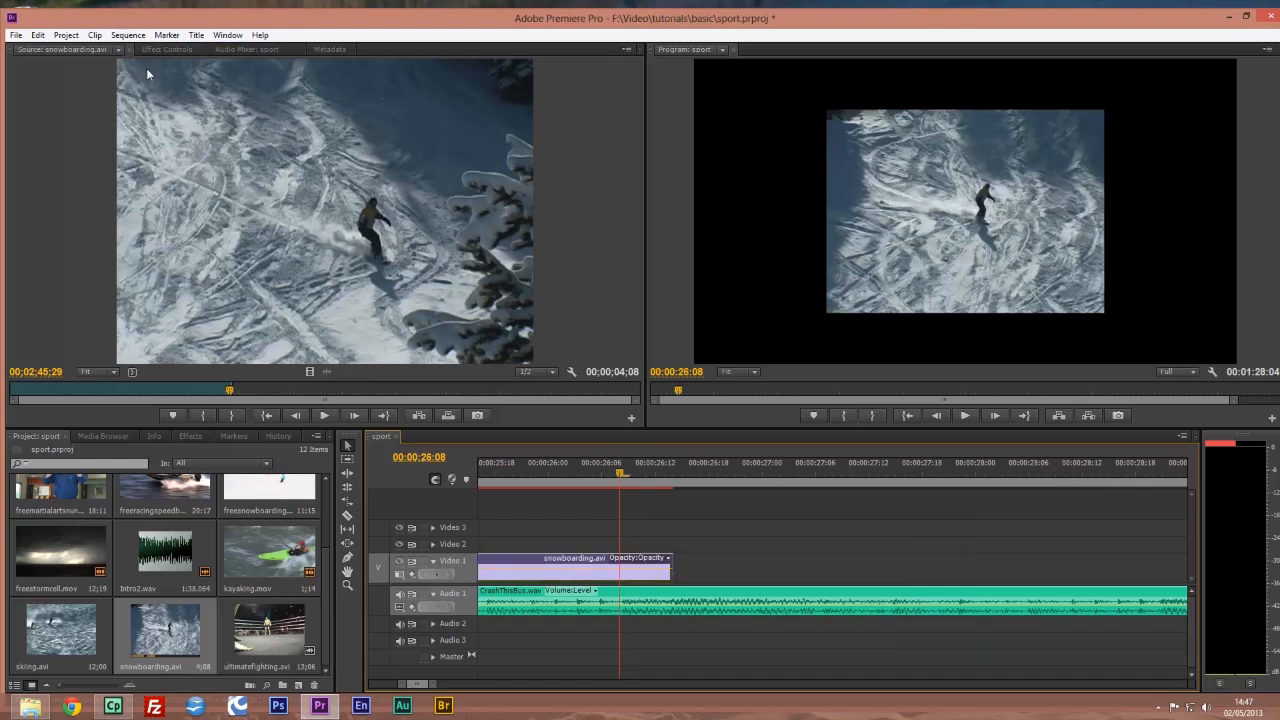
{"action": "left_click", "coordinate": [168, 49]}
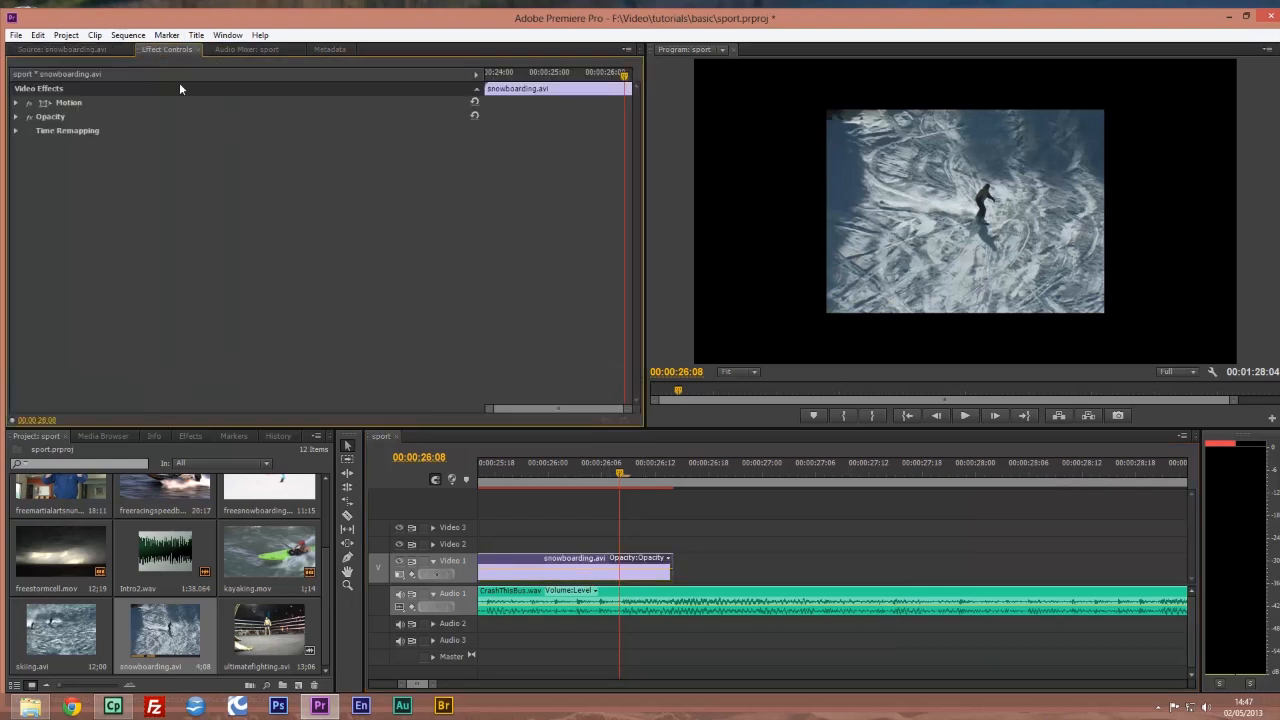
{"action": "left_click", "coordinate": [16, 103]}
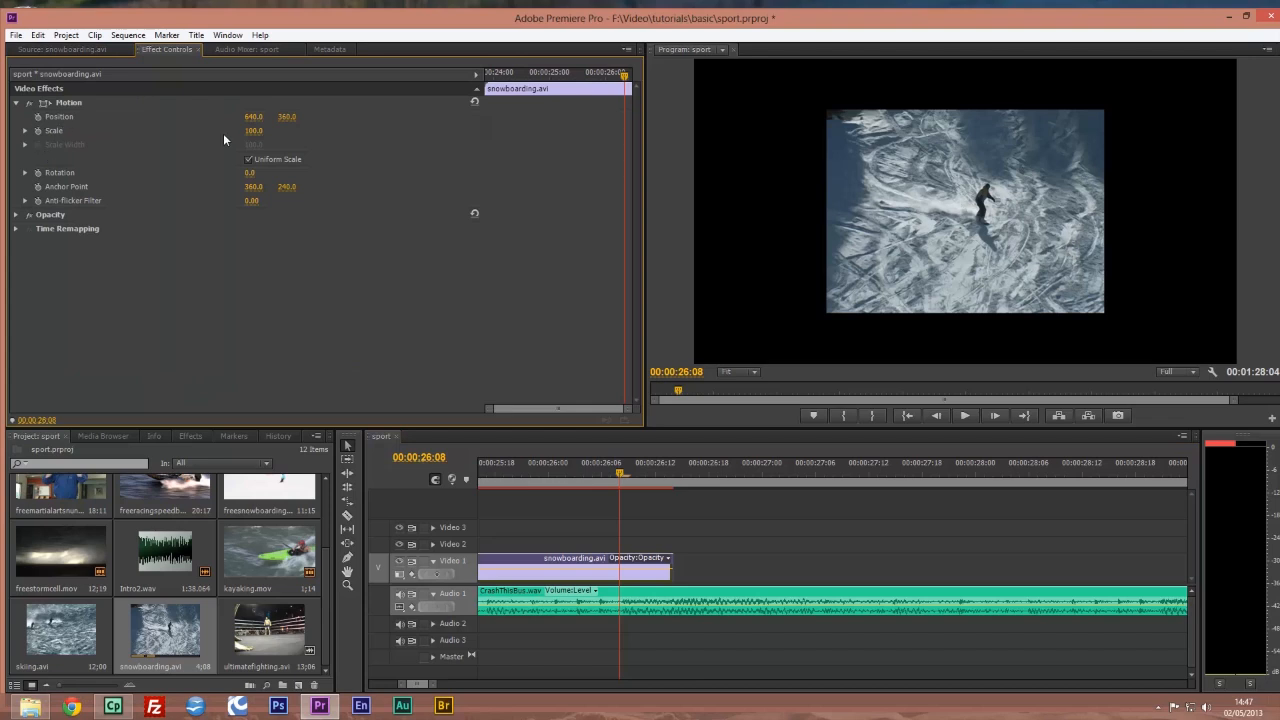
{"action": "mouse_move", "coordinate": [254, 131]}
{"action": "left_mouse_down"}
{"action": "mouse_move", "coordinate": [338, 131]}
{"action": "mouse_move", "coordinate": [264, 121]}
{"action": "mouse_move", "coordinate": [231, 136]}
{"action": "mouse_move", "coordinate": [279, 131]}
{"action": "left_mouse_up"}
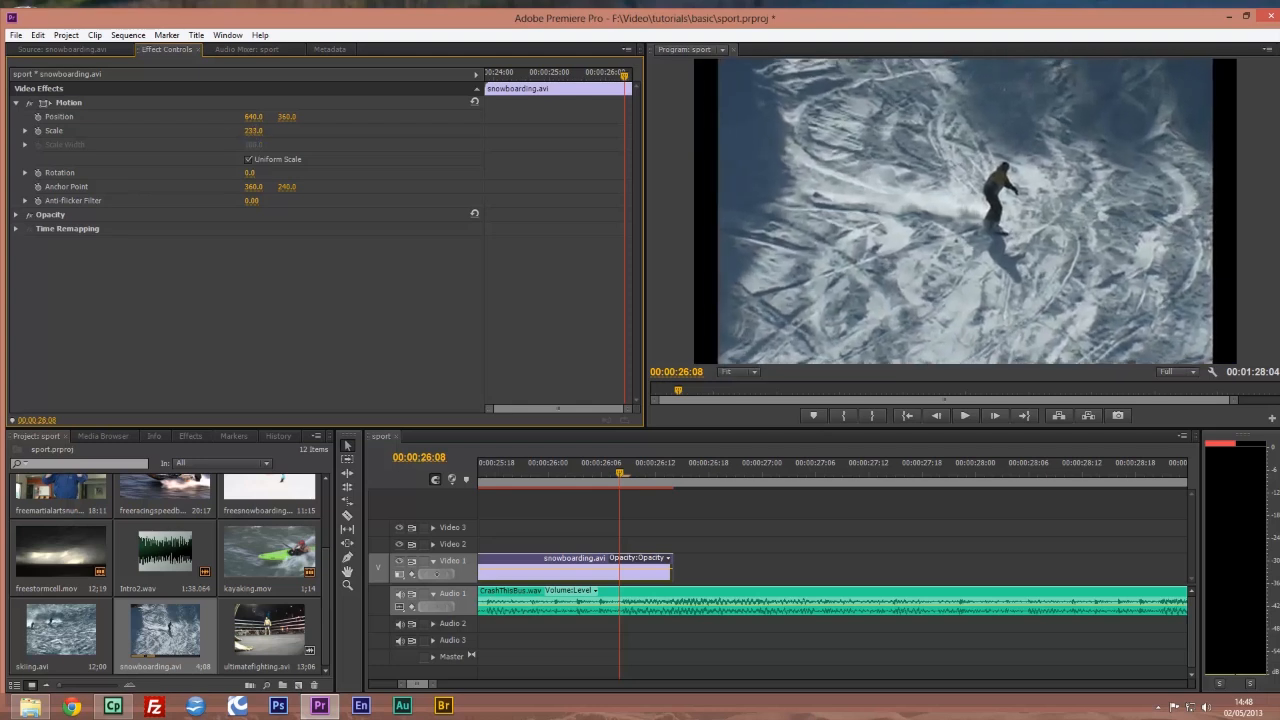
{"action": "left_click", "coordinate": [255, 131]}
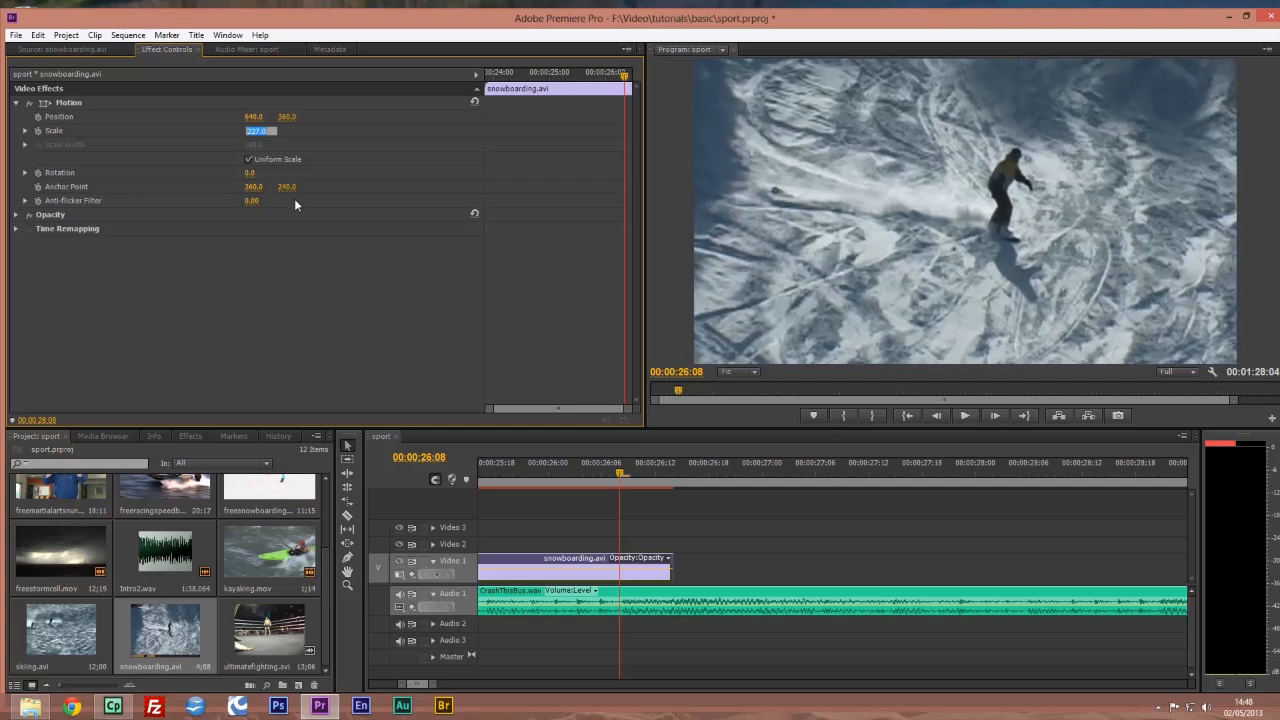
{"action": "key", "text": "Return"}
{"action": "key", "text": "ctrl+s"}
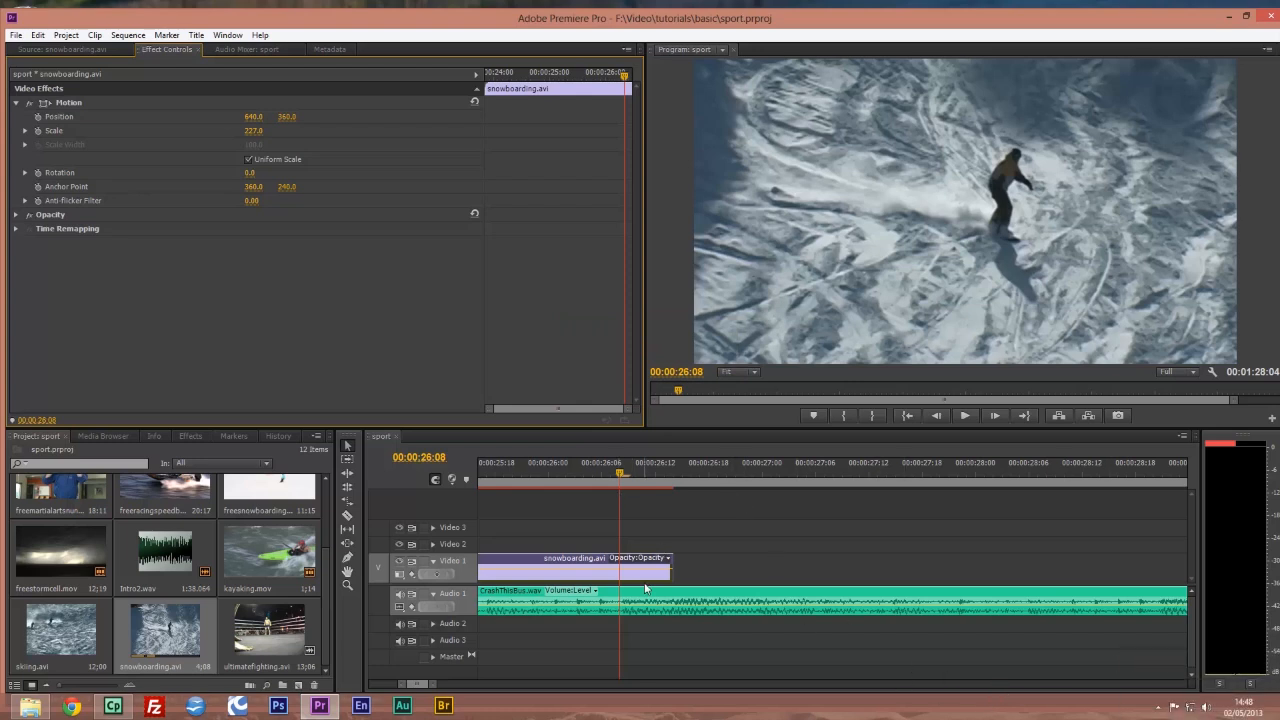
- Examine how freestormcell.mov, kayaking.mov and snowboarding.avi line up with the audio clips on the timeline
{"action": "left_click", "coordinate": [612, 463]}
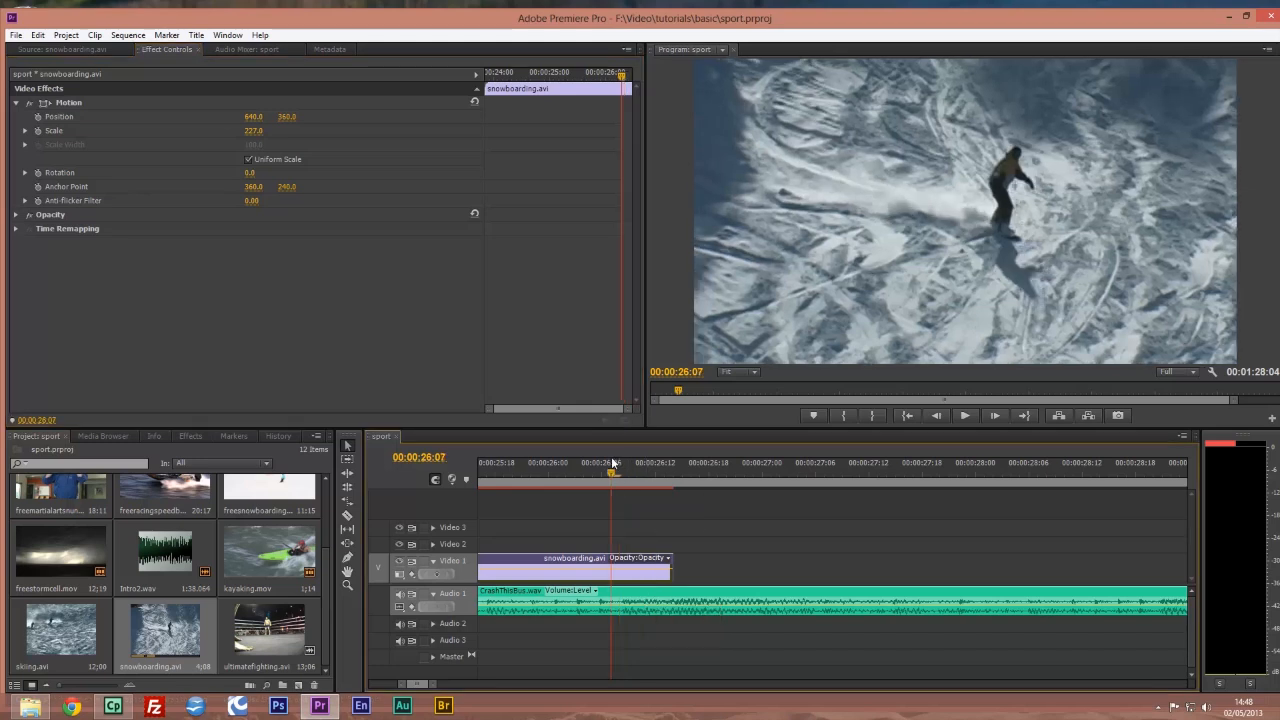
{"action": "key", "text": "minus"}
{"action": "key", "text": "minus"}
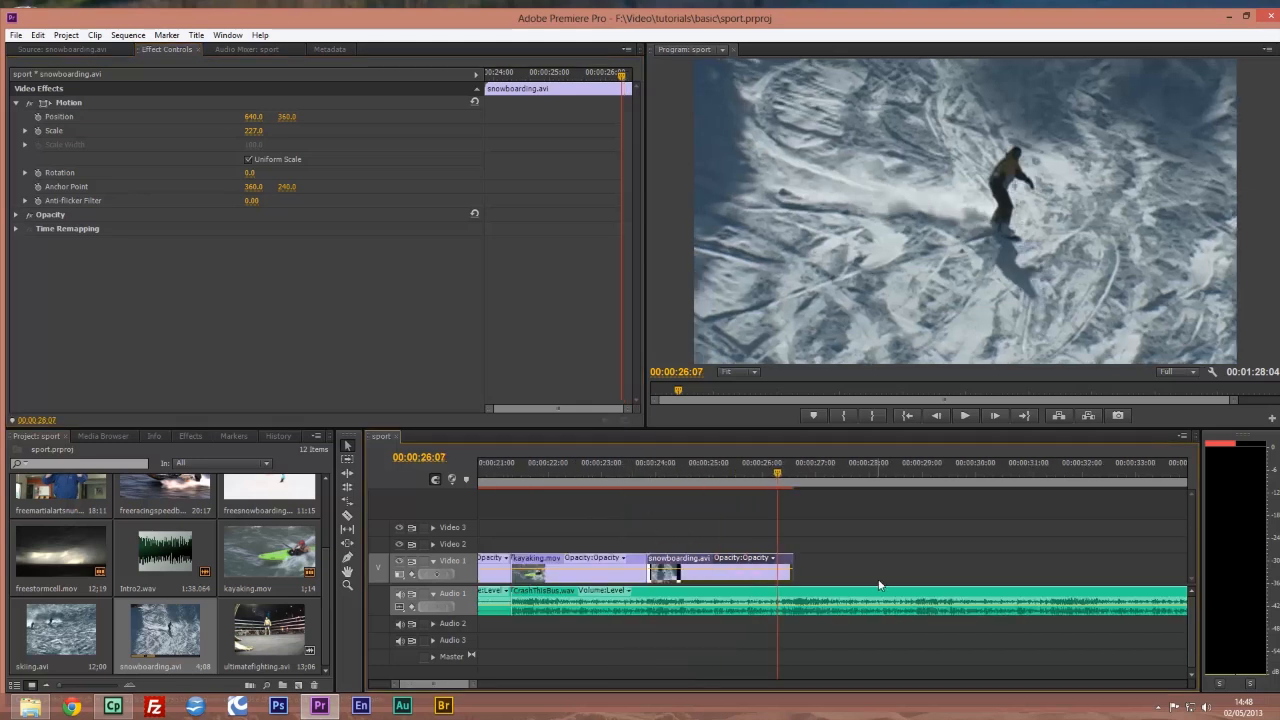
{"action": "key", "text": "minus"}
{"action": "key", "text": "minus"}
{"action": "key", "text": "minus"}
{"action": "key", "text": "equal"}
{"action": "key", "text": "equal"}
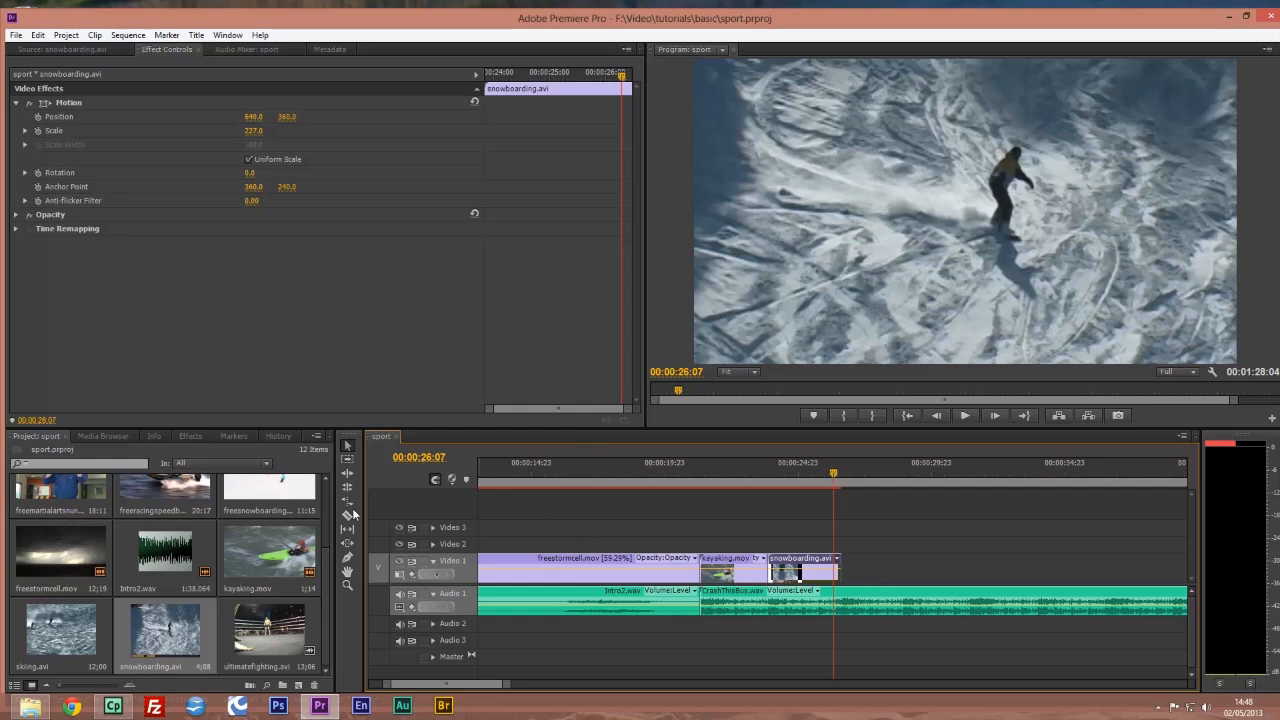
- Load ultimatefighting.avi in the source monitor and mark the 2;09 kick section with its out point at 00;00;16;24
{"action": "left_click", "coordinate": [253, 633]}
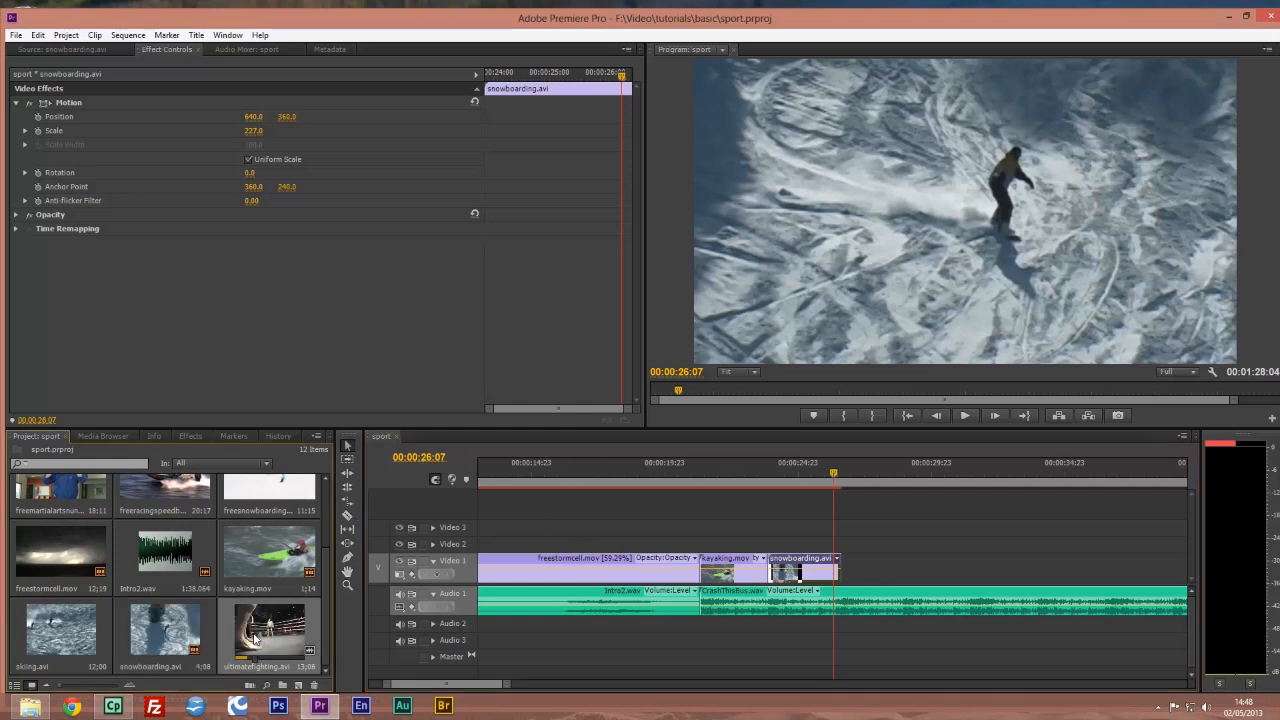
{"action": "double_click", "coordinate": [265, 632]}
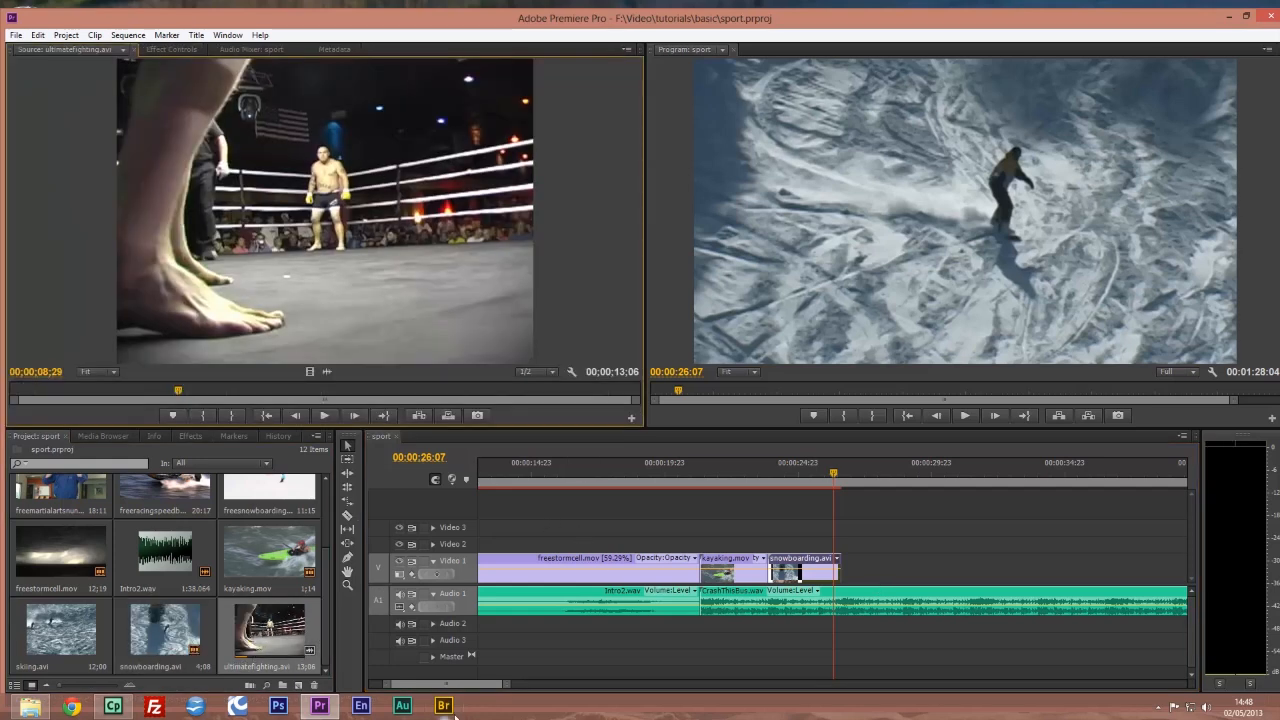
{"action": "left_click_drag", "start_coordinate": [180, 394], "coordinate": [443, 392]}
{"action": "left_click", "coordinate": [206, 414]}
{"action": "left_click_drag", "start_coordinate": [443, 391], "coordinate": [548, 395]}
{"action": "key", "text": "o"}
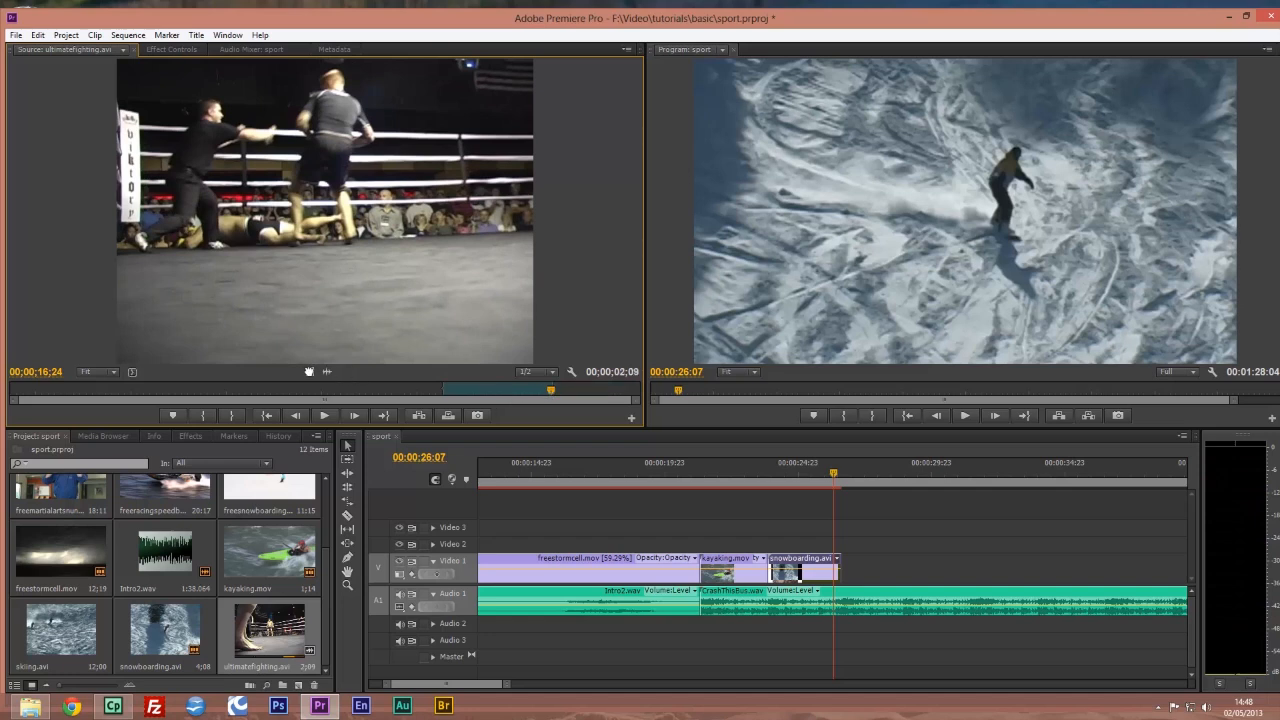
- Place only the video of ultimatefighting.avi on Video 1 directly after snowboarding.avi and play back its end against the music
{"action": "left_click_drag", "start_coordinate": [817, 477], "coordinate": [903, 574]}
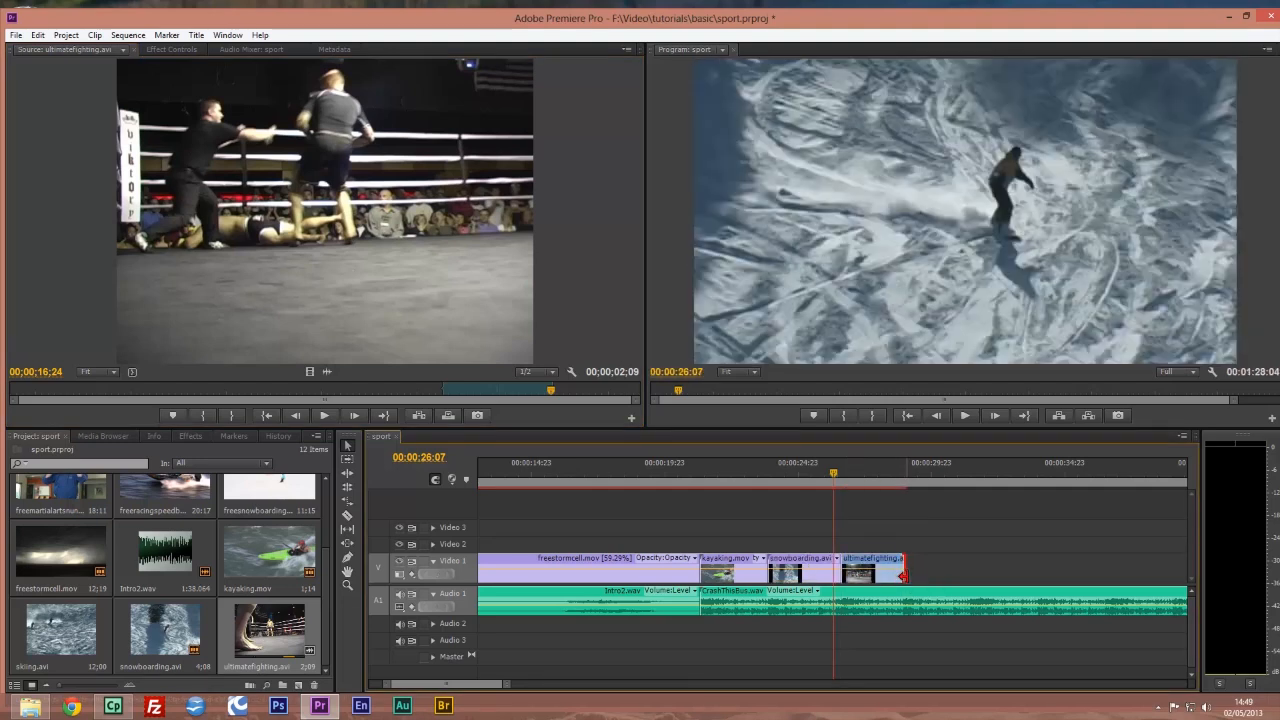
{"action": "left_click", "coordinate": [894, 468]}
{"action": "key", "text": "space"}
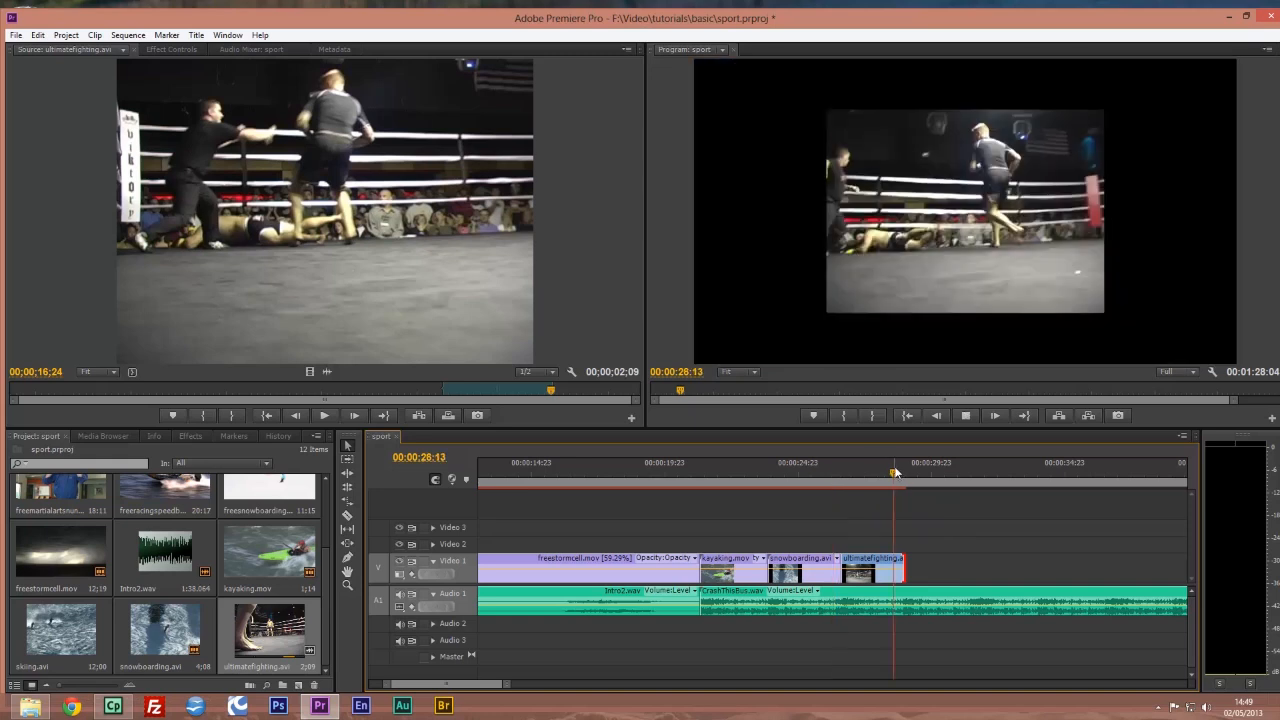
{"action": "key", "text": "space"}
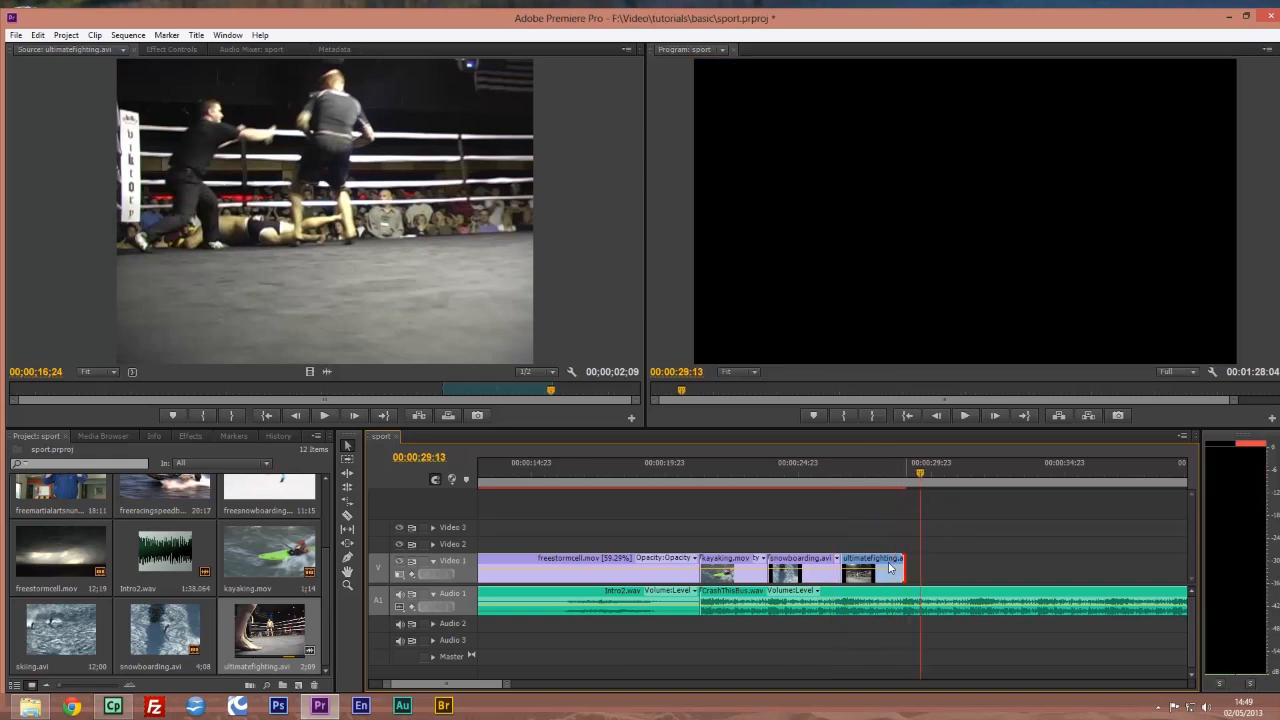
- Set the Motion scale of ultimatefighting.avi on Video 1 to 202 and its vertical position to 414, and replay the clip
{"action": "left_click", "coordinate": [873, 468]}
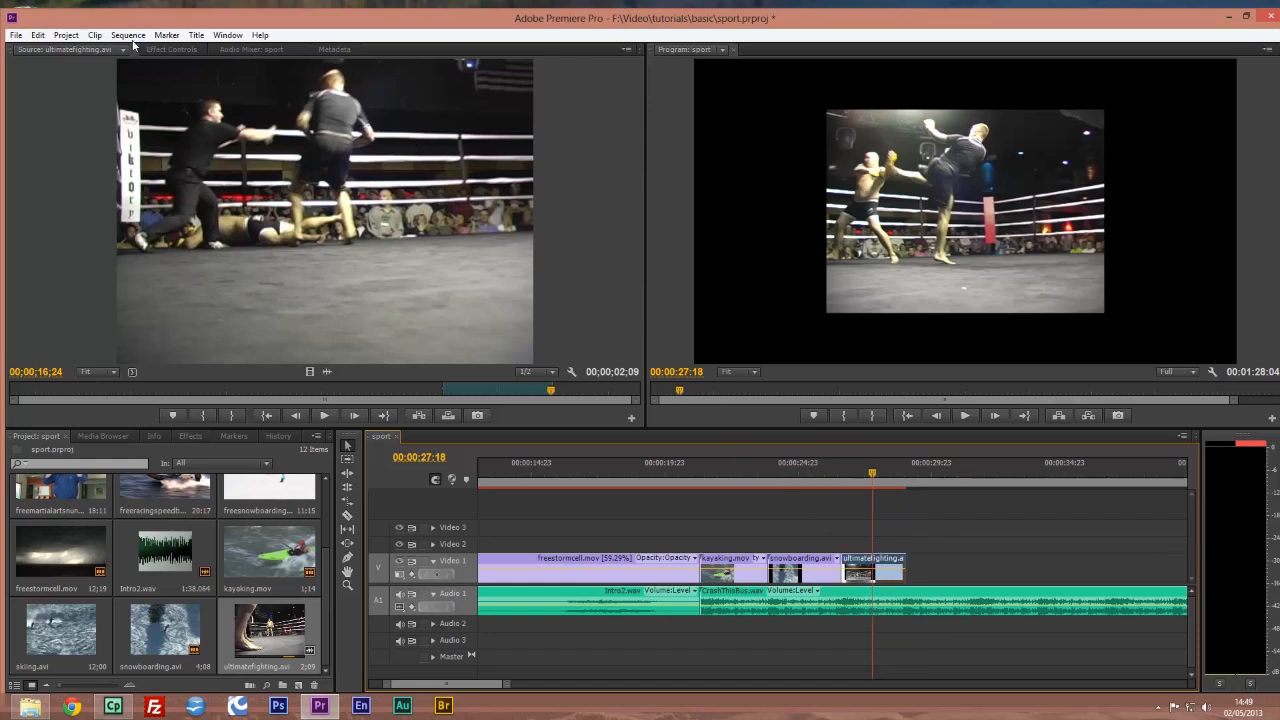
{"action": "left_click", "coordinate": [168, 49]}
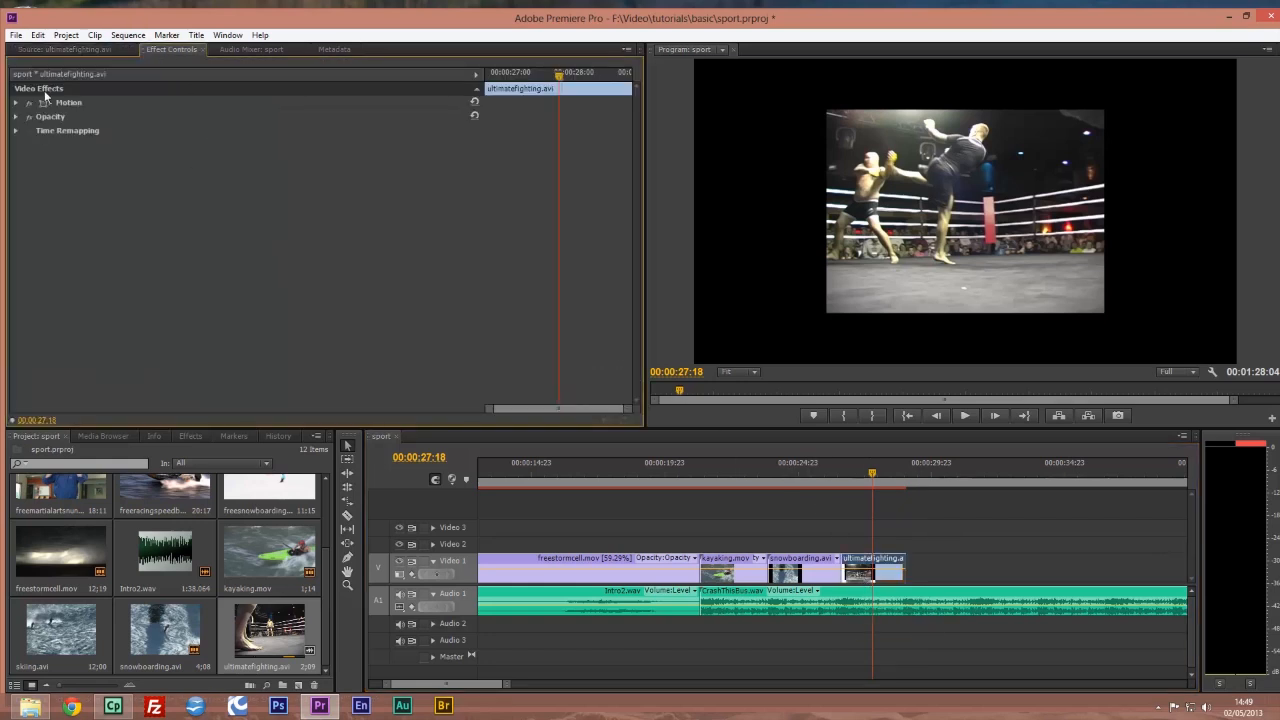
{"action": "left_click", "coordinate": [16, 103]}
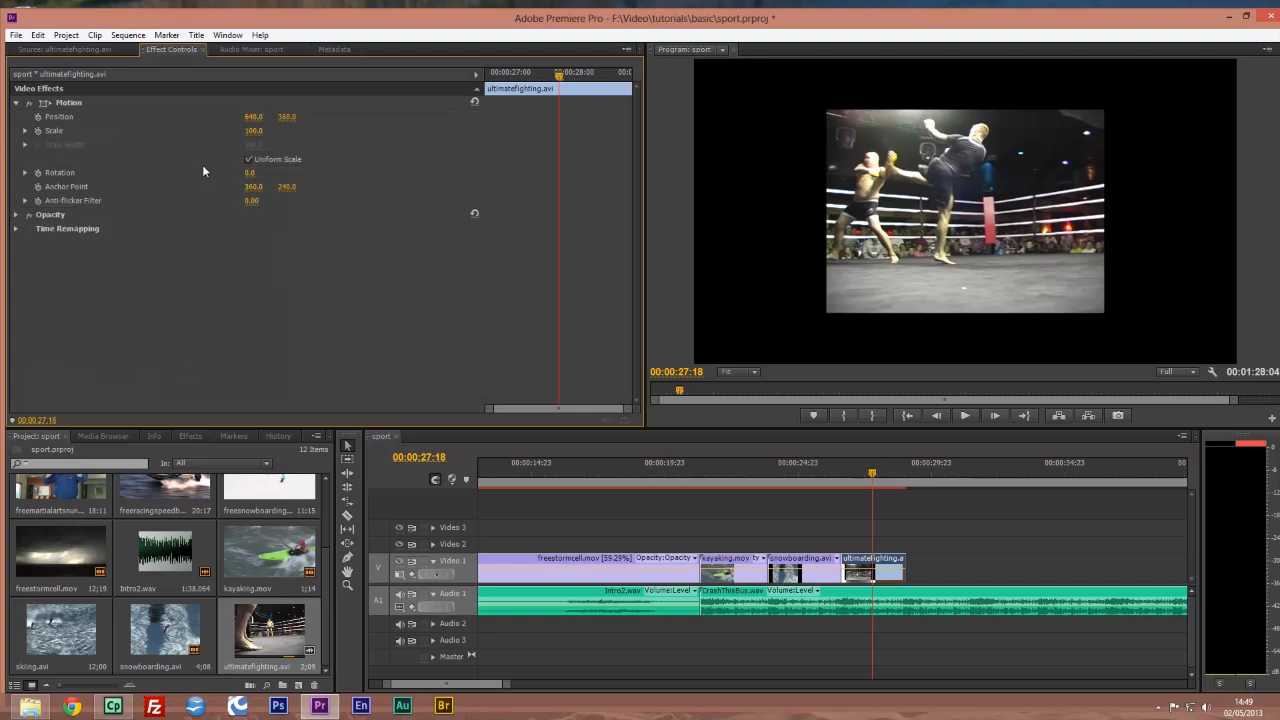
{"action": "left_click_drag", "start_coordinate": [254, 130], "coordinate": [356, 130]}
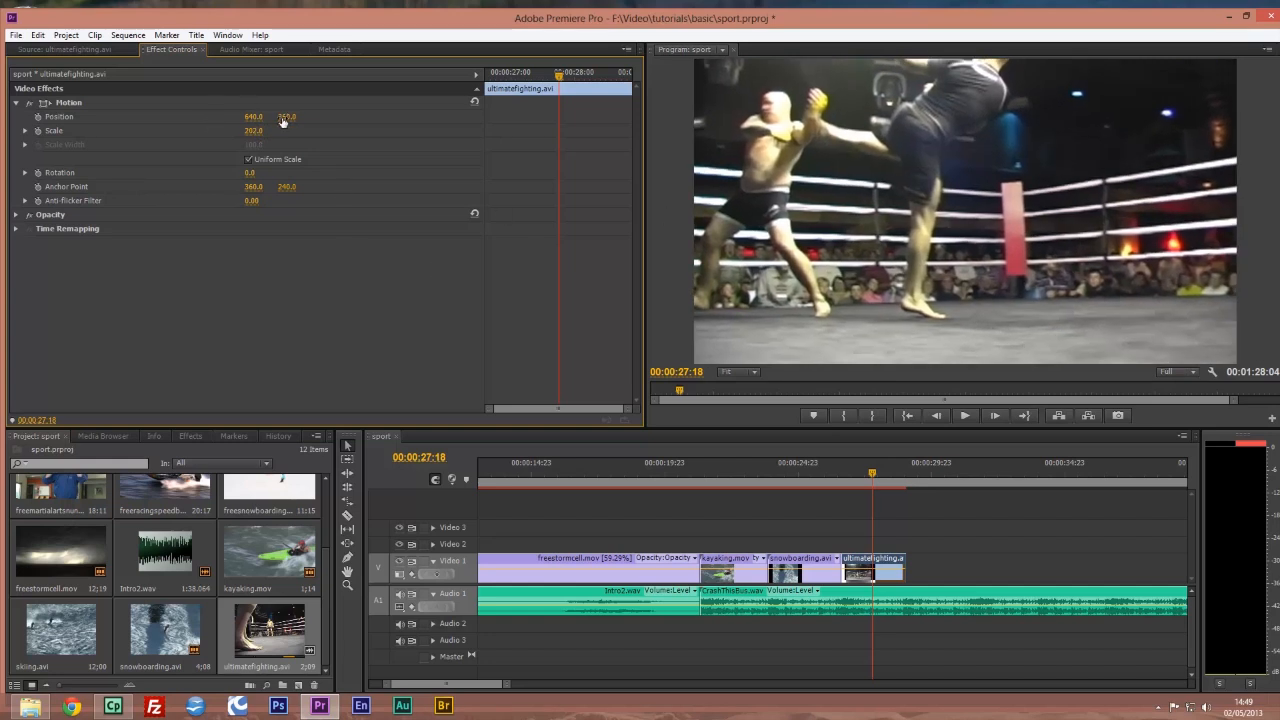
{"action": "left_click_drag", "start_coordinate": [286, 119], "coordinate": [324, 119]}
{"action": "left_click_drag", "start_coordinate": [844, 473], "coordinate": [850, 473]}
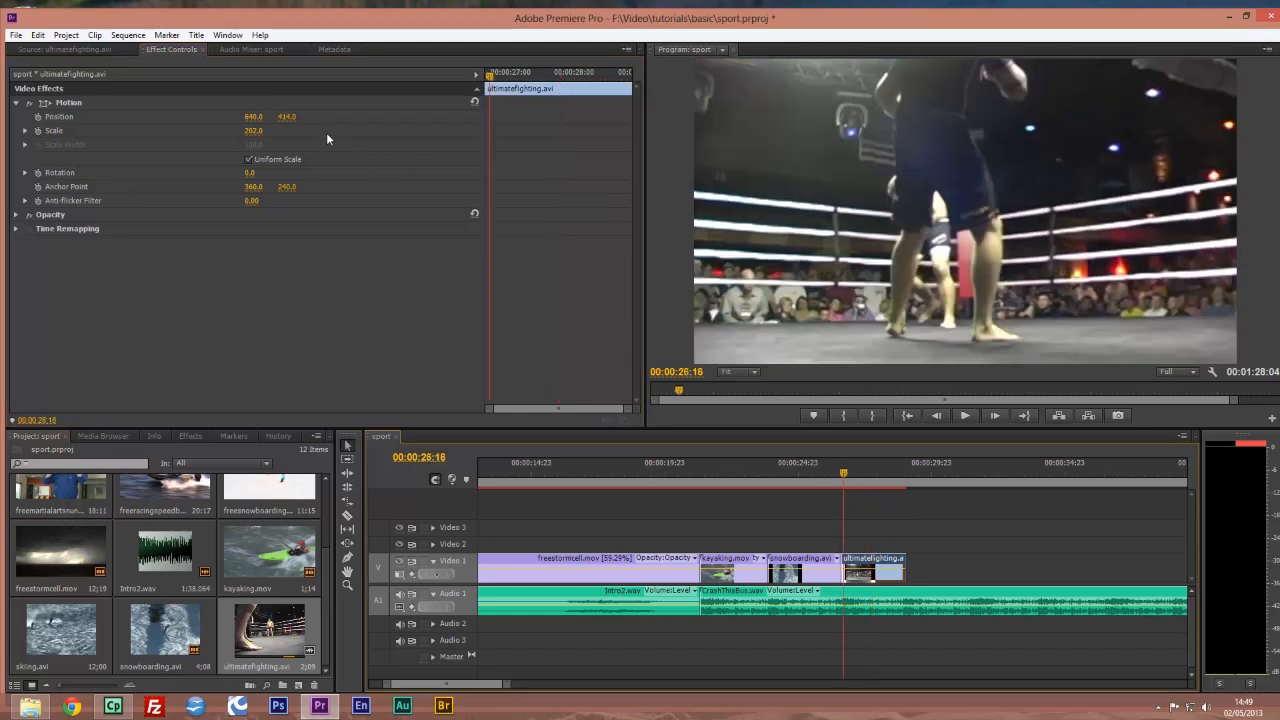
{"action": "key", "text": "space"}
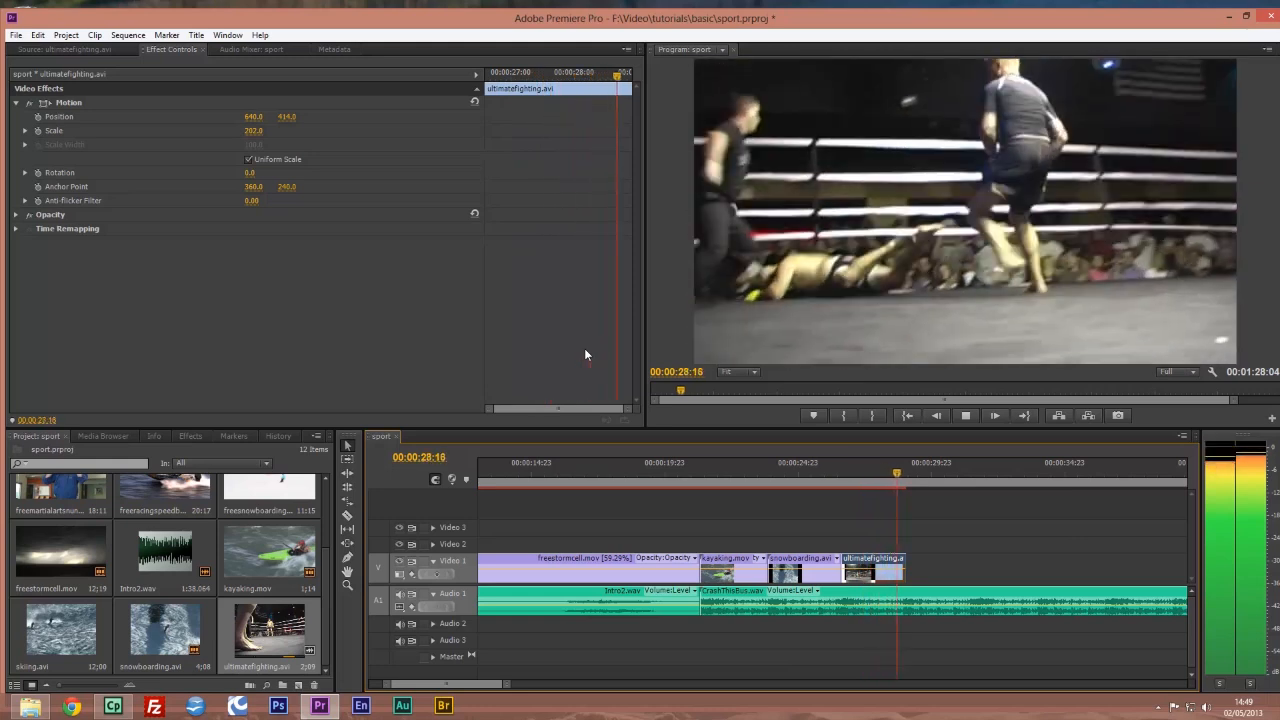
{"action": "key", "text": "space"}
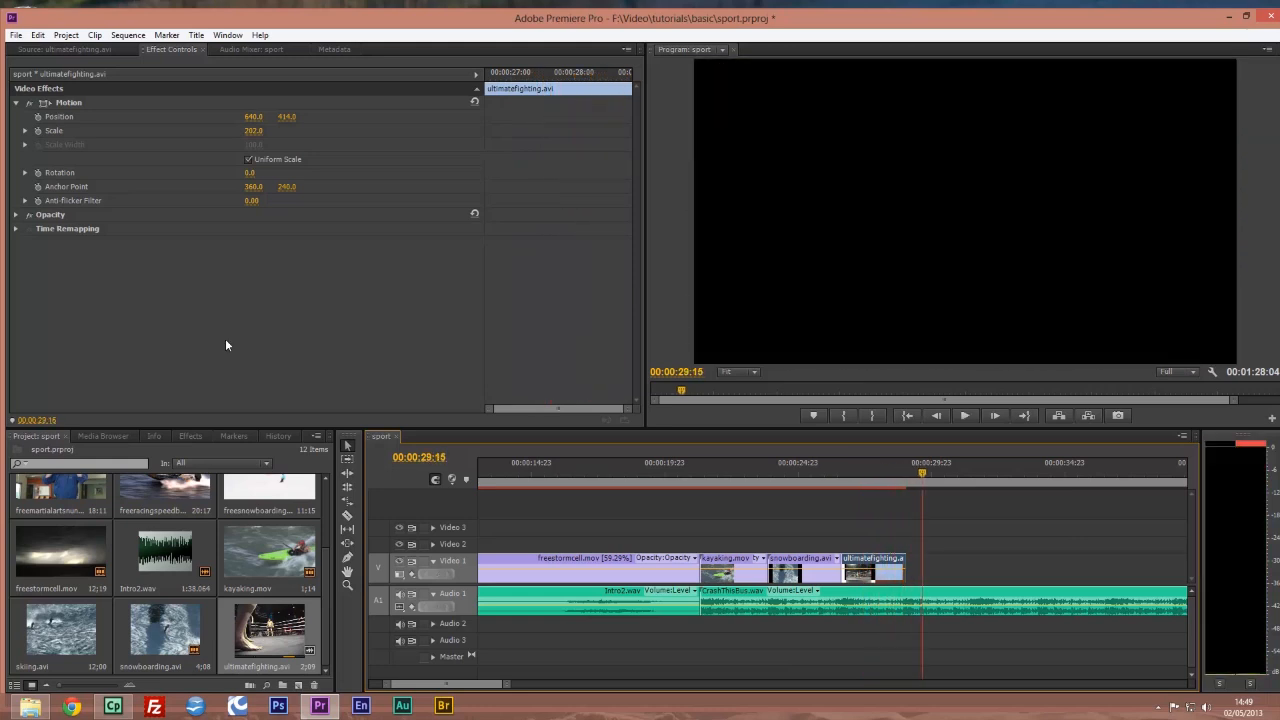
- Load freeboyspinningsoccerball.mov in the source monitor and mark it from 00:00:11:16 to 00:00:17:03
{"action": "left_click_drag", "start_coordinate": [326, 630], "coordinate": [329, 568]}
{"action": "left_click", "coordinate": [266, 510]}
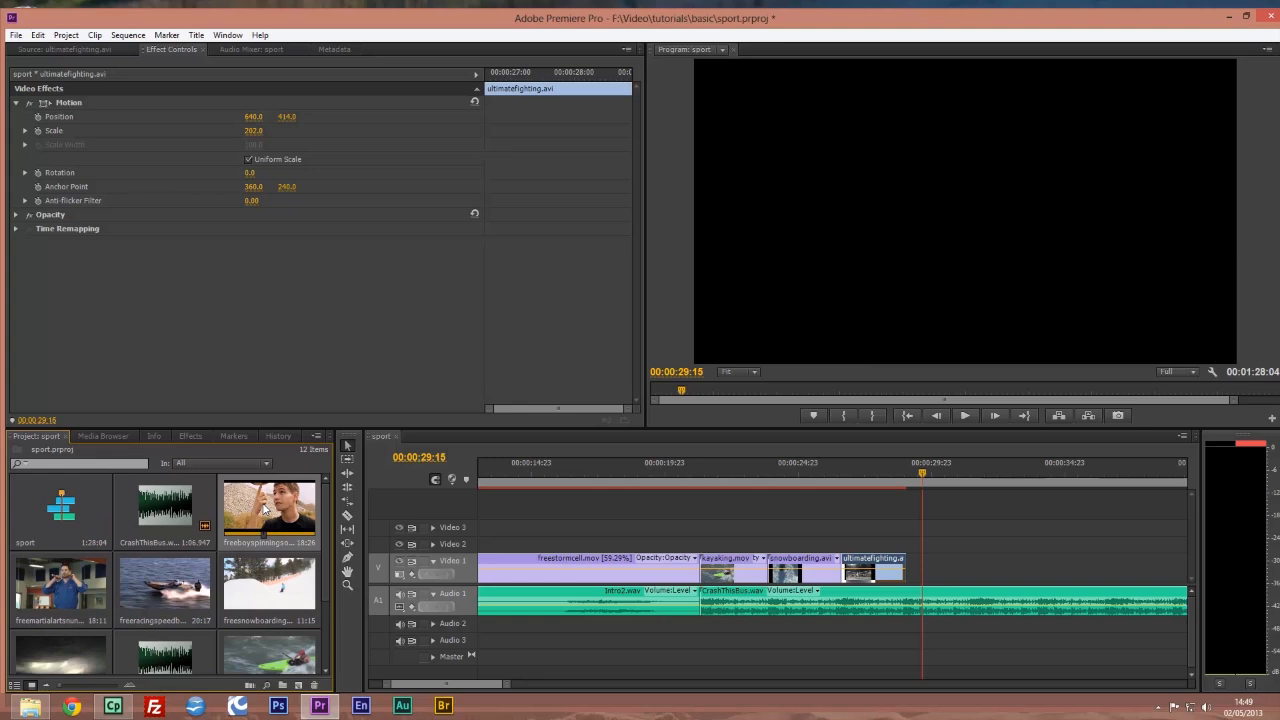
{"action": "double_click", "coordinate": [266, 510]}
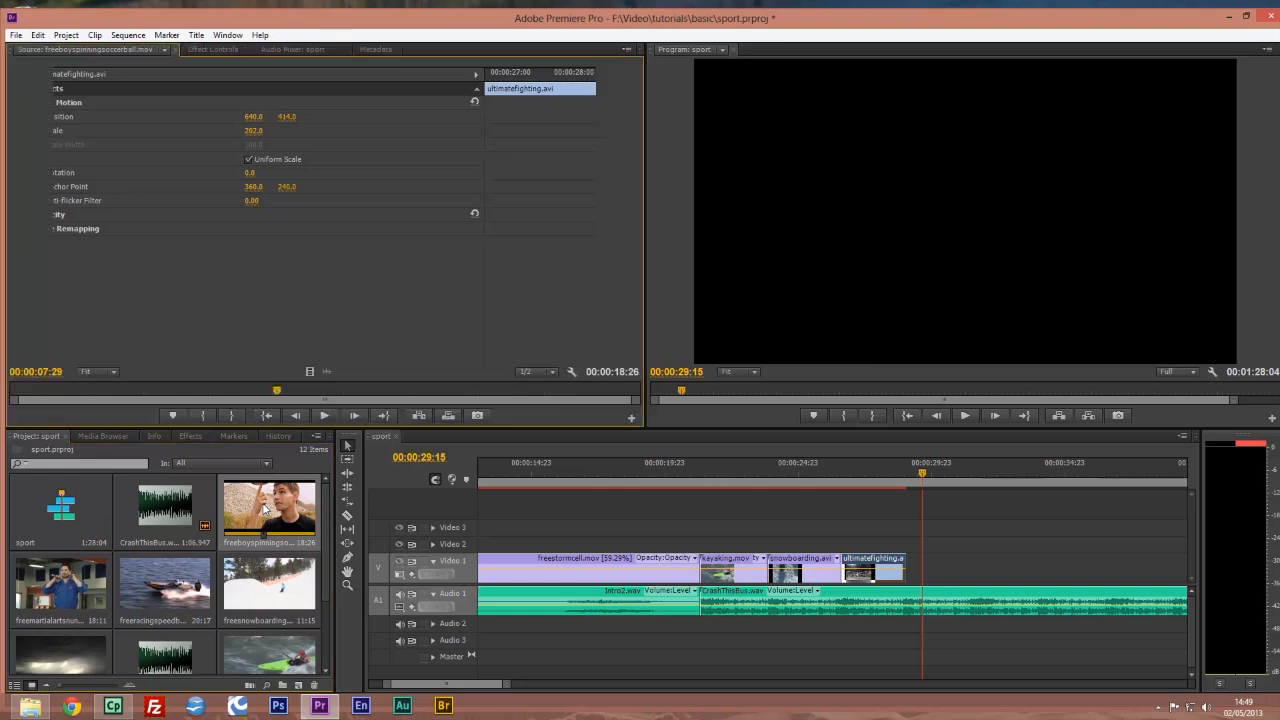
{"action": "left_click_drag", "start_coordinate": [277, 390], "coordinate": [393, 393]}
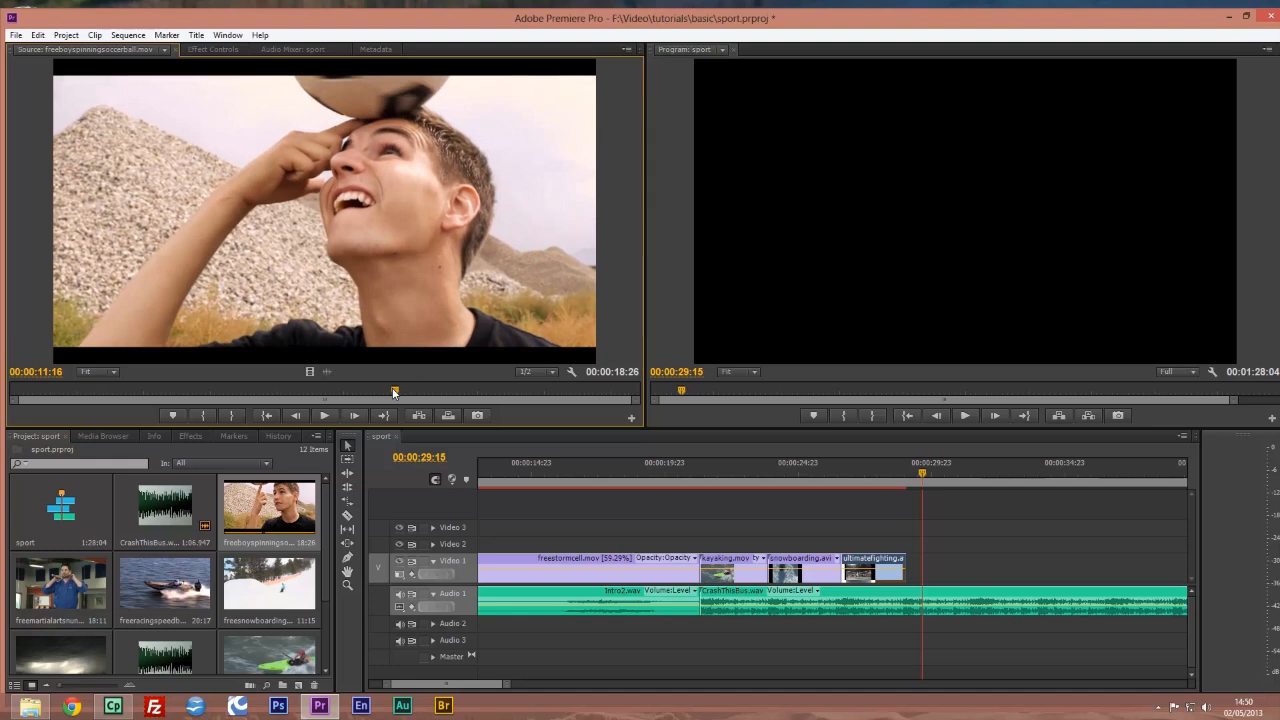
{"action": "key", "text": "i"}
{"action": "left_click_drag", "start_coordinate": [394, 392], "coordinate": [580, 395]}
{"action": "key", "text": "o"}
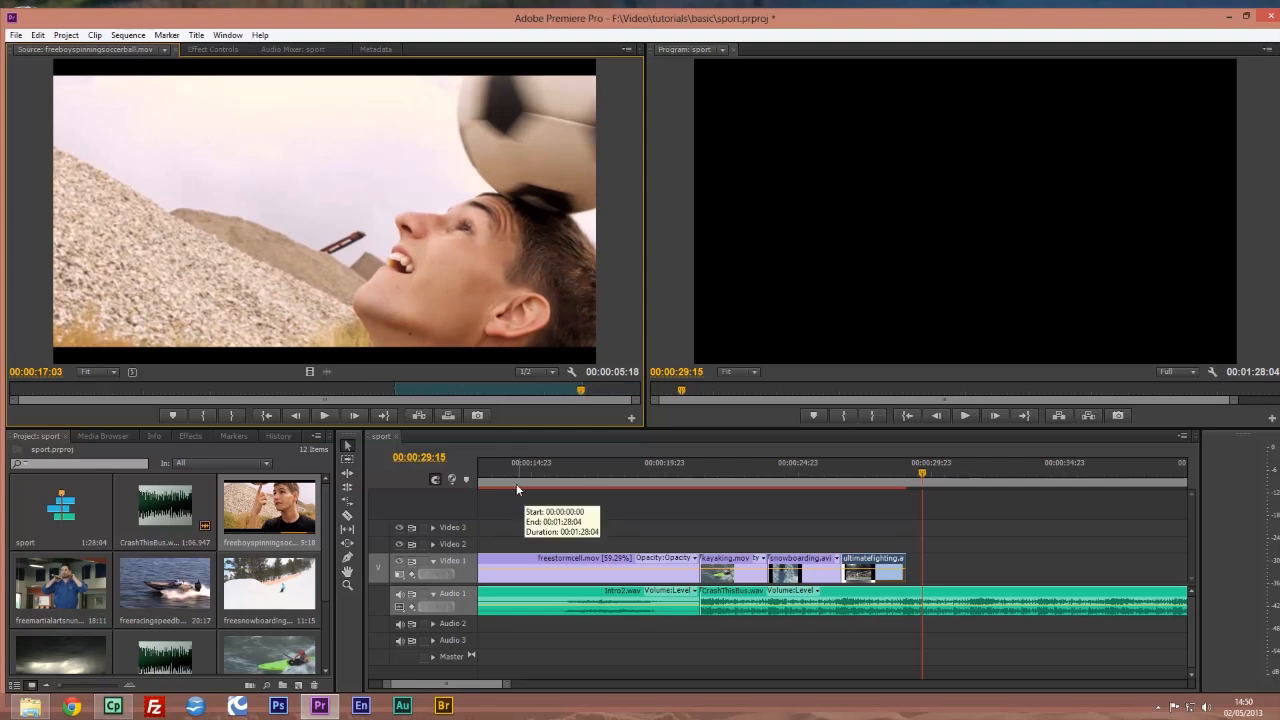
- Place the marked freeboyspinningsoccerball.mov after ultimatefighting.avi on Video 1, trim its end to about 00:00:34:00, and play back the cut
{"action": "left_click_drag", "start_coordinate": [746, 475], "coordinate": [921, 567]}
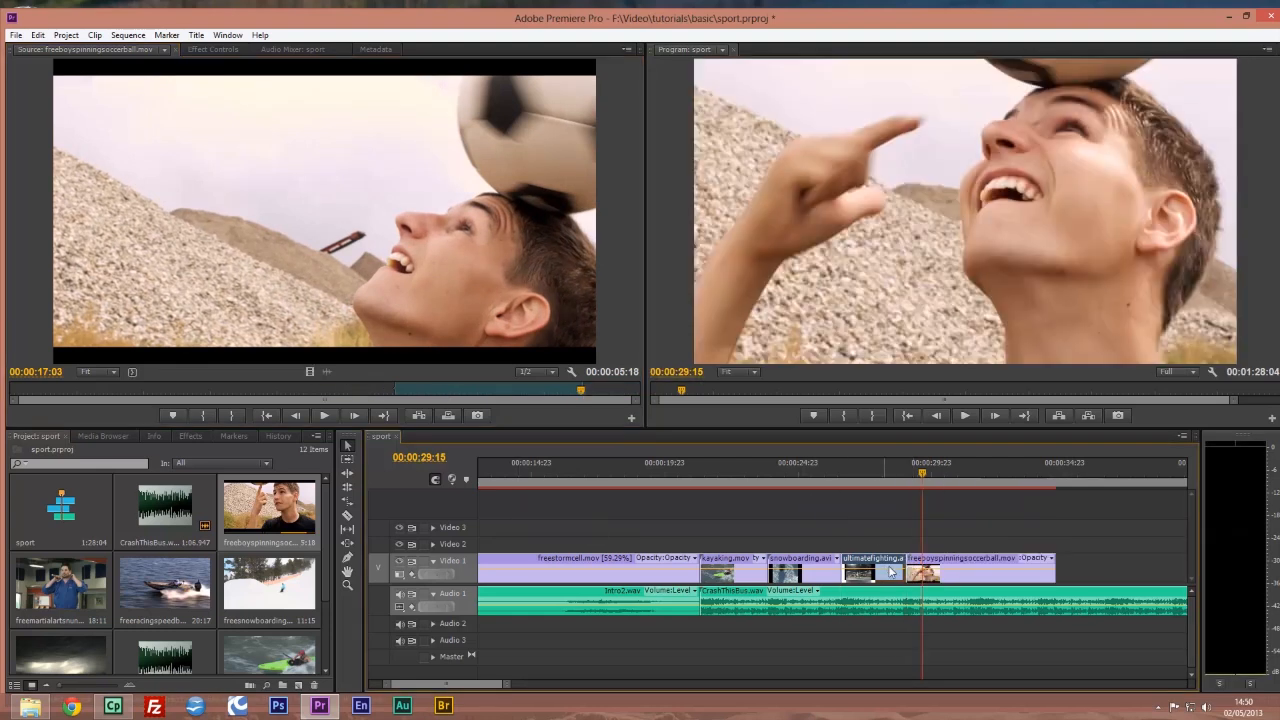
{"action": "left_click_drag", "start_coordinate": [1051, 573], "coordinate": [1040, 575]}
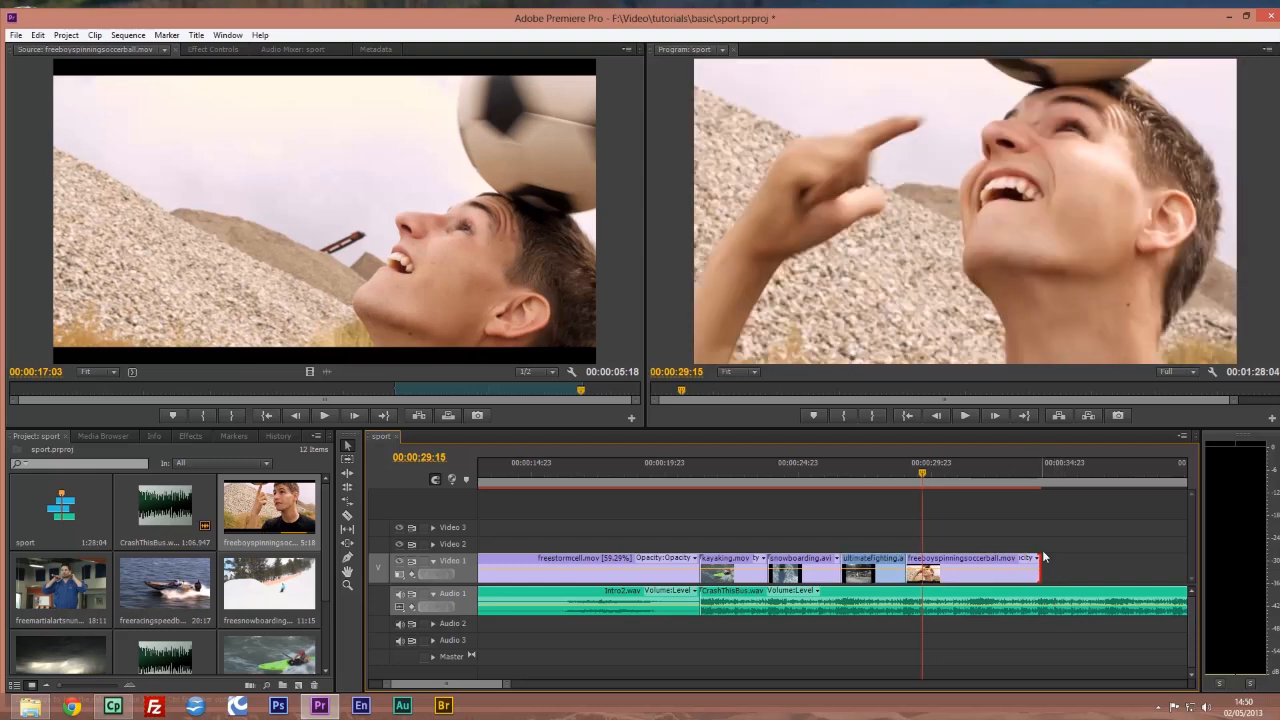
{"action": "key", "text": "space"}
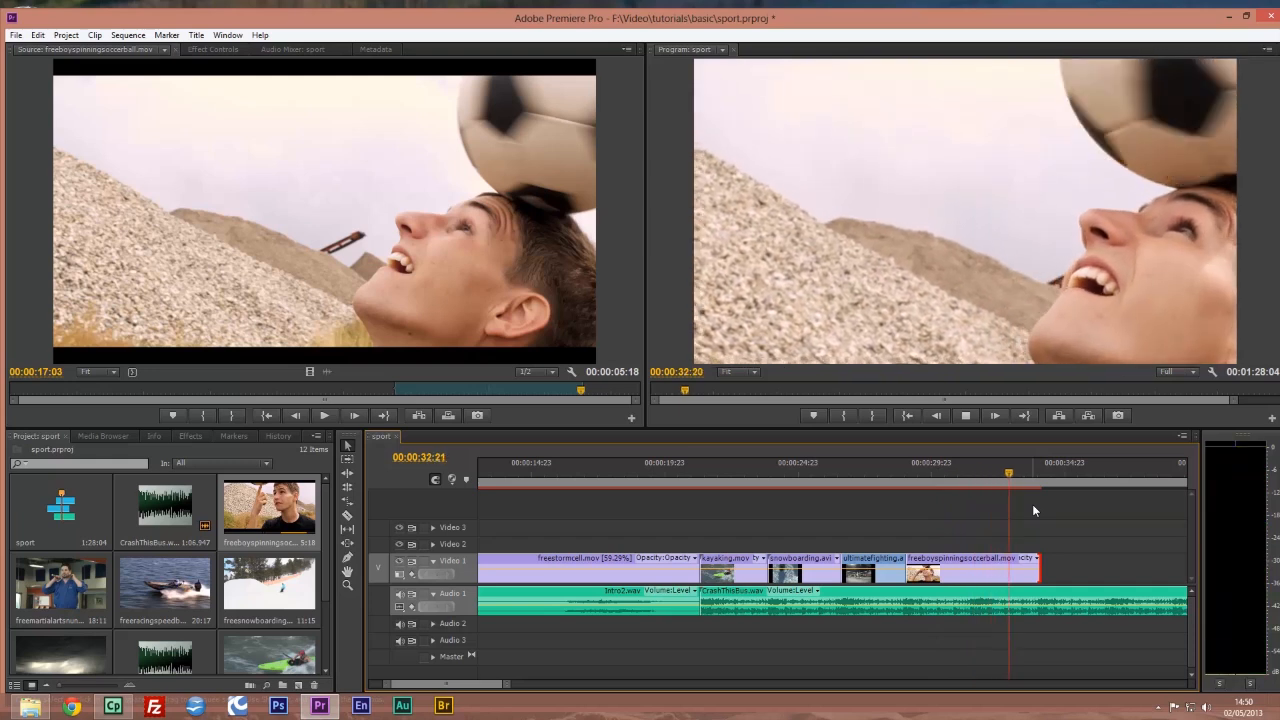
{"action": "key", "text": "space"}
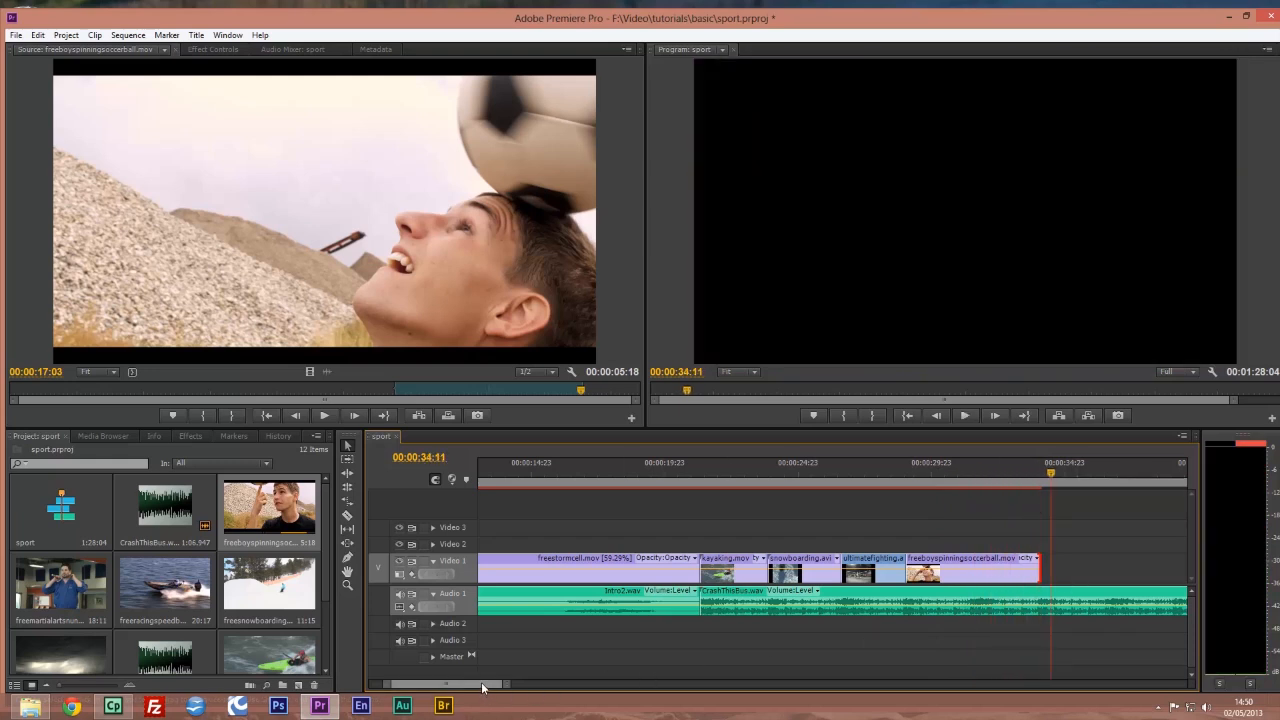
- Load freeracingspeedboat.mov in the source monitor and mark its out point at 00:00:07:11
{"action": "left_click_drag", "start_coordinate": [483, 686], "coordinate": [496, 686]}
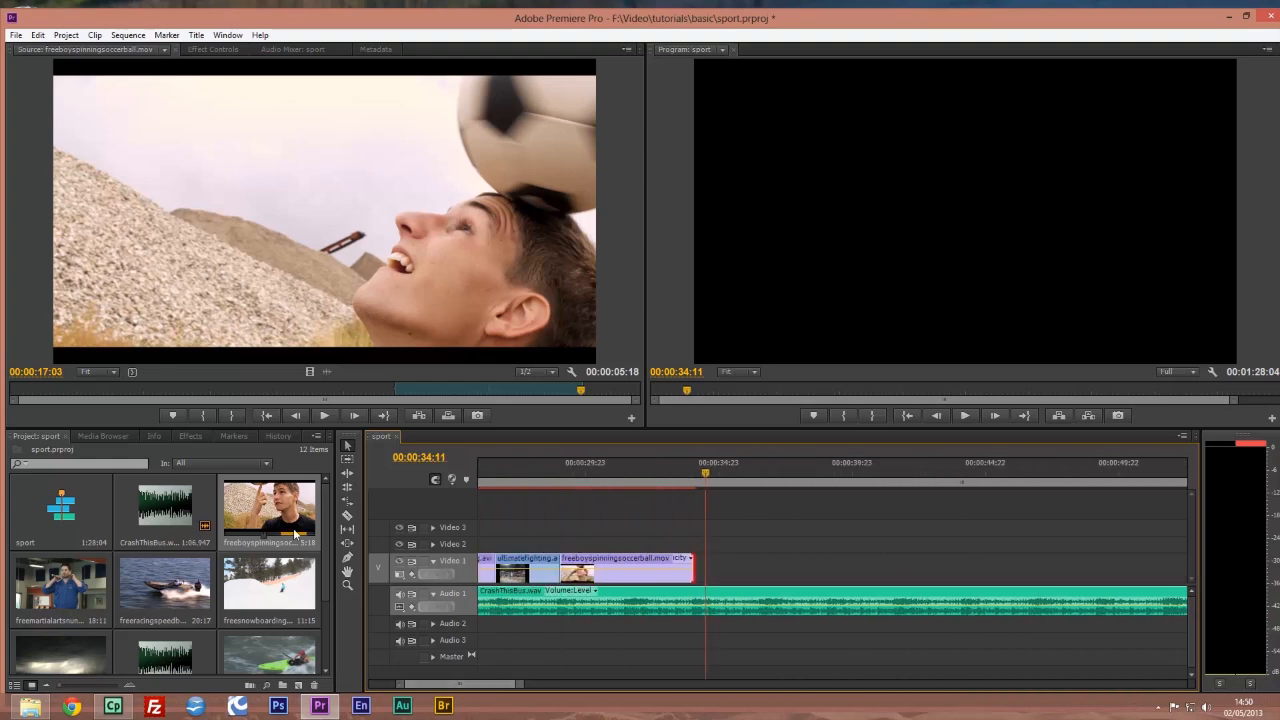
{"action": "left_click", "coordinate": [332, 539]}
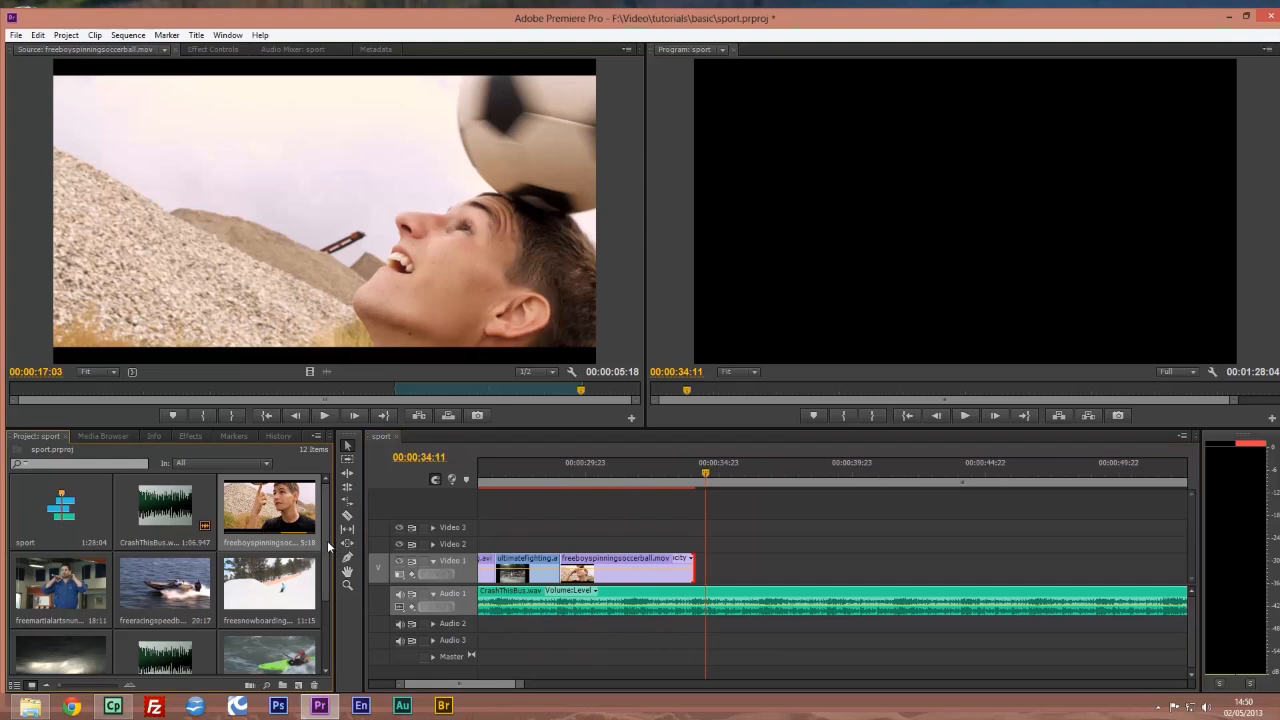
{"action": "left_click_drag", "start_coordinate": [330, 551], "coordinate": [326, 568]}
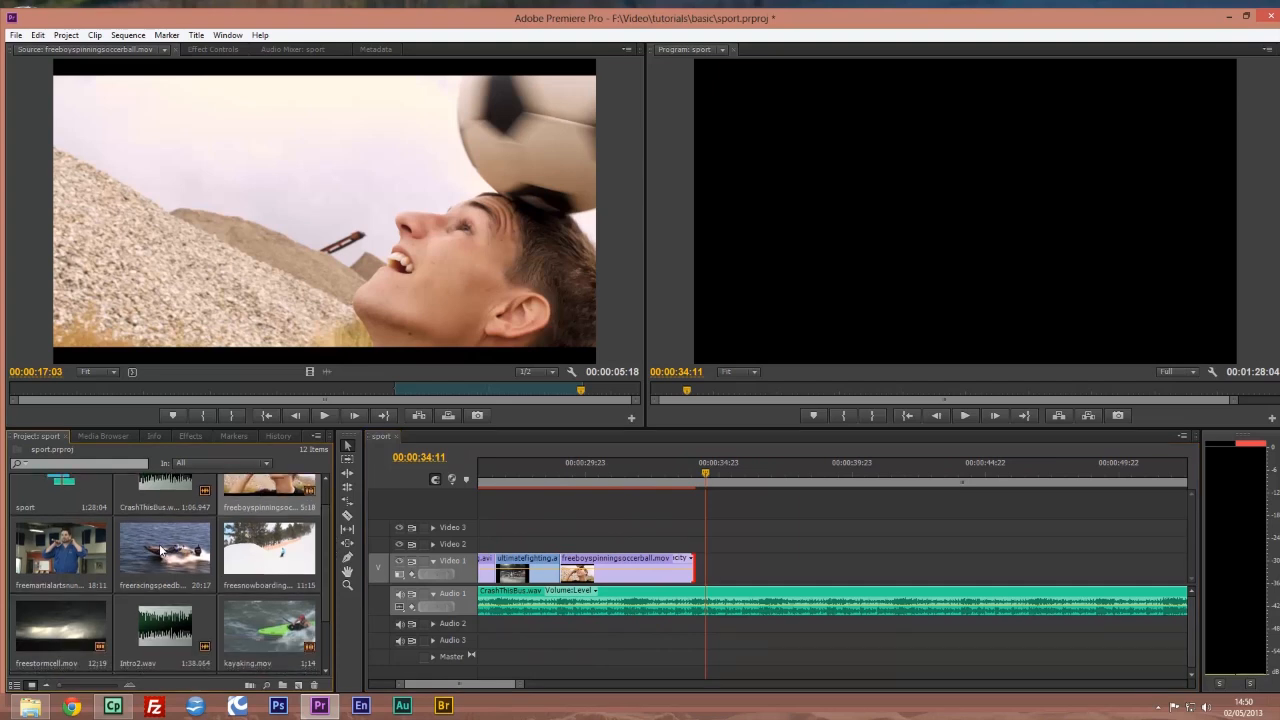
{"action": "double_click", "coordinate": [160, 549]}
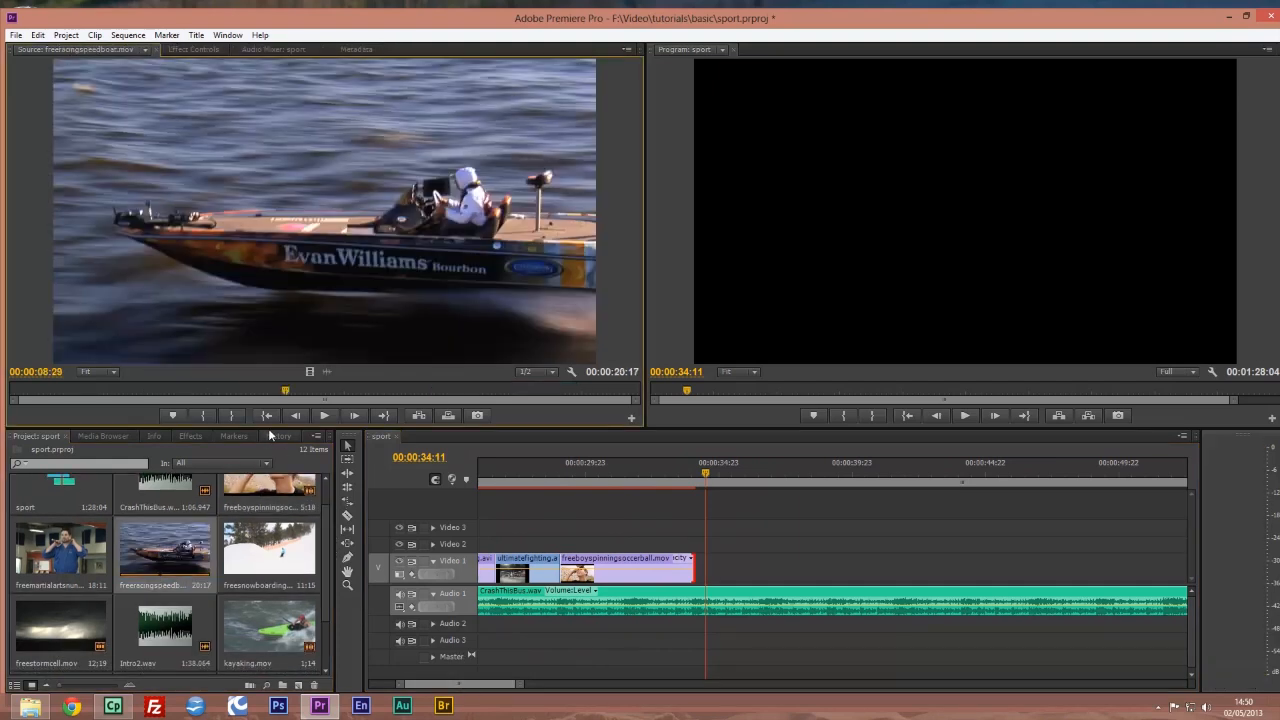
{"action": "left_click_drag", "start_coordinate": [285, 391], "coordinate": [233, 416]}
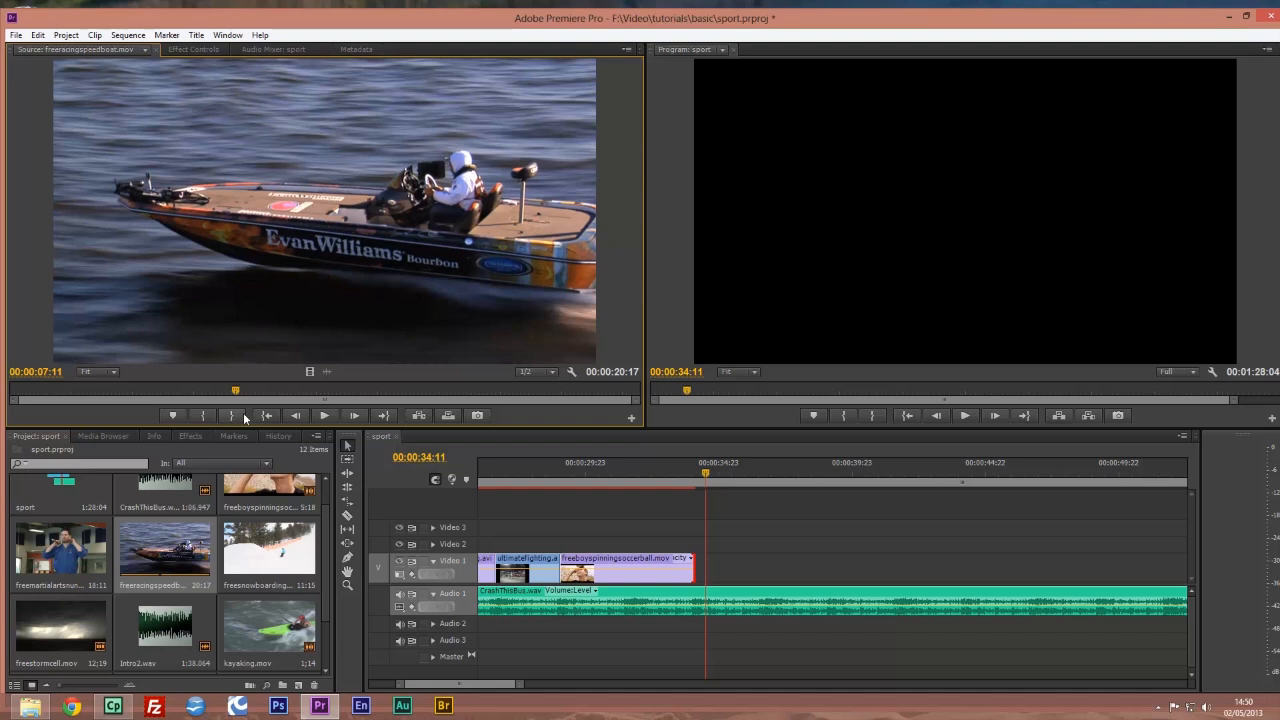
{"action": "left_click", "coordinate": [232, 419]}
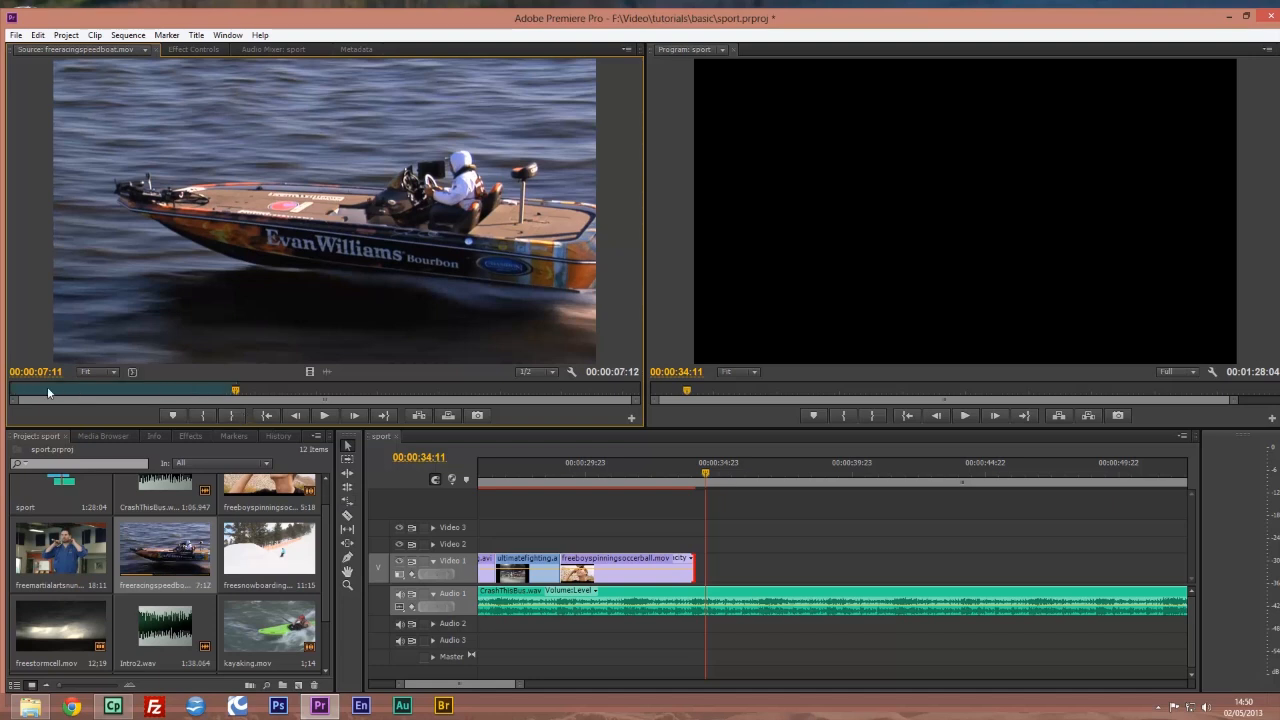
- Place only the video of freeracingspeedboat.mov after freeboyspinningsoccerball.mov on Video 1, extend its end to about 00:00:41:17, and play back the cut
{"action": "left_click_drag", "start_coordinate": [309, 371], "coordinate": [905, 574]}
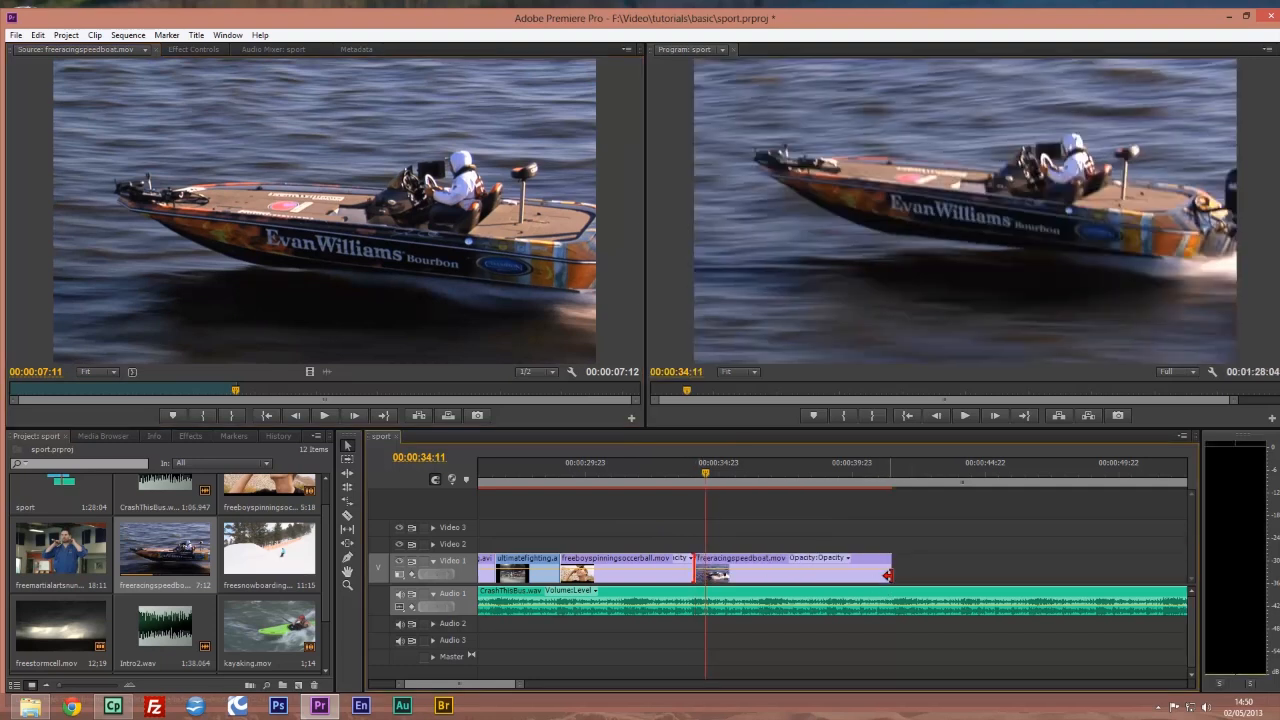
{"action": "left_click_drag", "start_coordinate": [885, 574], "coordinate": [899, 578]}
{"action": "left_click", "coordinate": [888, 473]}
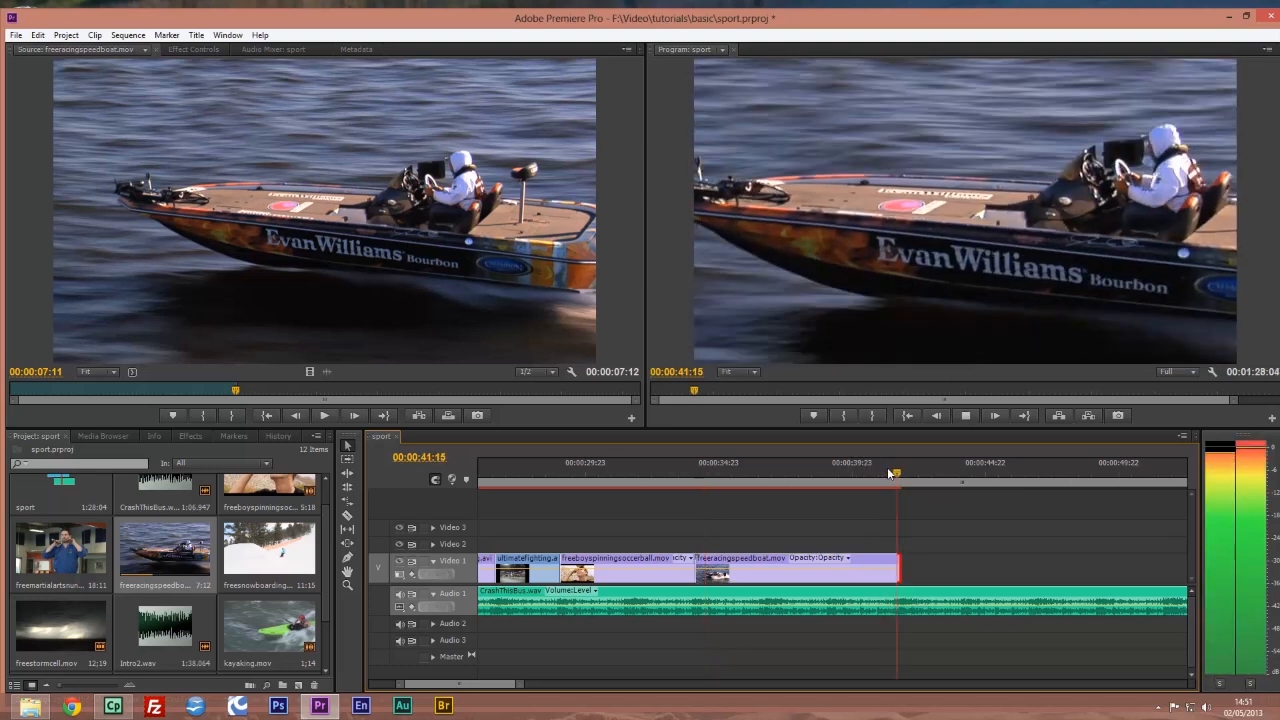
{"action": "key", "text": "space"}
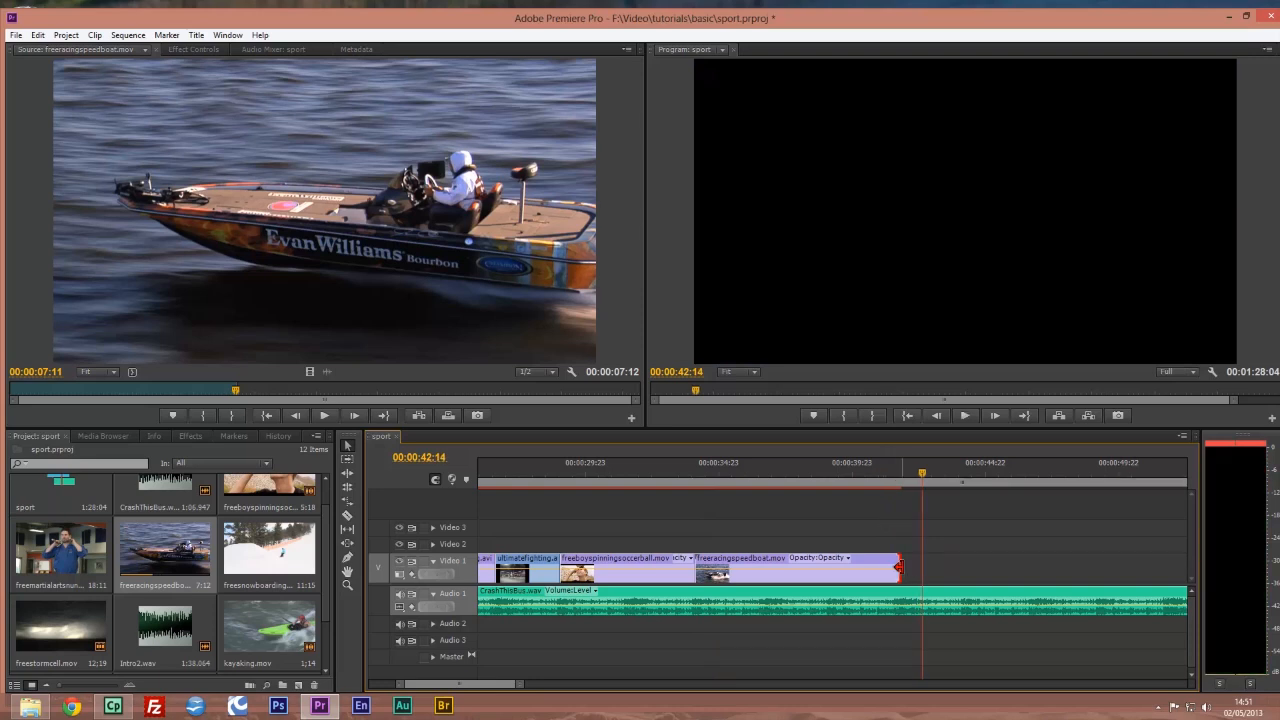
- Trim the end of freeracingspeedboat.mov on Video 1 back to about 00:00:41:15 and replay the cut
{"action": "left_click_drag", "start_coordinate": [895, 571], "coordinate": [895, 571]}
{"action": "left_click", "coordinate": [886, 471]}
{"action": "key", "text": "space"}
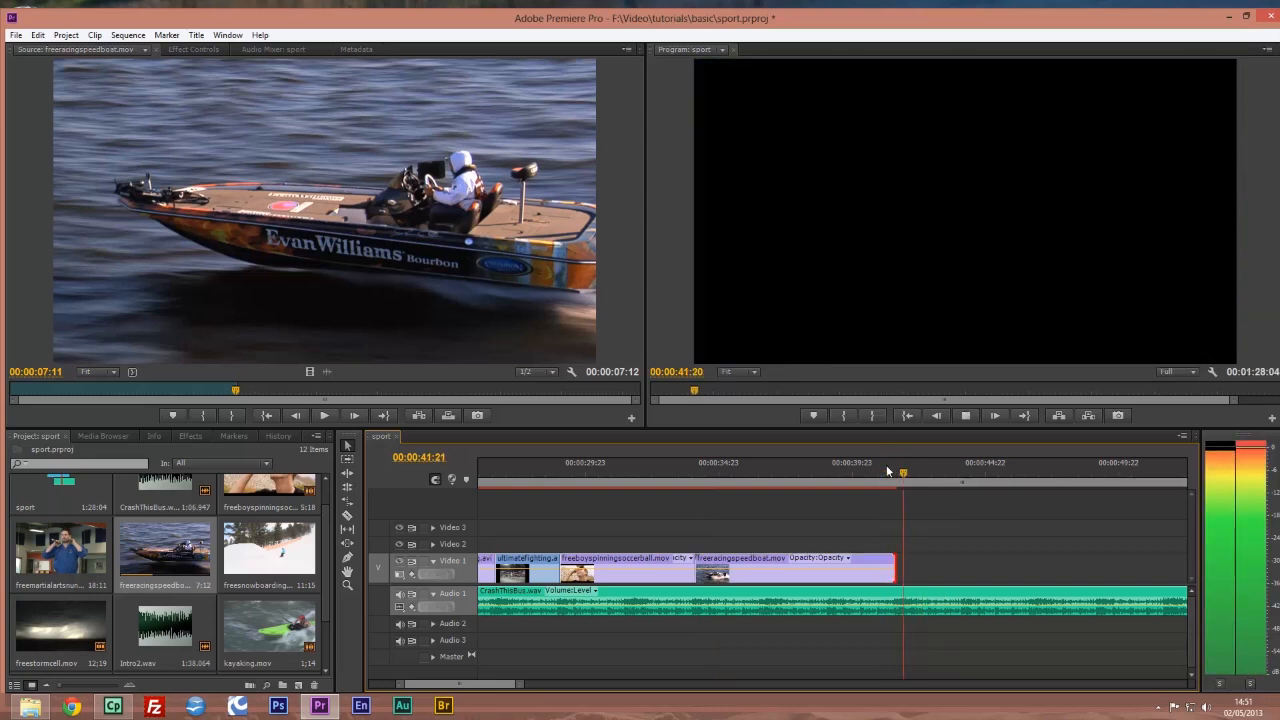
{"action": "key", "text": "space"}
- Shorten freeracingspeedboat.mov to about 00:00:41:13 to match the beat, replay the cut, and show the whole sequence
{"action": "key", "text": "equal"}
{"action": "key", "text": "equal"}
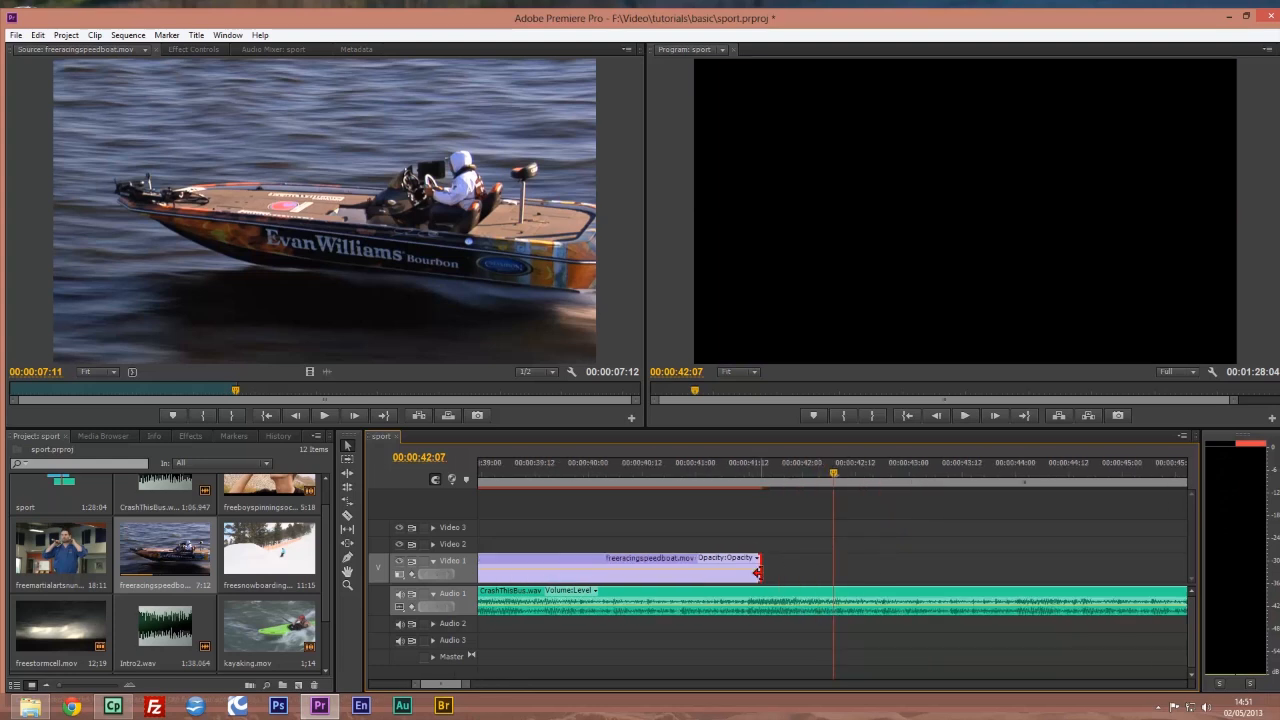
{"action": "left_click_drag", "start_coordinate": [758, 572], "coordinate": [751, 571]}
{"action": "left_click", "coordinate": [726, 467]}
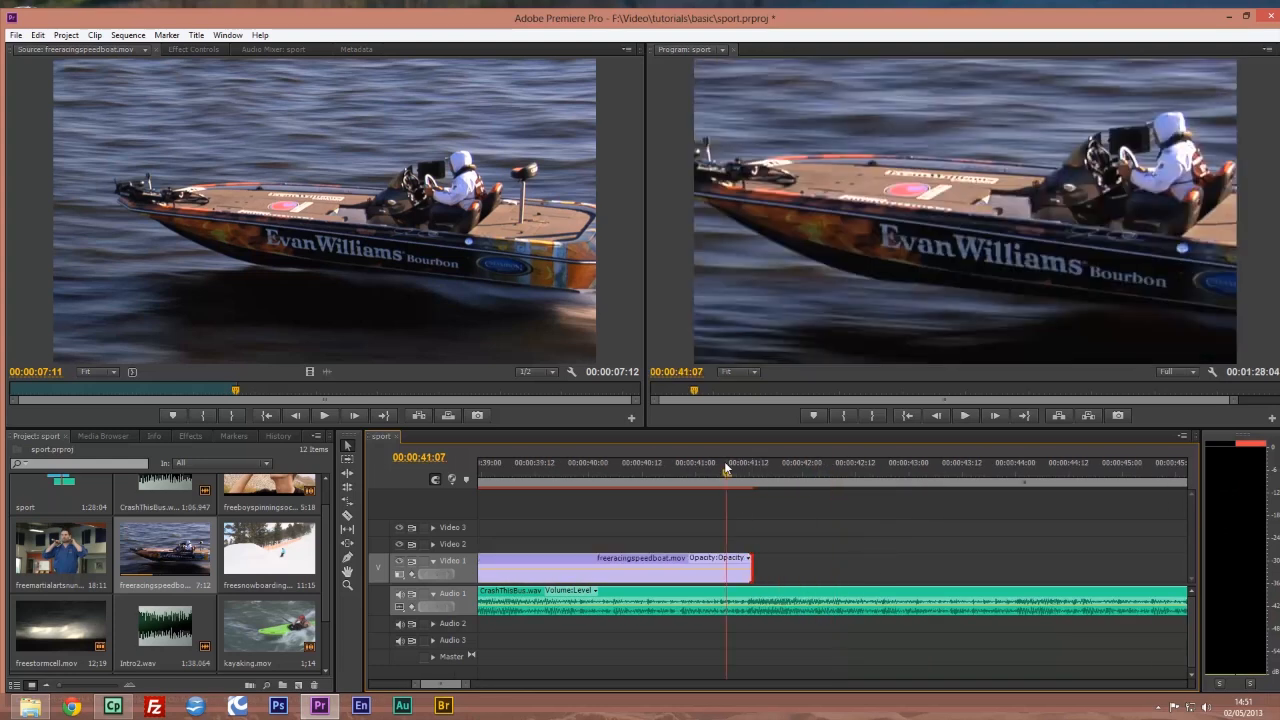
{"action": "key", "text": "space"}
{"action": "key", "text": "space"}
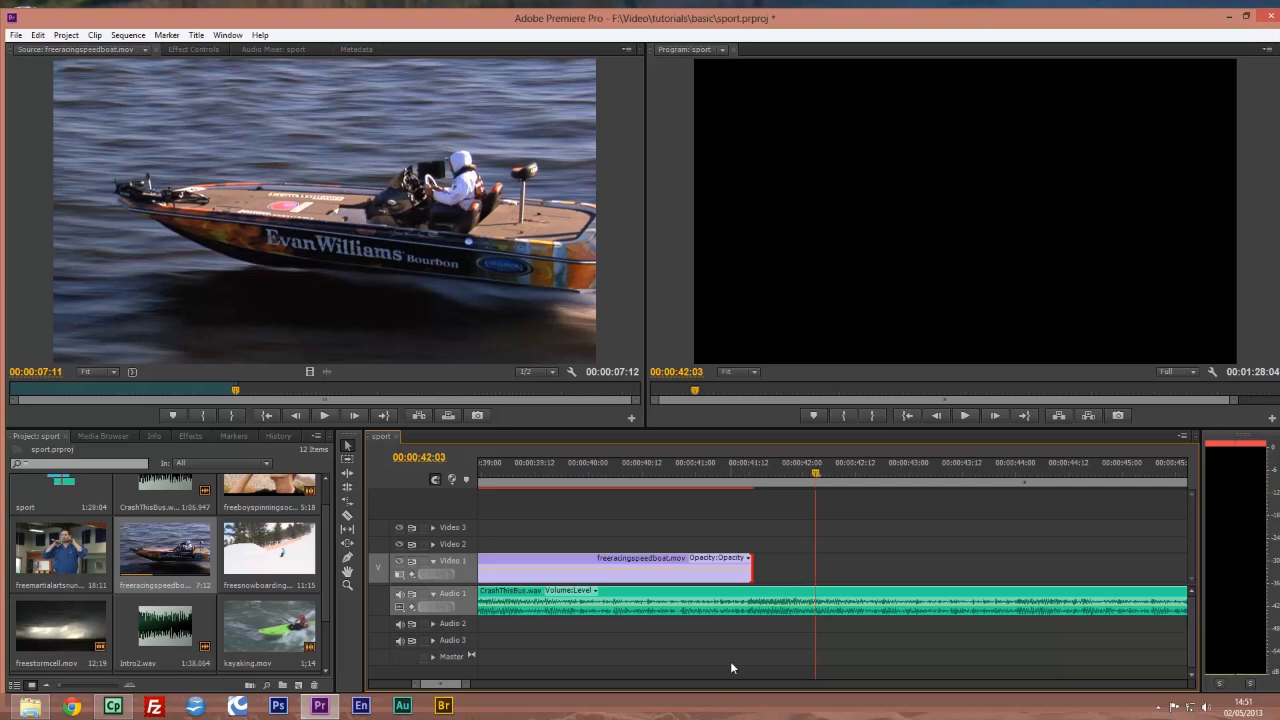
{"action": "key", "text": "backslash"}
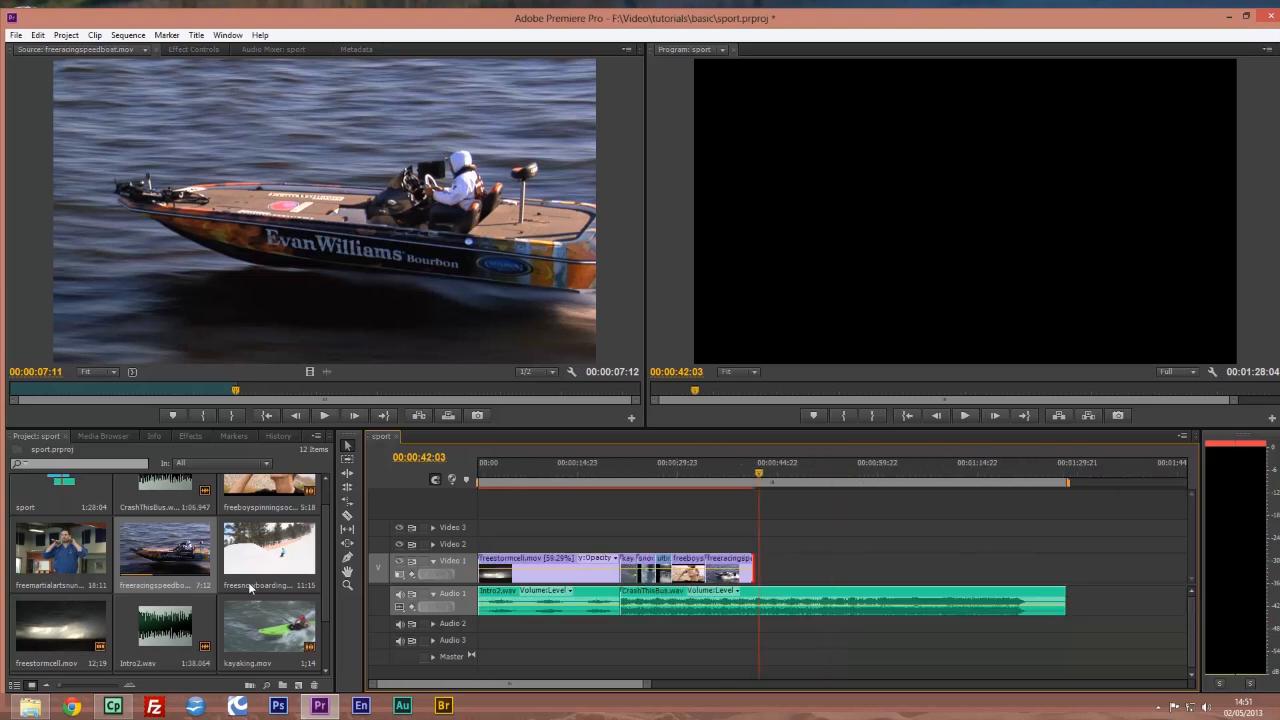
- Find skiing.avi among the project clips and load it in the source monitor
{"action": "scroll", "coordinate": [318, 535], "scroll_direction": "up", "scroll_amount": 2}
{"action": "scroll", "coordinate": [332, 550], "scroll_direction": "down", "scroll_amount": 3}
{"action": "scroll", "coordinate": [333, 553], "scroll_direction": "down", "scroll_amount": 2}
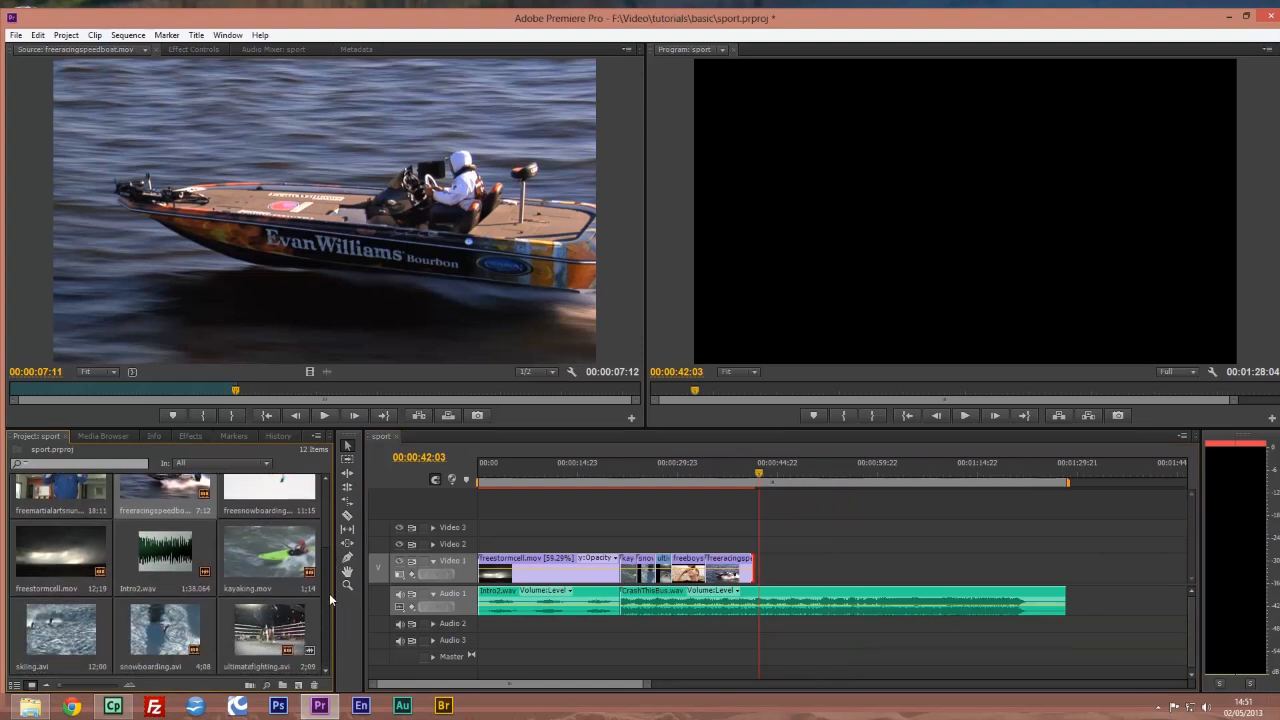
{"action": "left_click", "coordinate": [59, 635]}
{"action": "double_click", "coordinate": [59, 635]}
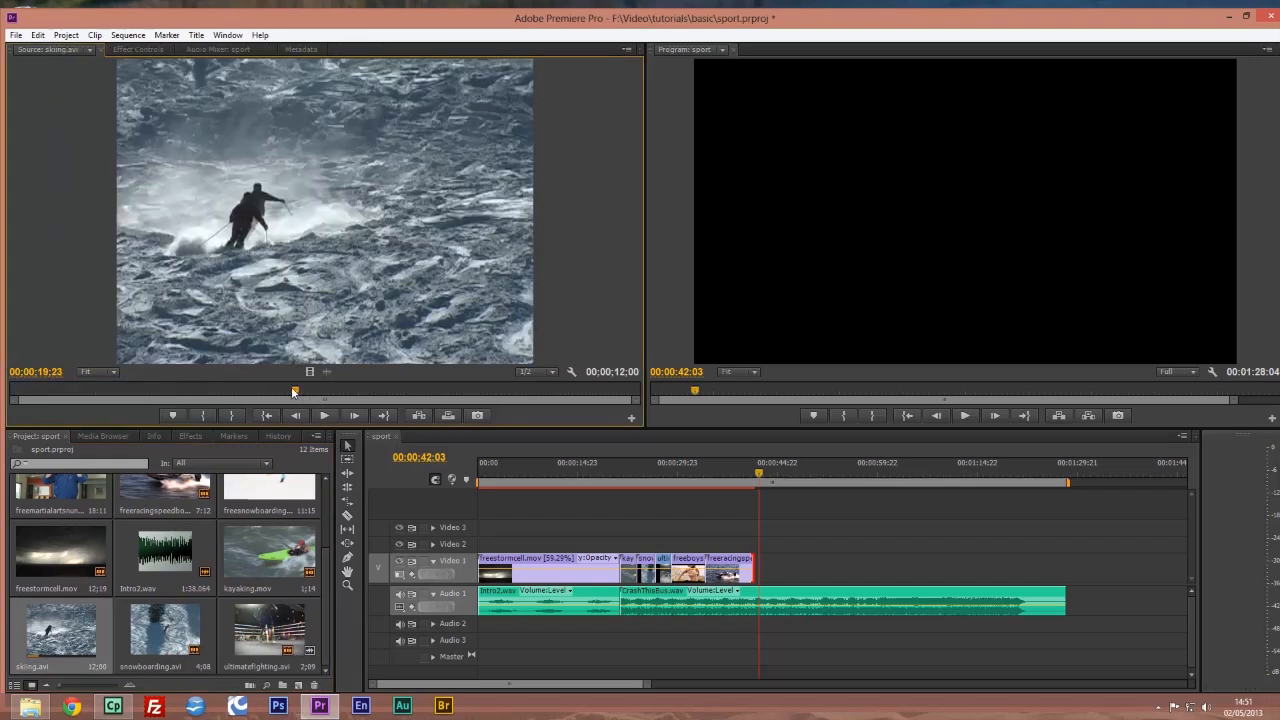
- Listen to the music past the last clip and place only the video of skiing.avi after freeracingspeedboat.mov on Video 1
{"action": "left_click", "coordinate": [846, 466]}
{"action": "key", "text": "space"}
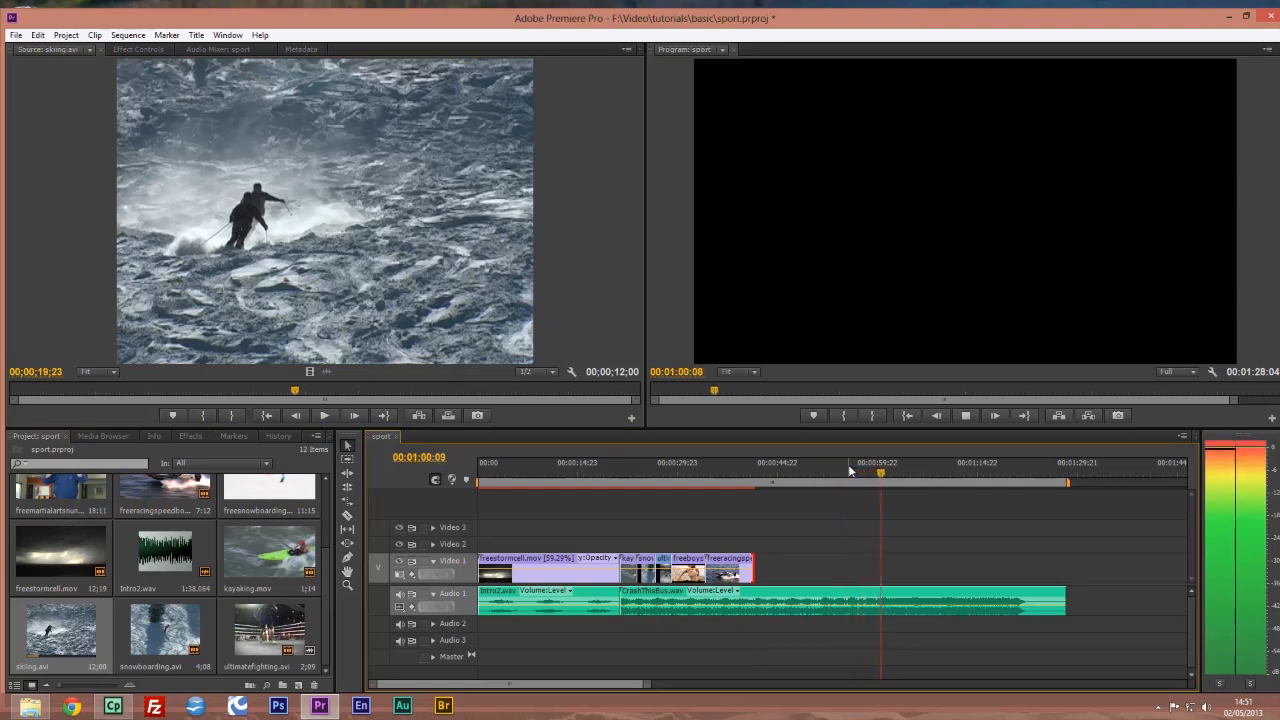
{"action": "key", "text": "space"}
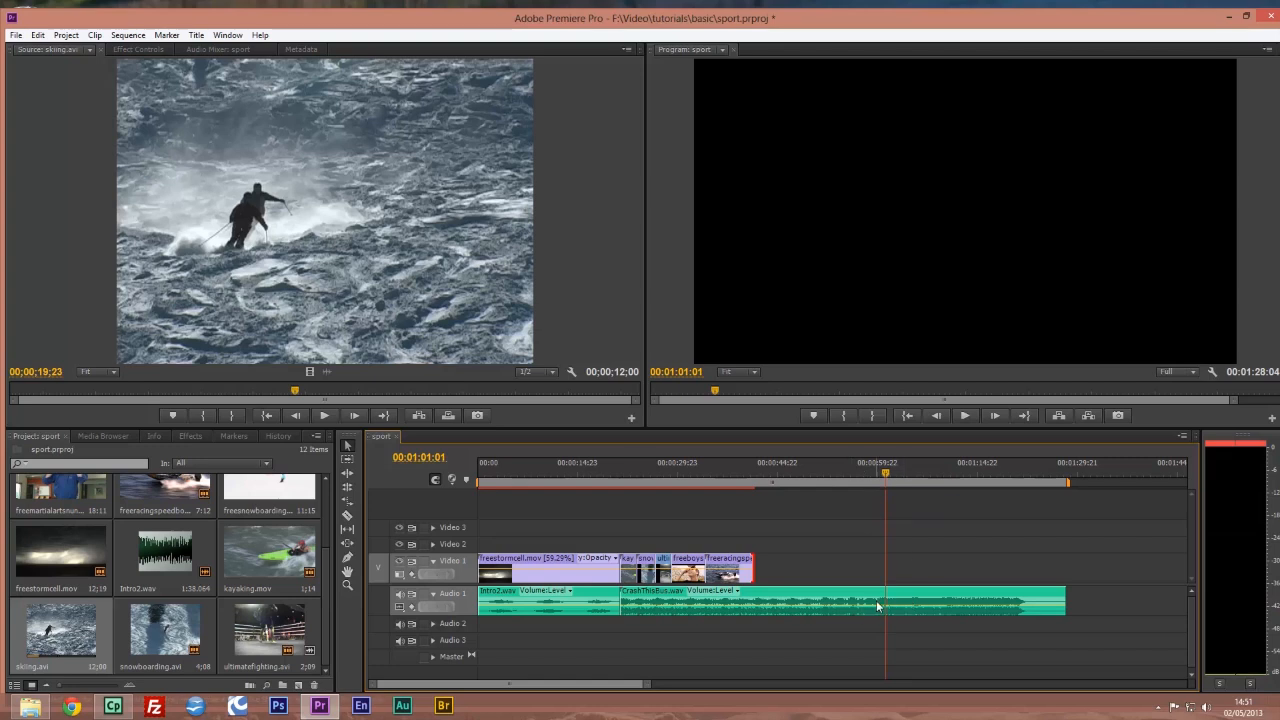
{"action": "left_click_drag", "start_coordinate": [310, 371], "coordinate": [824, 575]}
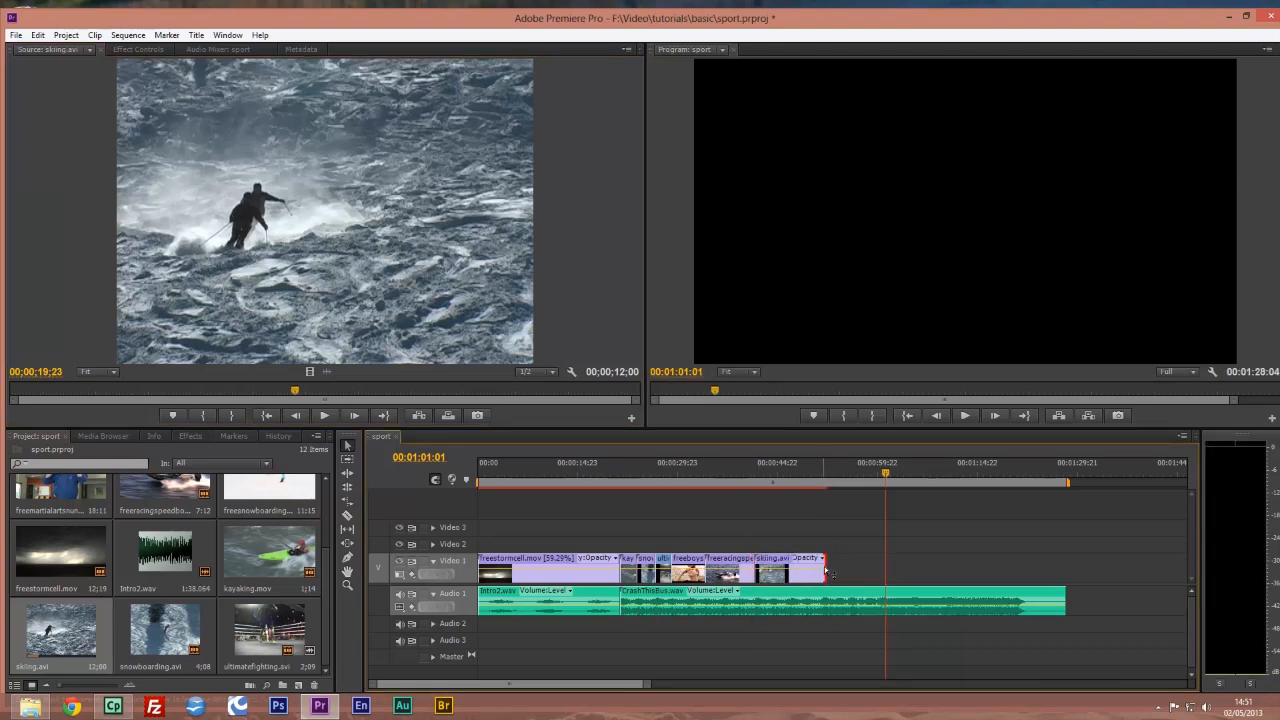
- Play back the end of skiing.avi to find the beat, trim the clip's end to about 00:00:51:15, and replay it
{"action": "left_click", "coordinate": [821, 472]}
{"action": "key", "text": "="}
{"action": "key", "text": "="}
{"action": "key", "text": "="}
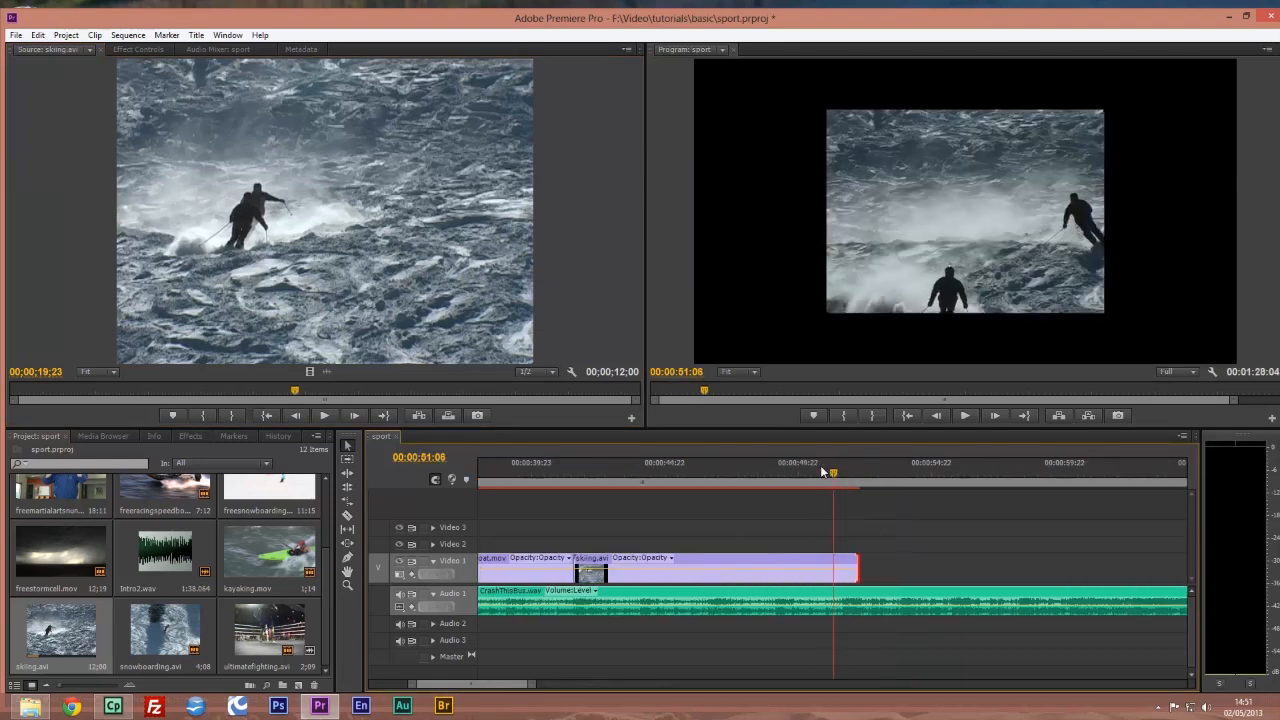
{"action": "left_click", "coordinate": [812, 470]}
{"action": "key", "text": "space"}
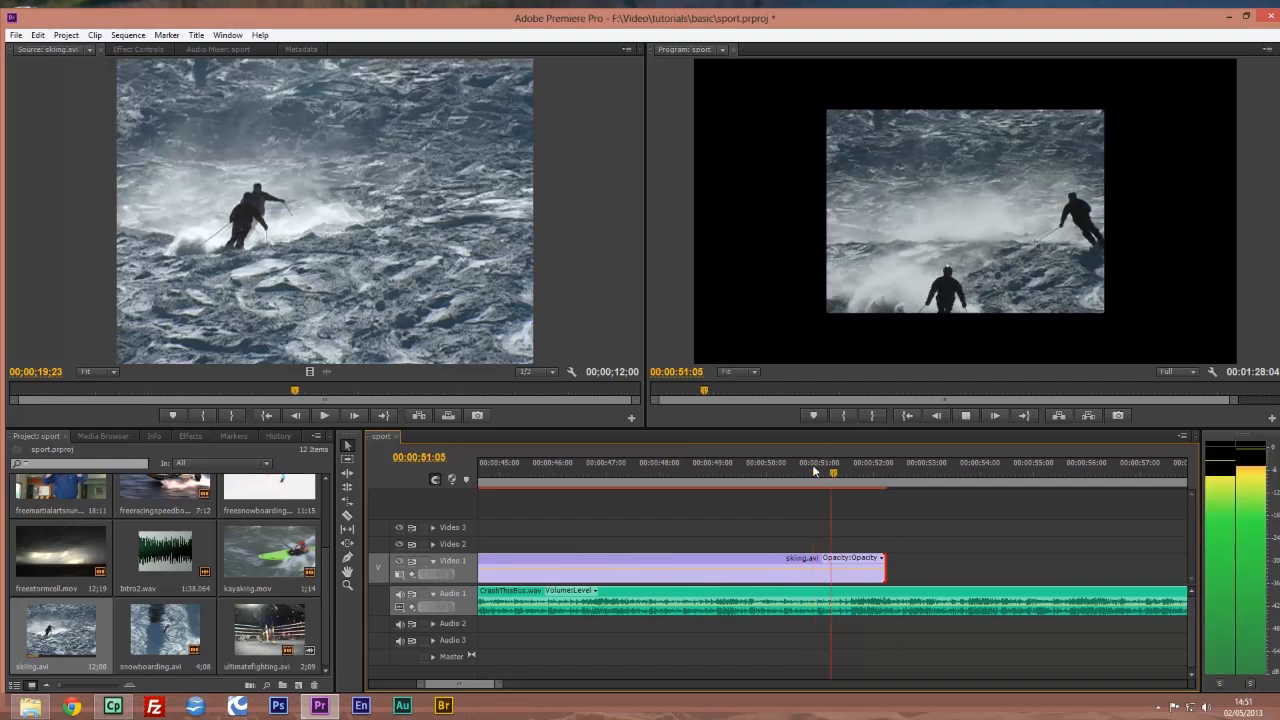
{"action": "key", "text": "space"}
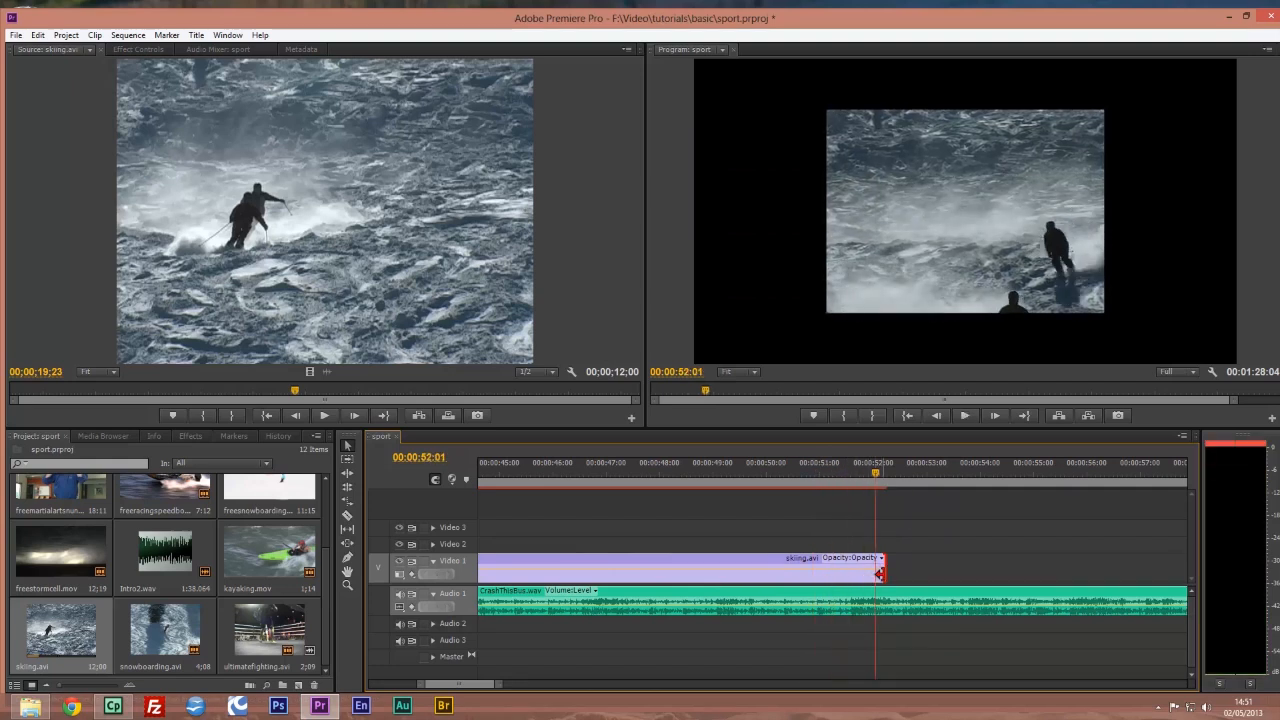
{"action": "left_click_drag", "start_coordinate": [871, 574], "coordinate": [847, 574]}
{"action": "left_click", "coordinate": [816, 470]}
{"action": "key", "text": "space"}
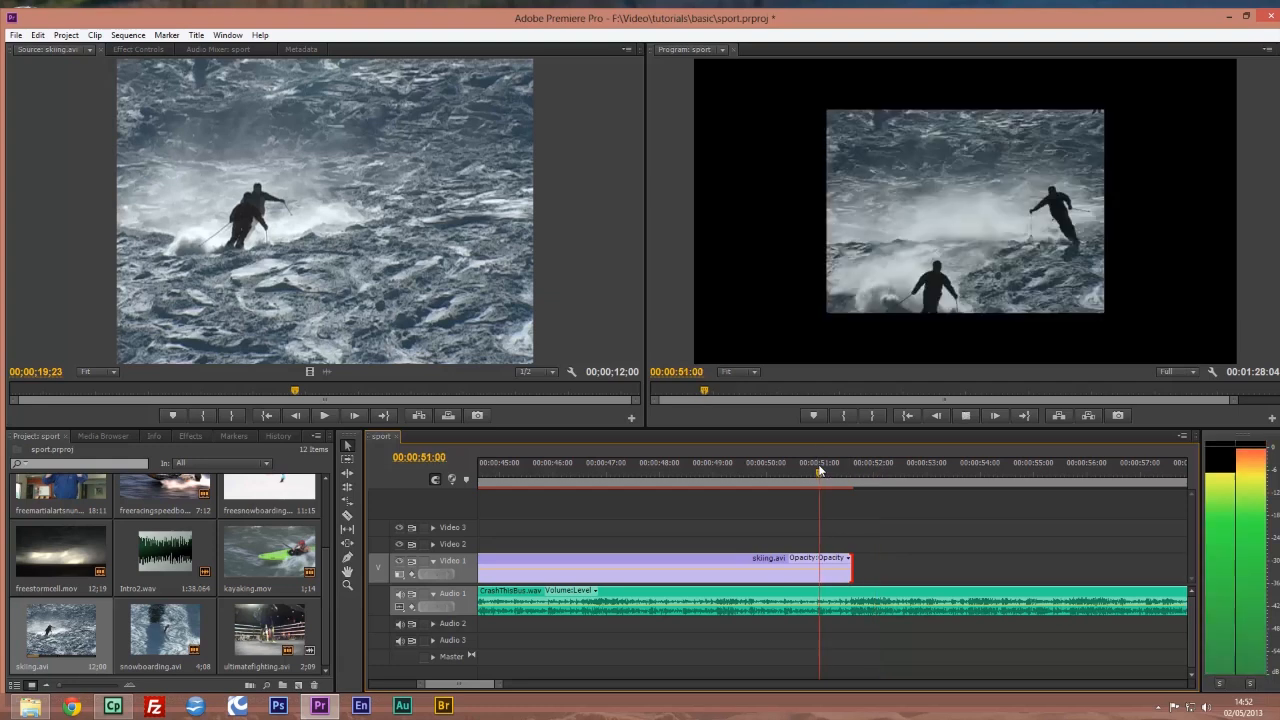
{"action": "key", "text": "space"}
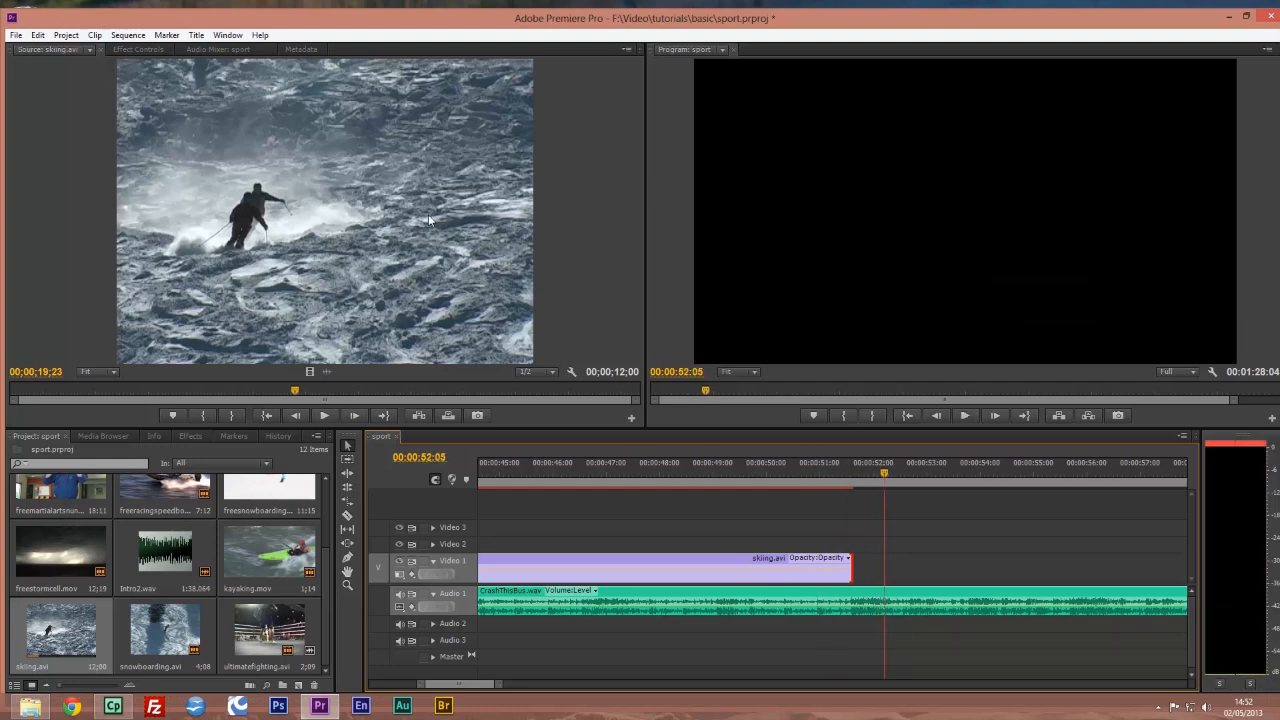
- Set the motion scale of skiing.avi on Video 1 to 349, using the frame at 00:00:49:00 as preview
{"action": "left_click", "coordinate": [787, 576]}
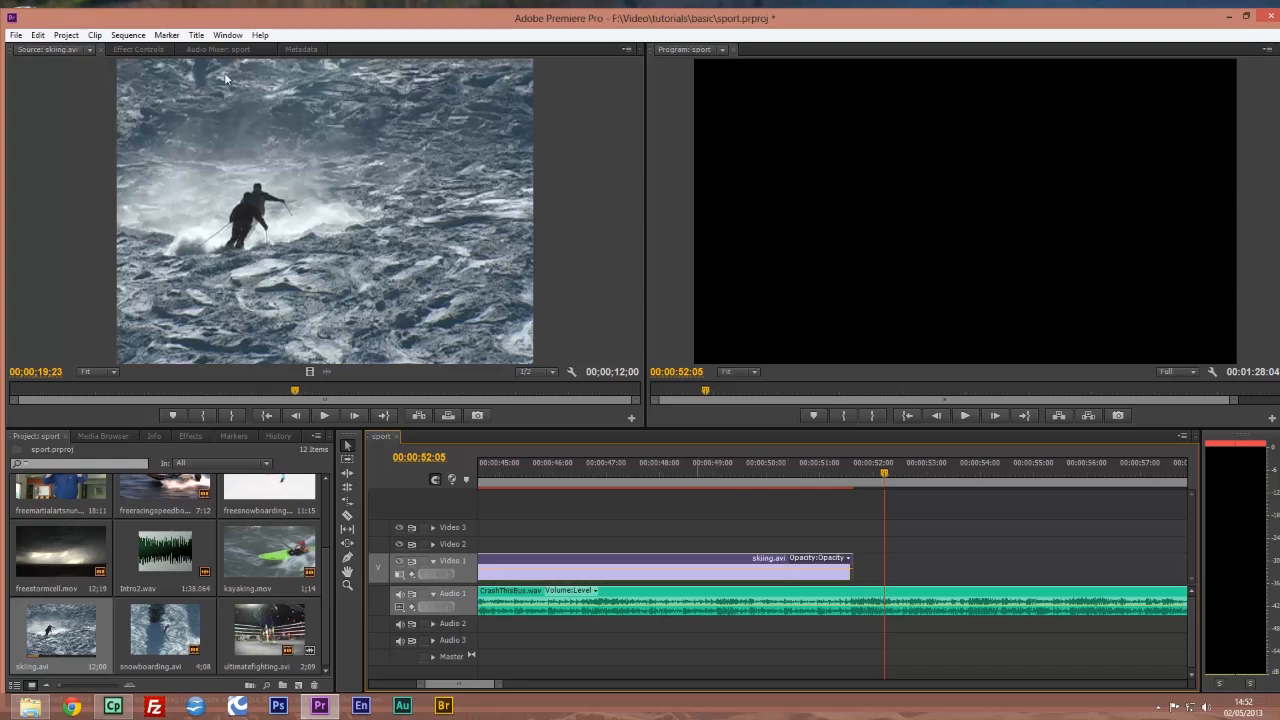
{"action": "left_click", "coordinate": [125, 49]}
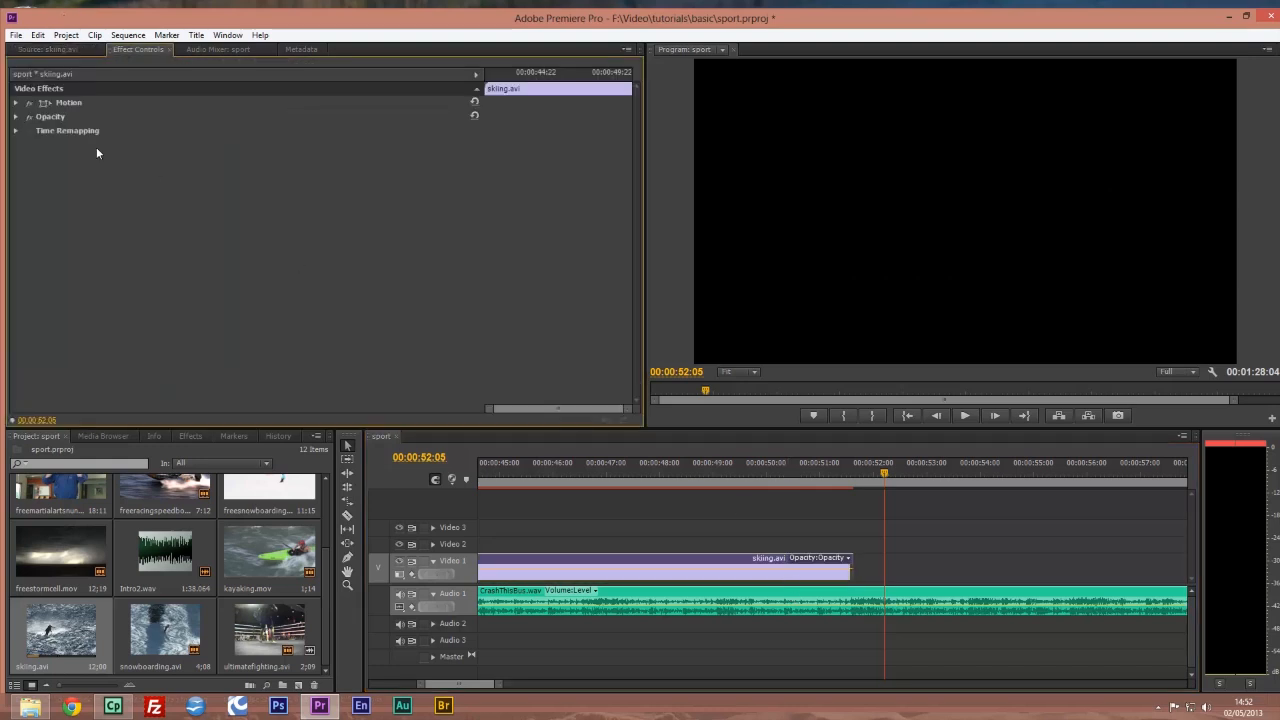
{"action": "left_click", "coordinate": [16, 103]}
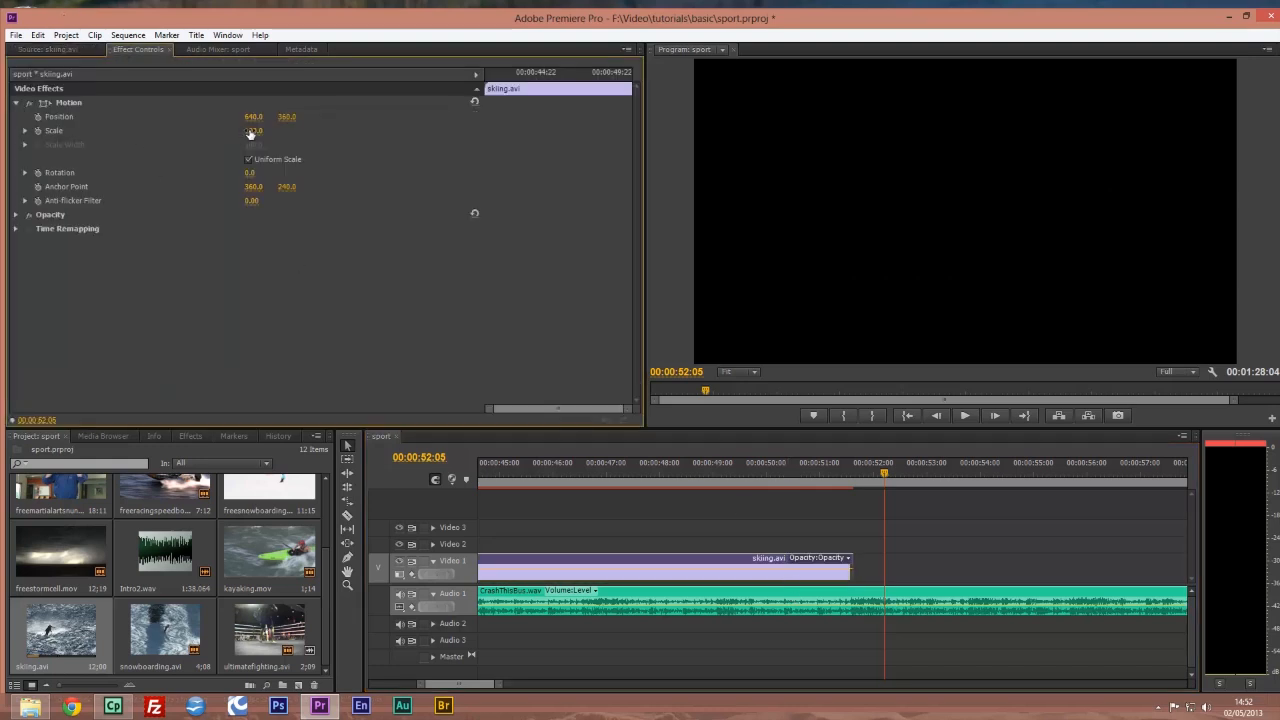
{"action": "left_click", "coordinate": [711, 464]}
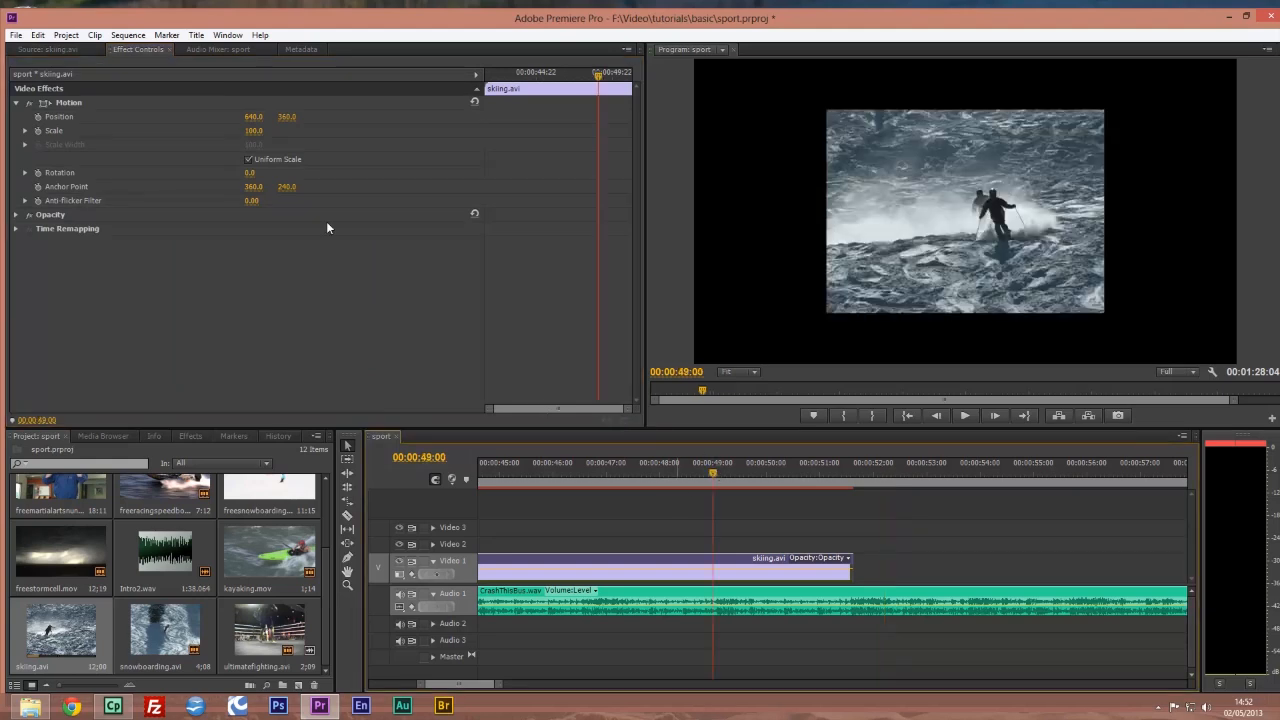
{"action": "mouse_move", "coordinate": [252, 137]}
{"action": "left_mouse_down"}
{"action": "mouse_move", "coordinate": [585, 137]}
{"action": "mouse_move", "coordinate": [256, 132]}
{"action": "left_mouse_up"}
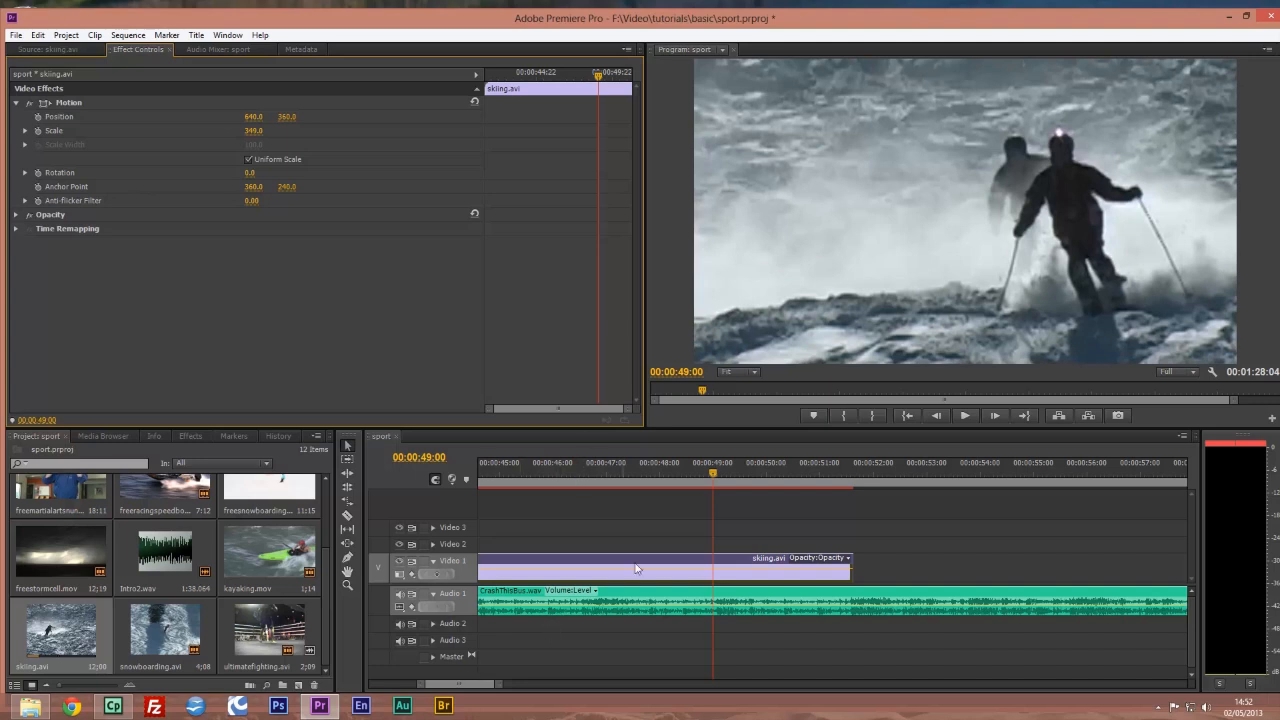
- Load freemartialartsnunchucks.mov in the source monitor and place only its video after skiing.avi on Video 1
{"action": "left_click", "coordinate": [810, 530]}
{"action": "key", "text": "backslash"}
{"action": "key", "text": "equal"}
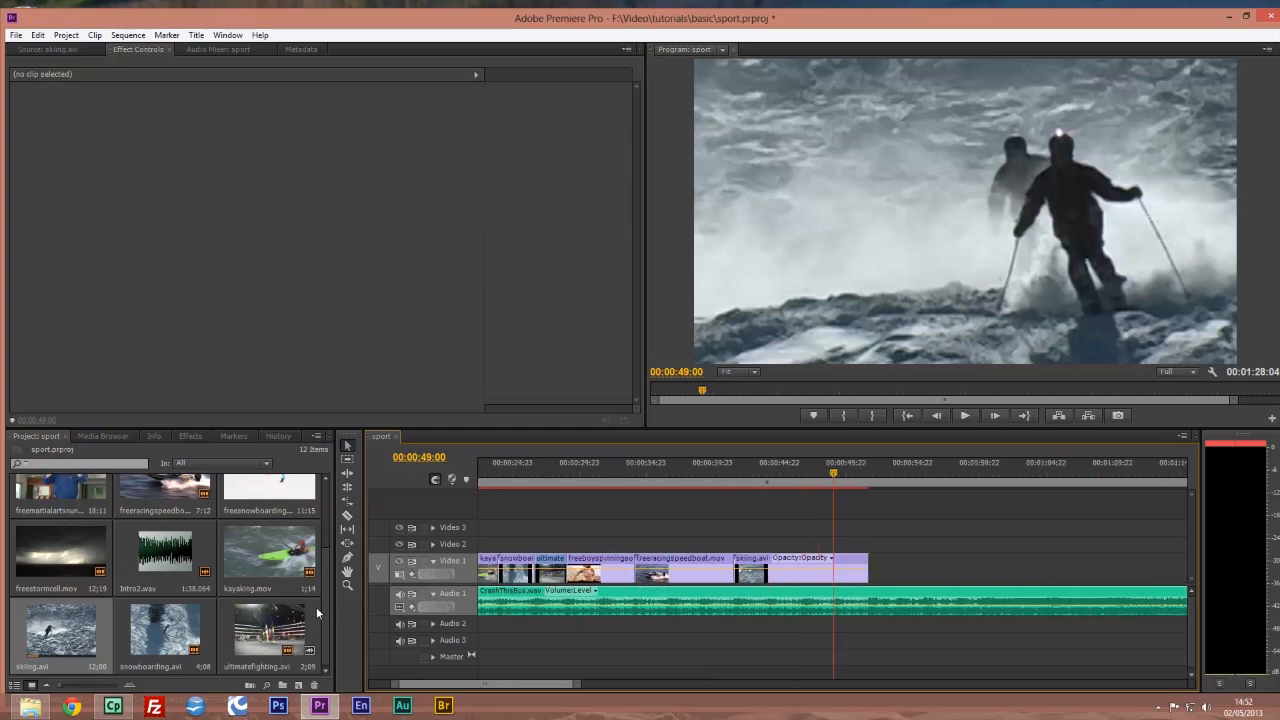
{"action": "left_click_drag", "start_coordinate": [321, 614], "coordinate": [325, 574]}
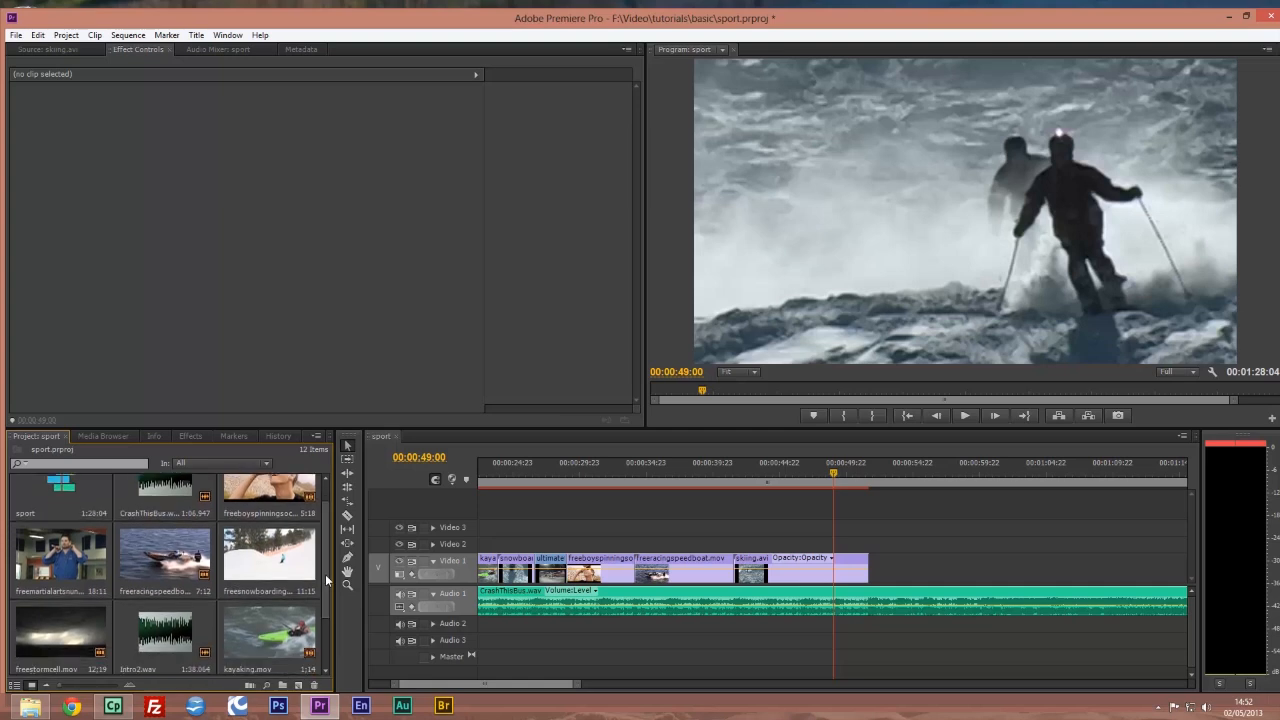
{"action": "double_click", "coordinate": [67, 560]}
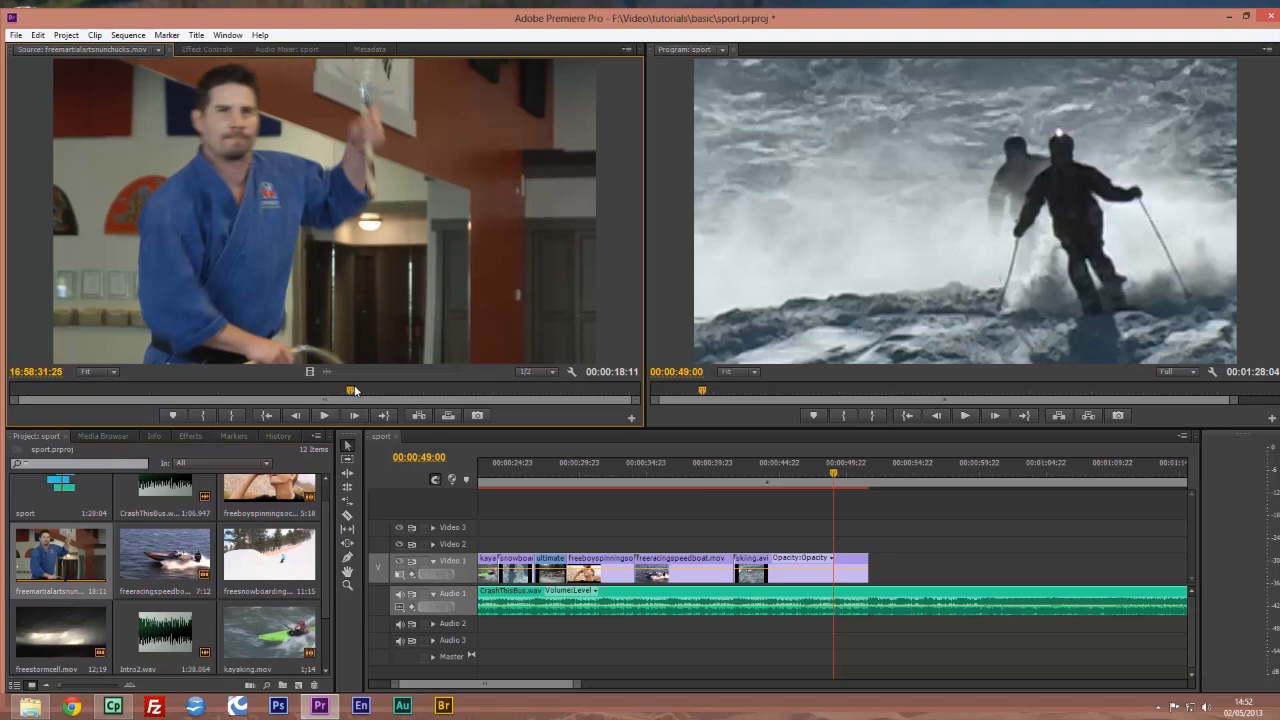
{"action": "left_click_drag", "start_coordinate": [350, 391], "coordinate": [638, 396]}
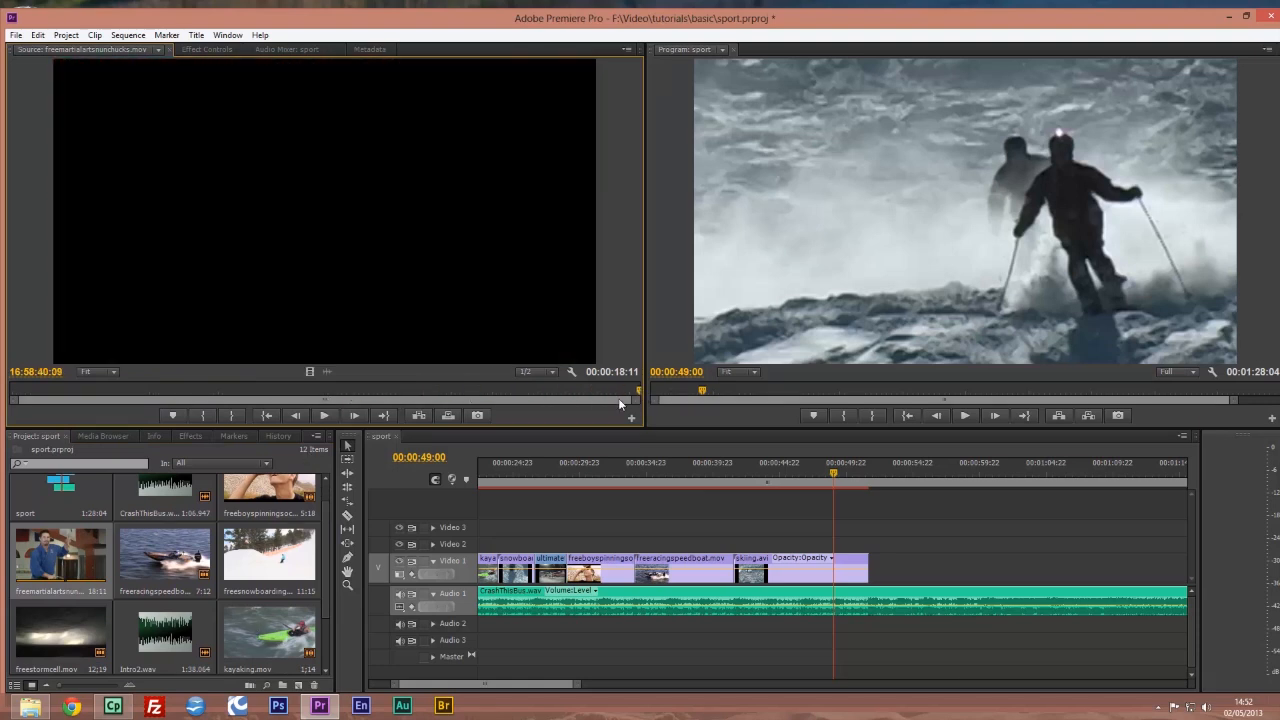
{"action": "left_click_drag", "start_coordinate": [311, 371], "coordinate": [879, 564]}
{"action": "left_click_drag", "start_coordinate": [552, 688], "coordinate": [588, 686]}
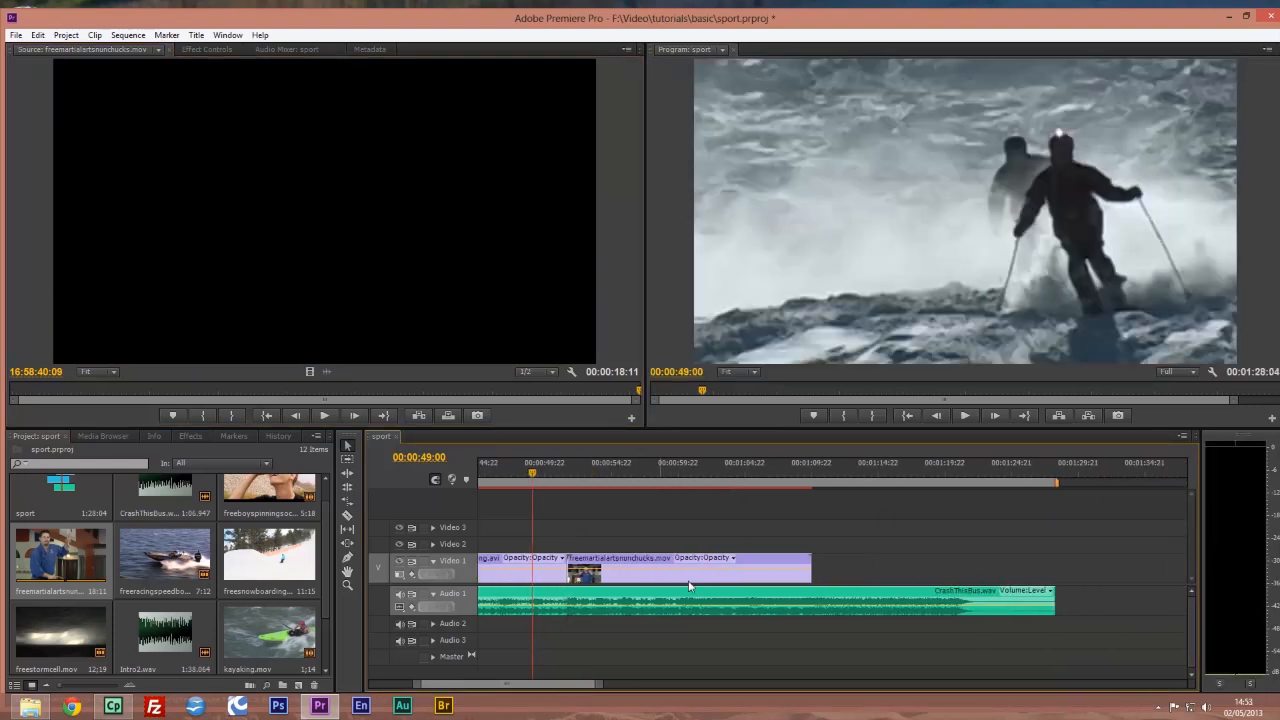
- Locate the music change near 00:01:20, Rate Stretch freemartialartsnunchucks.mov to end at 00:01:20:15, and play back part of the slowed clip
{"action": "left_click", "coordinate": [955, 474]}
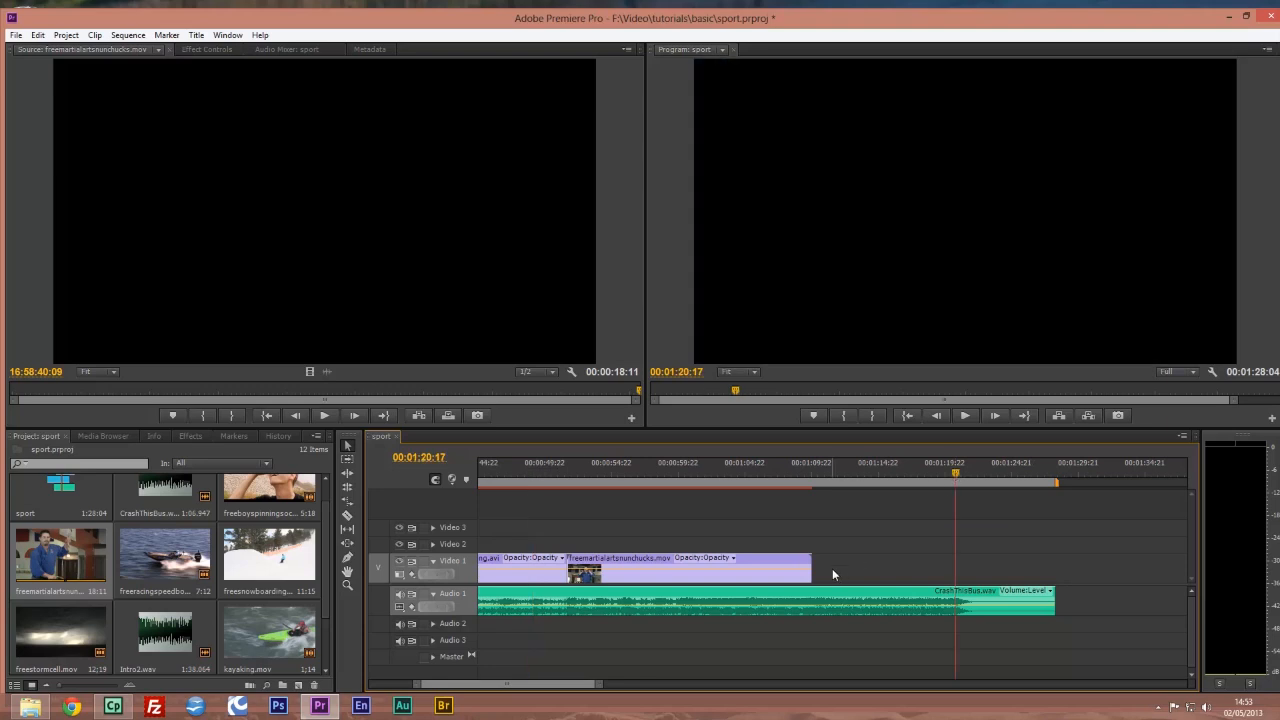
{"action": "key", "text": "space"}
{"action": "key", "text": "space"}
{"action": "key", "text": "Left"}
{"action": "key", "text": "Left"}
{"action": "key", "text": "Left"}
{"action": "key", "text": "Left"}
{"action": "key", "text": "Left"}
{"action": "key", "text": "Left"}
{"action": "key", "text": "Left"}
{"action": "key", "text": "Left"}
{"action": "key", "text": "Left"}
{"action": "key", "text": "Left"}
{"action": "key", "text": "Left"}
{"action": "key", "text": "Left"}
{"action": "key", "text": "Left"}
{"action": "key", "text": "Left"}
{"action": "left_click", "coordinate": [348, 501]}
{"action": "left_click", "coordinate": [808, 571]}
{"action": "left_click_drag", "start_coordinate": [808, 571], "coordinate": [953, 572]}
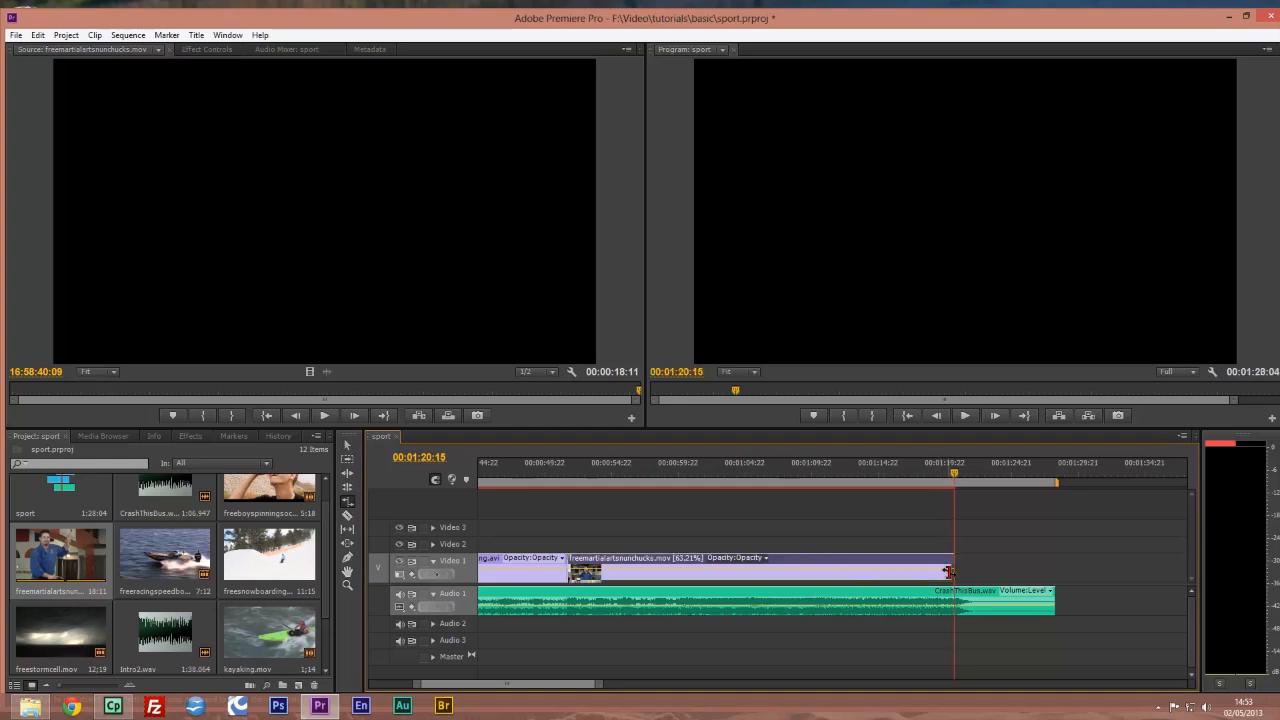
{"action": "left_click", "coordinate": [672, 466]}
{"action": "key", "text": "space"}
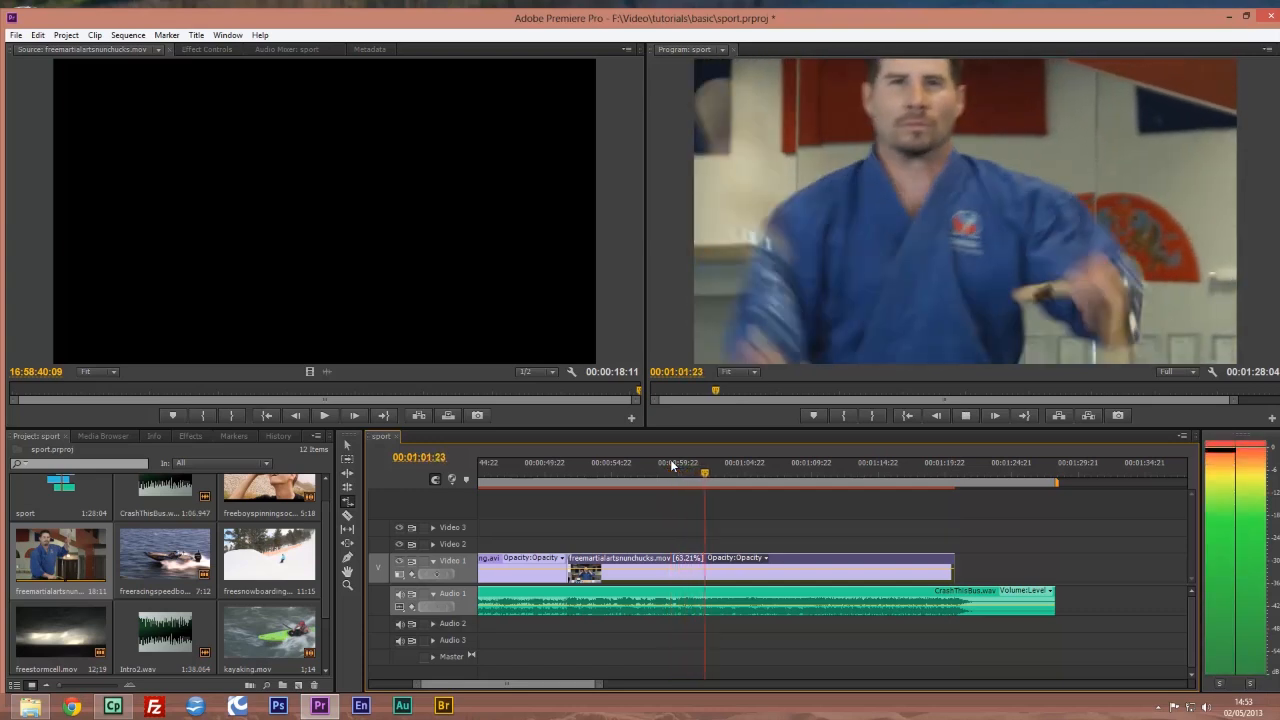
{"action": "key", "text": "space"}
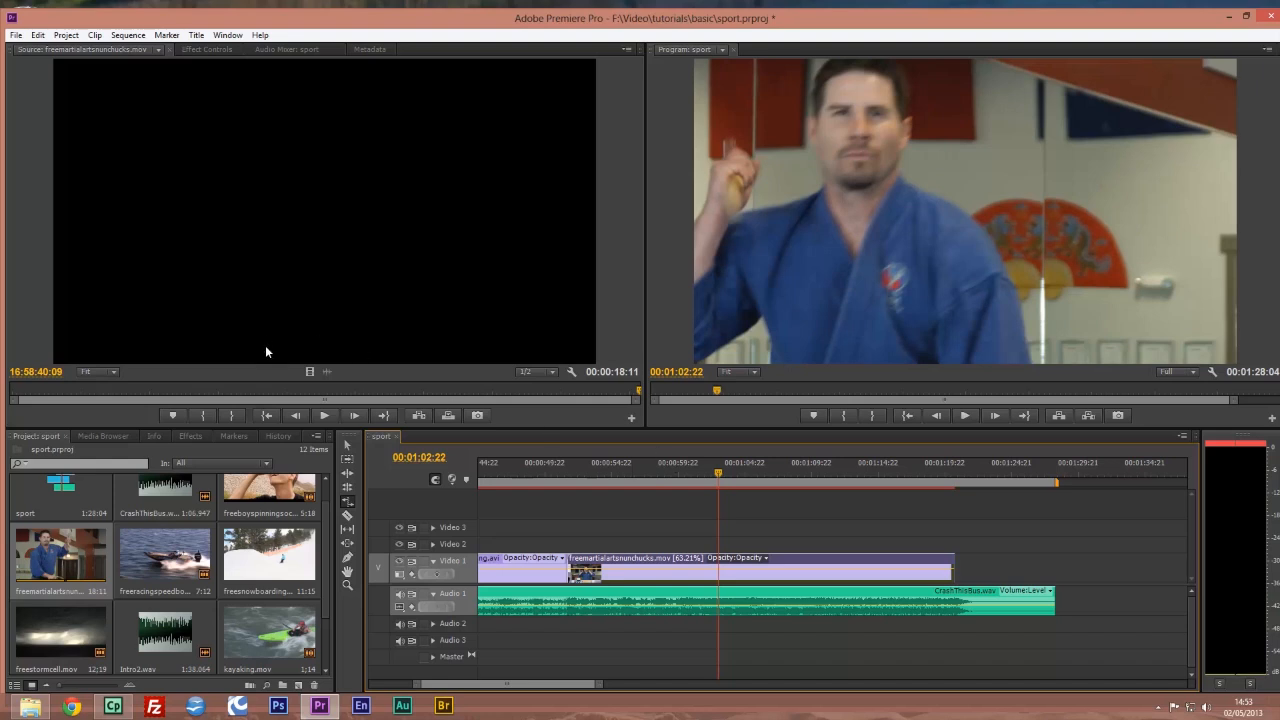
- Load freesnowboardingtrick.mov in the source monitor and mark its in point at 00:00:03:06 and out point at 00:00:05:11
{"action": "mouse_move", "coordinate": [327, 599]}
{"action": "left_mouse_down"}
{"action": "mouse_move", "coordinate": [326, 634]}
{"action": "mouse_move", "coordinate": [323, 596]}
{"action": "left_mouse_up"}
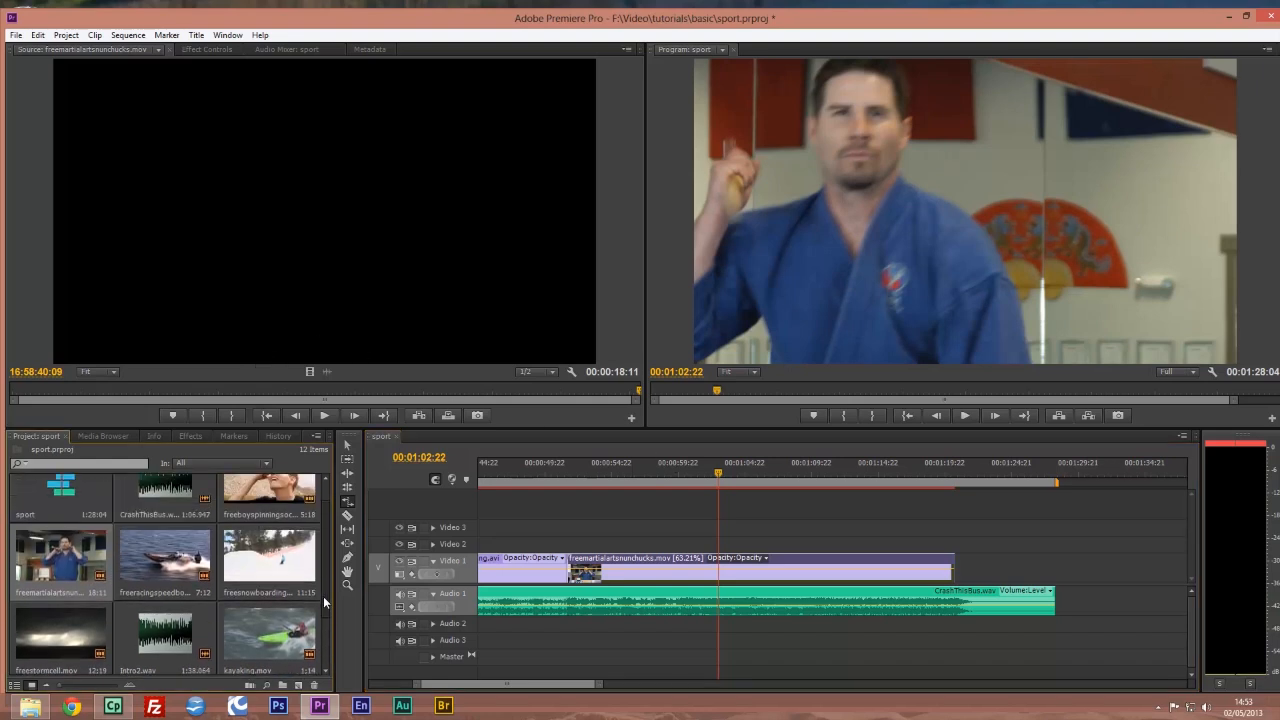
{"action": "double_click", "coordinate": [276, 598]}
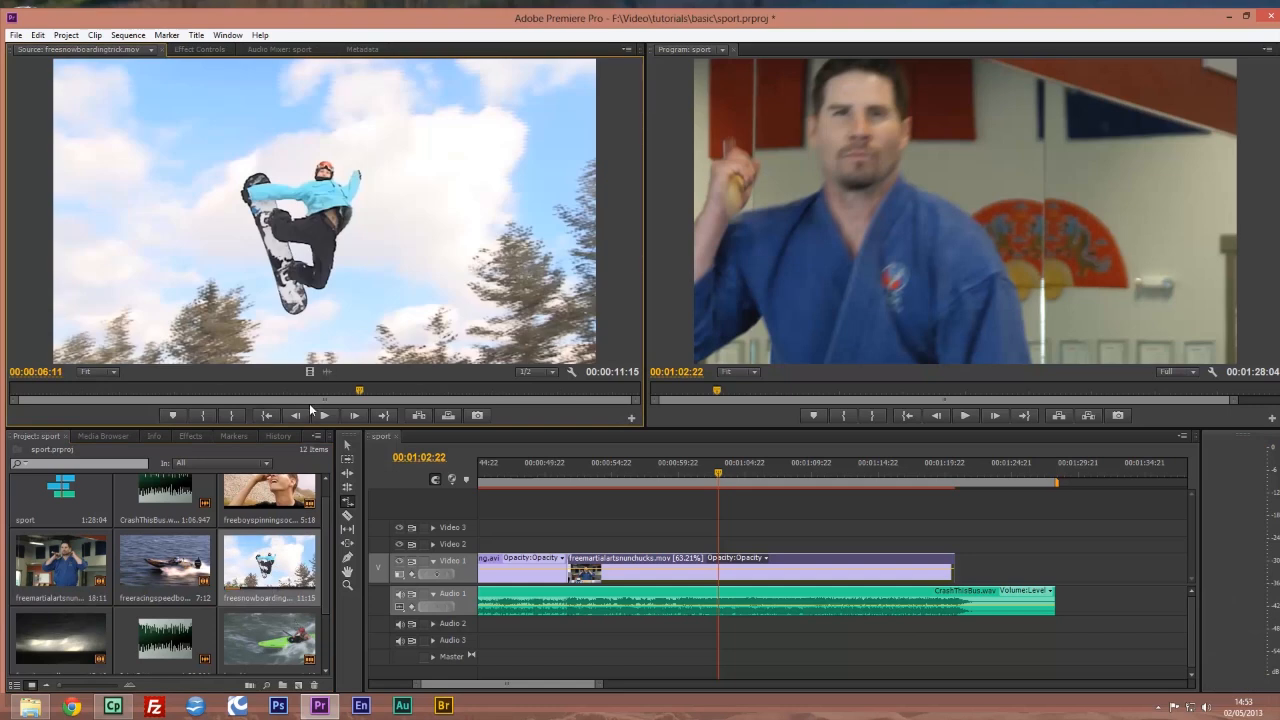
{"action": "left_click_drag", "start_coordinate": [359, 392], "coordinate": [185, 392]}
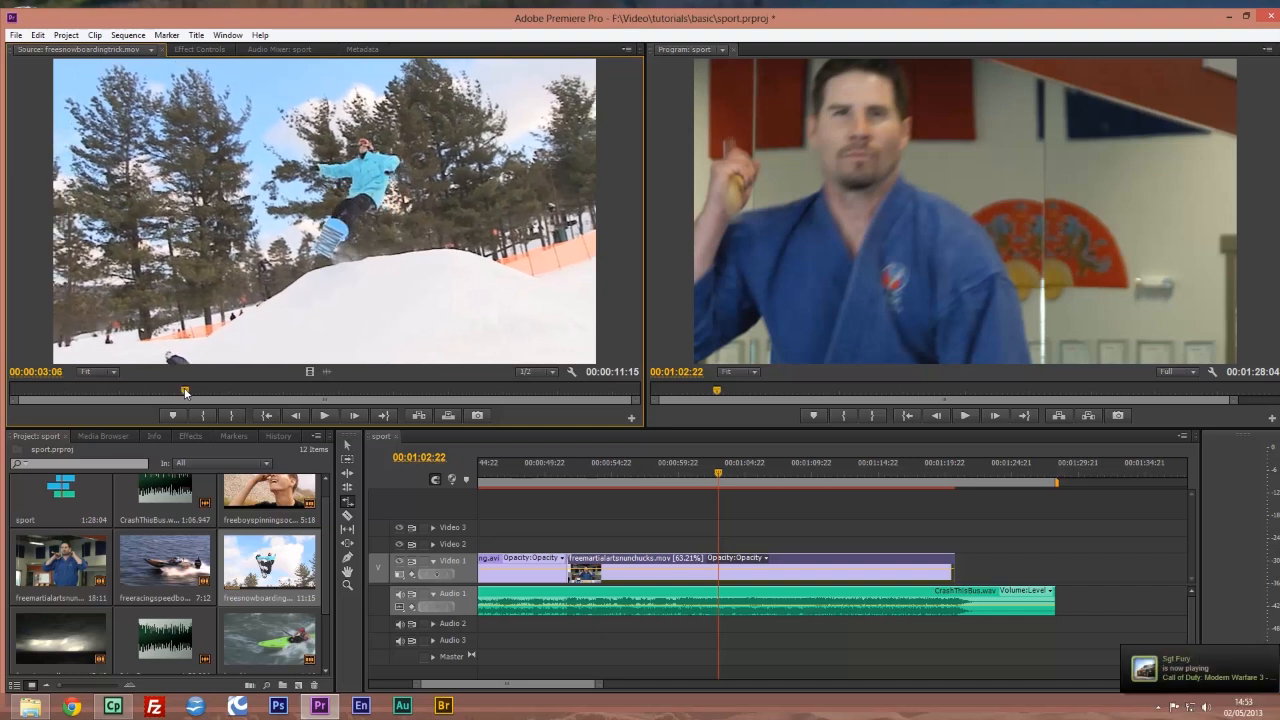
{"action": "left_click", "coordinate": [203, 416]}
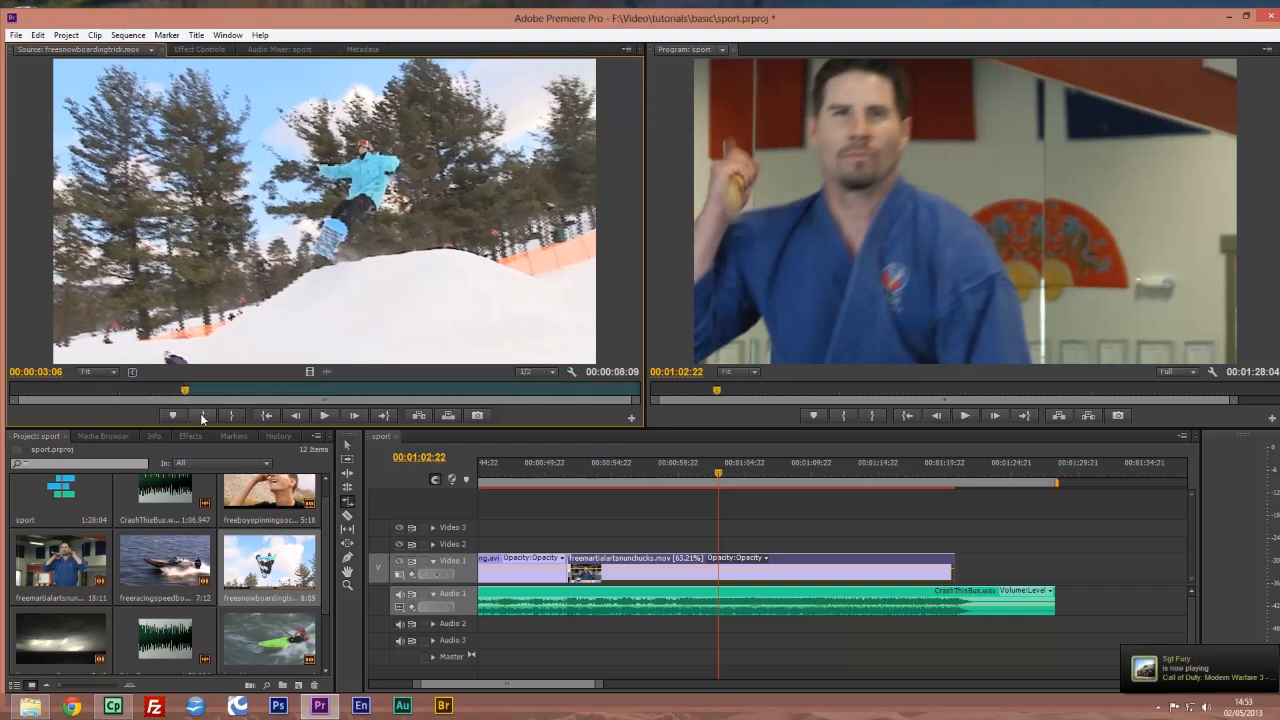
{"action": "left_click_drag", "start_coordinate": [188, 392], "coordinate": [303, 402]}
{"action": "key", "text": "o"}
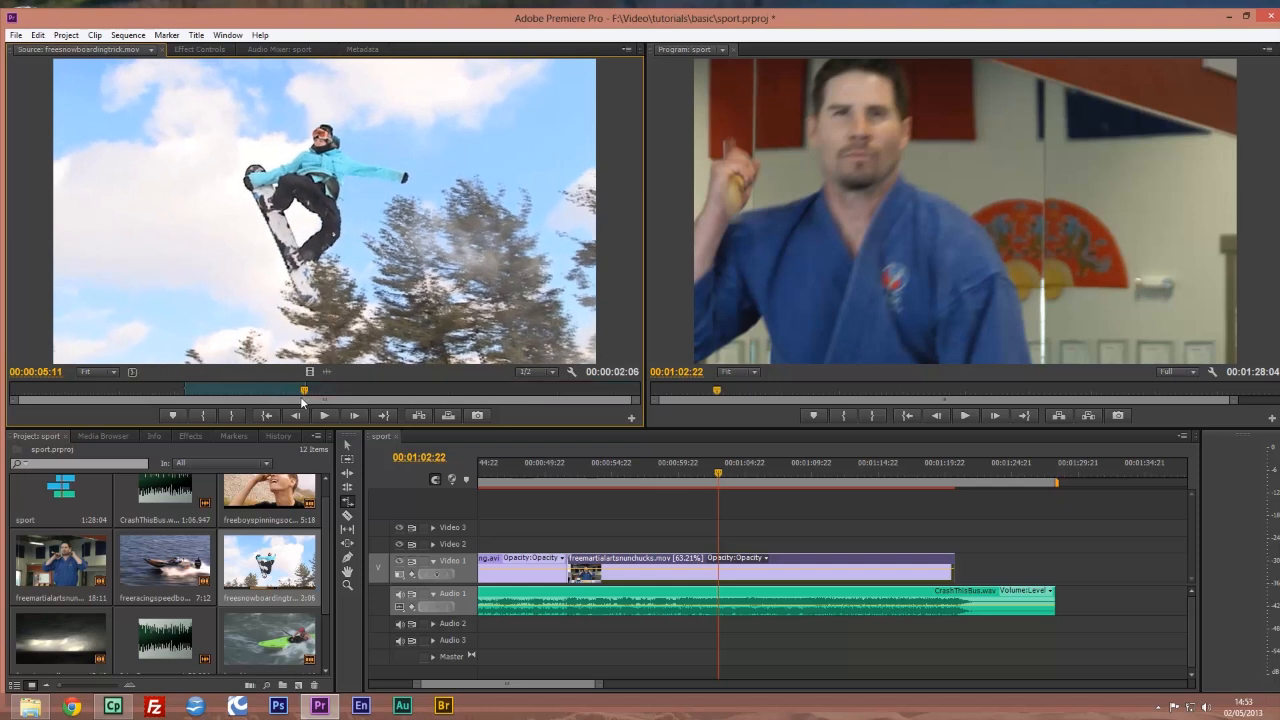
- Place only the video of freesnowboardingtrick.mov after freemartialartsnunchucks.mov on Video 1 and play it back with the music
{"action": "left_click_drag", "start_coordinate": [646, 416], "coordinate": [965, 570]}
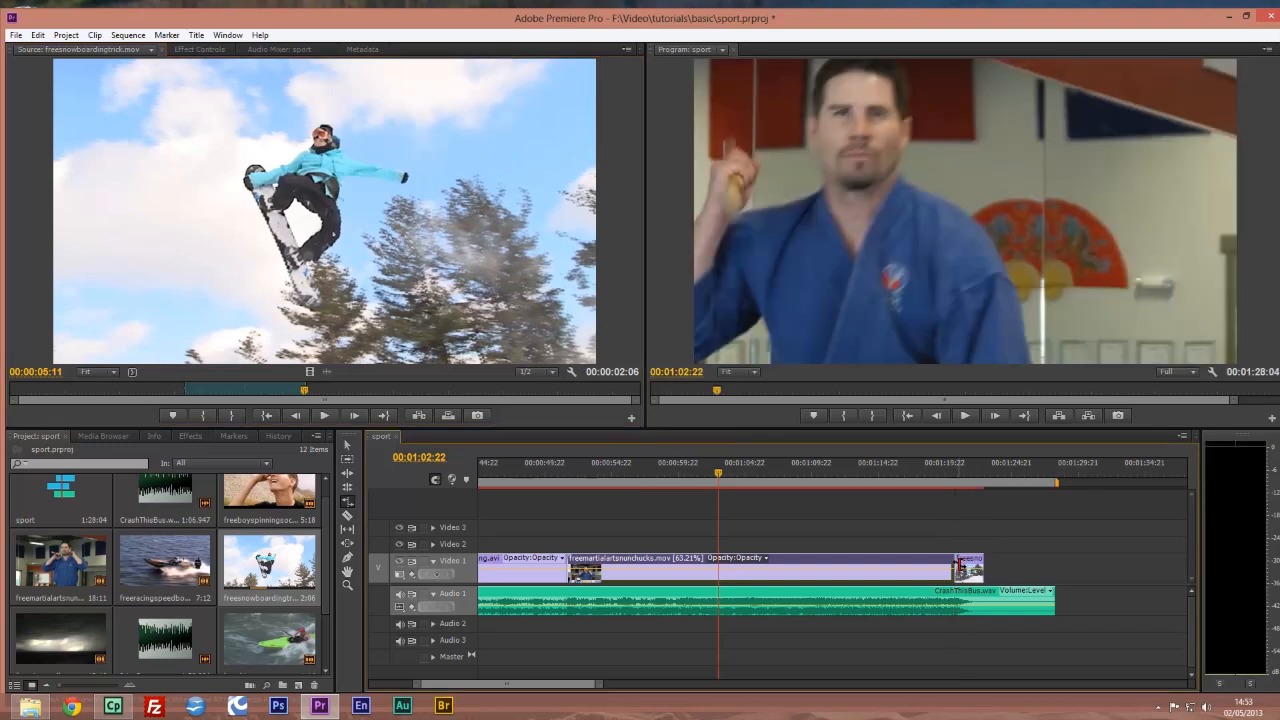
{"action": "left_click", "coordinate": [955, 474]}
{"action": "key", "text": "space"}
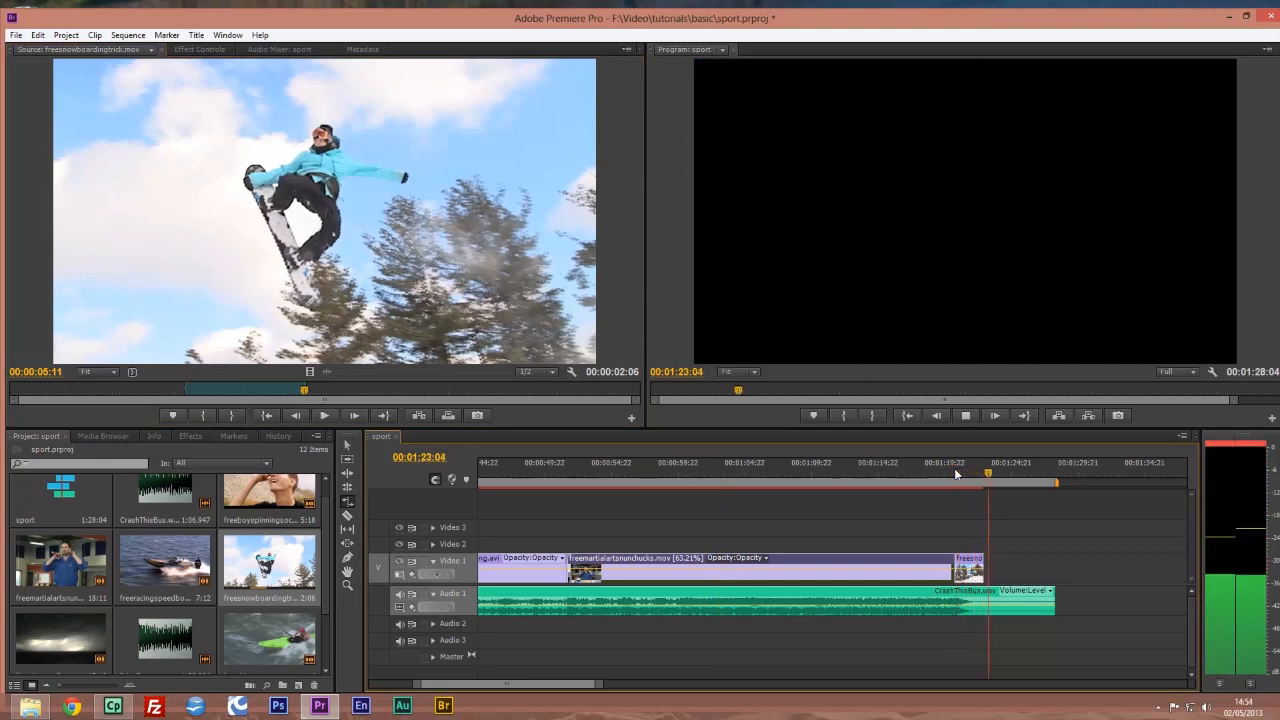
{"action": "key", "text": "space"}
- Extend the end of freesnowboardingtrick.mov to 00:01:23:08 and trim the end of CrashThisBus.wav to the same point
{"action": "key", "text": "Left"}
{"action": "key", "text": "Left"}
{"action": "key", "text": "Left"}
{"action": "key", "text": "Left"}
{"action": "key", "text": "Left"}
{"action": "key", "text": "Left"}
{"action": "key", "text": "Left"}
{"action": "key", "text": "Left"}
{"action": "key", "text": "Left"}
{"action": "key", "text": "Left"}
{"action": "key", "text": "Left"}
{"action": "key", "text": "Left"}
{"action": "key", "text": "Left"}
{"action": "key", "text": "Left"}
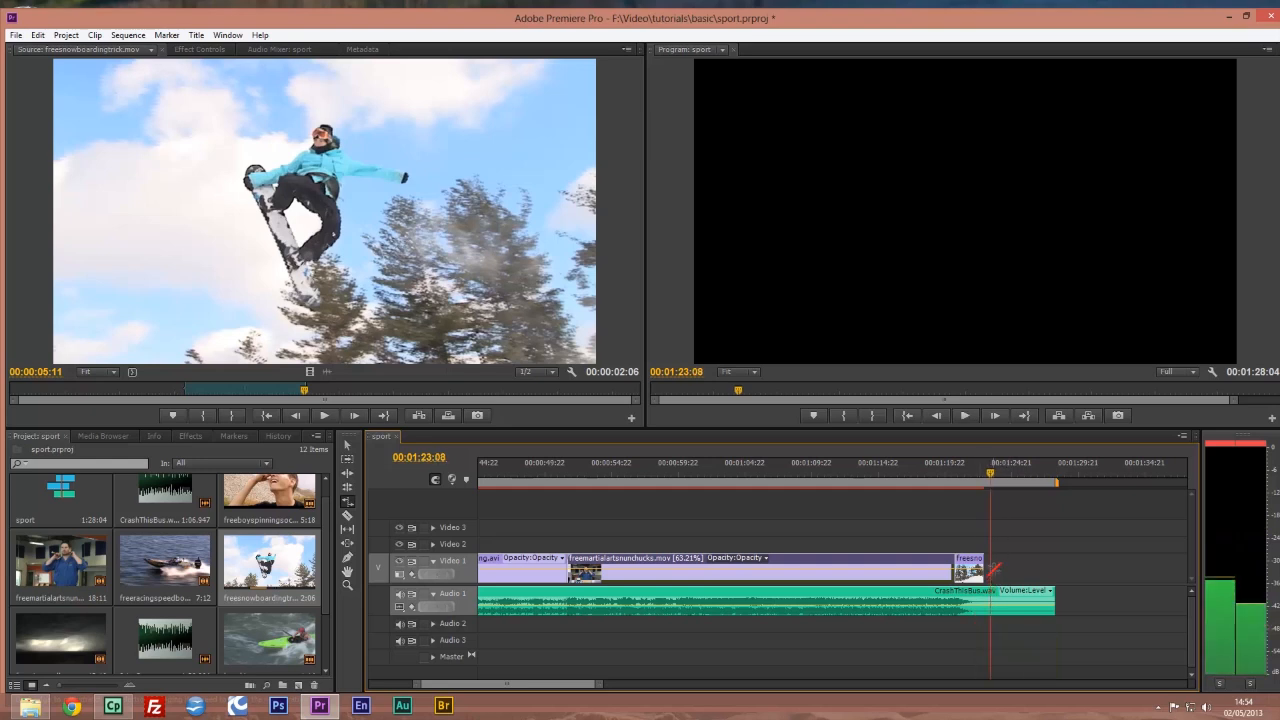
{"action": "left_click", "coordinate": [347, 445]}
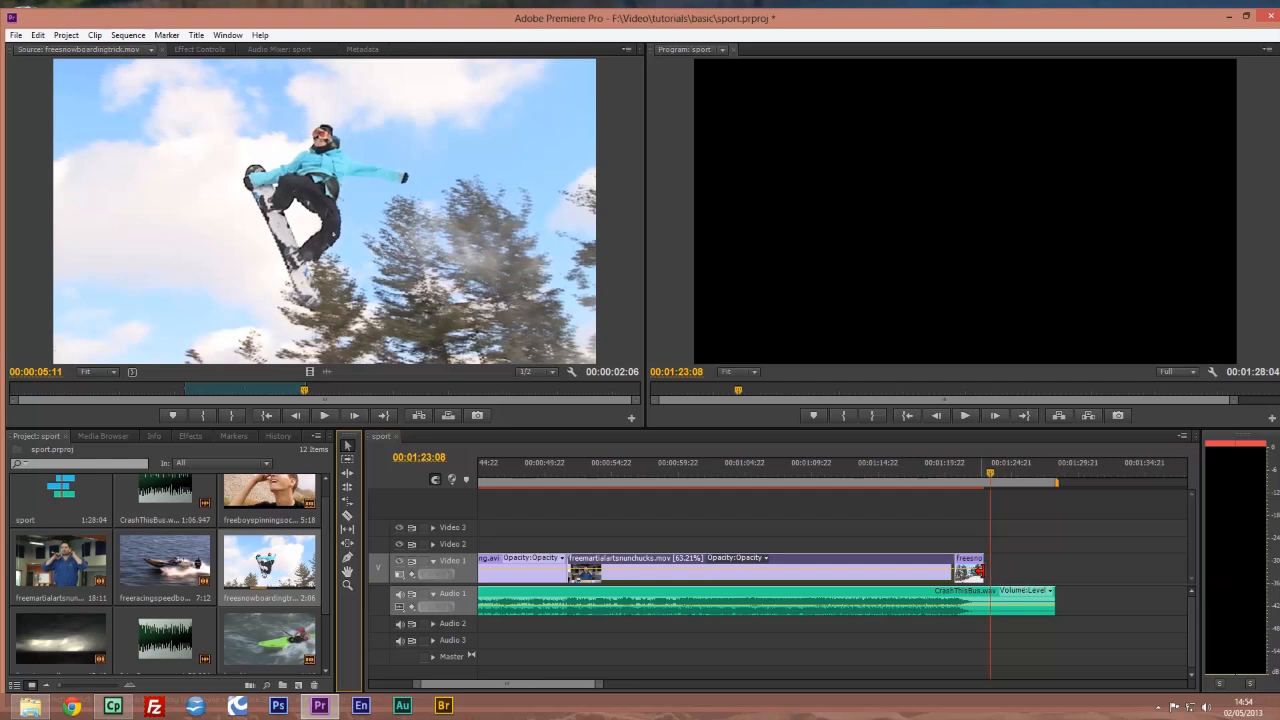
{"action": "left_click_drag", "start_coordinate": [980, 571], "coordinate": [995, 571]}
{"action": "left_click_drag", "start_coordinate": [1054, 600], "coordinate": [989, 601]}
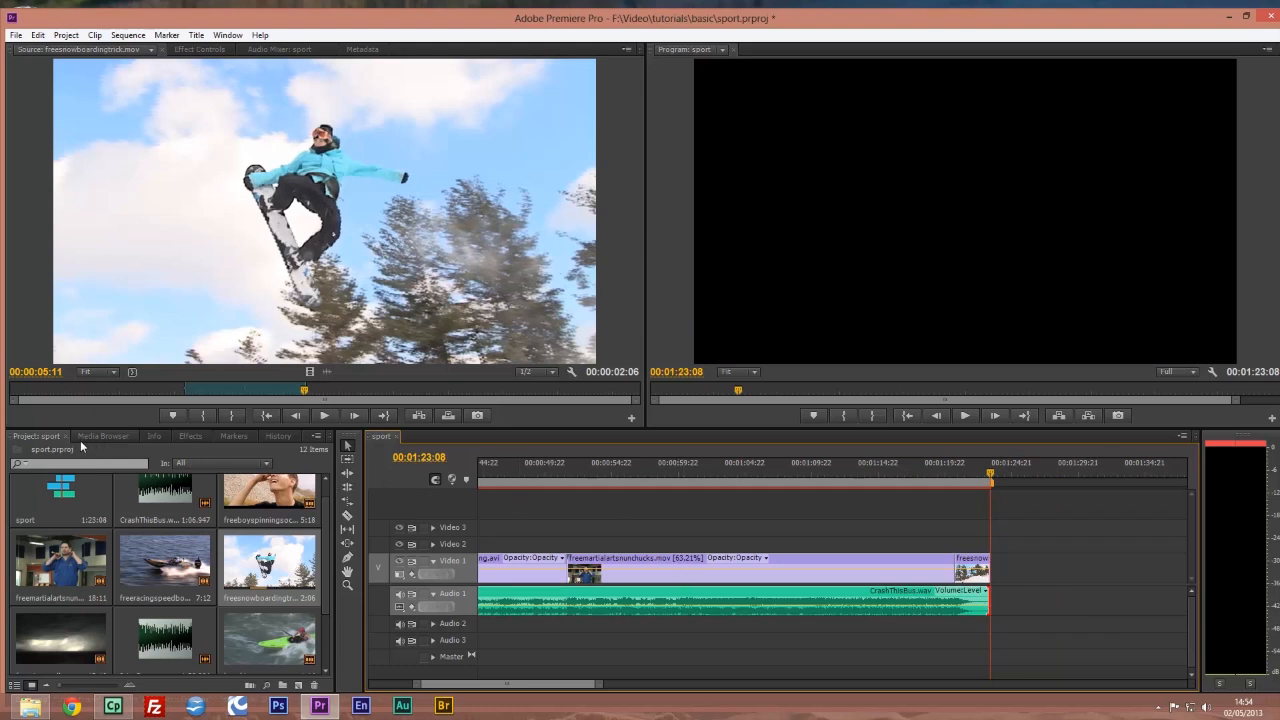
- Apply an Exponential Fade audio transition to the end of CrashThisBus.wav and to the start of Intro2.wav on Audio 1
{"action": "left_click", "coordinate": [190, 437]}
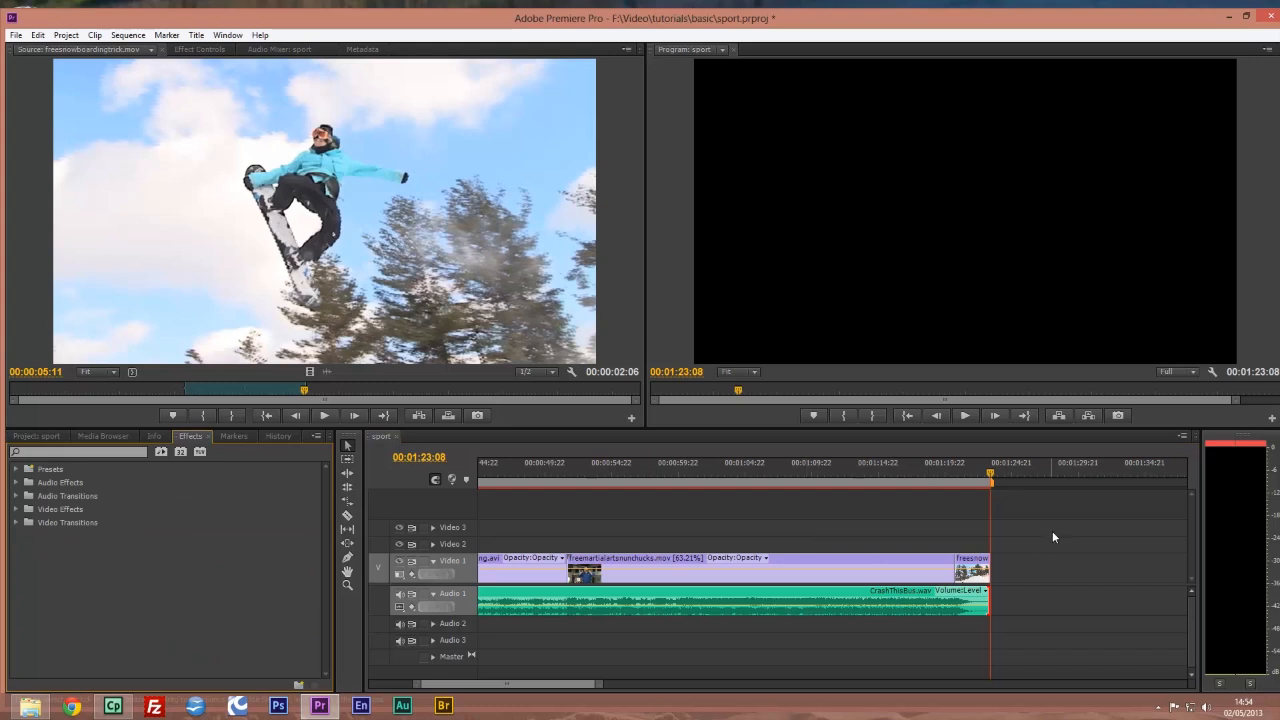
{"action": "left_click", "coordinate": [977, 460]}
{"action": "key", "text": "equal"}
{"action": "key", "text": "equal"}
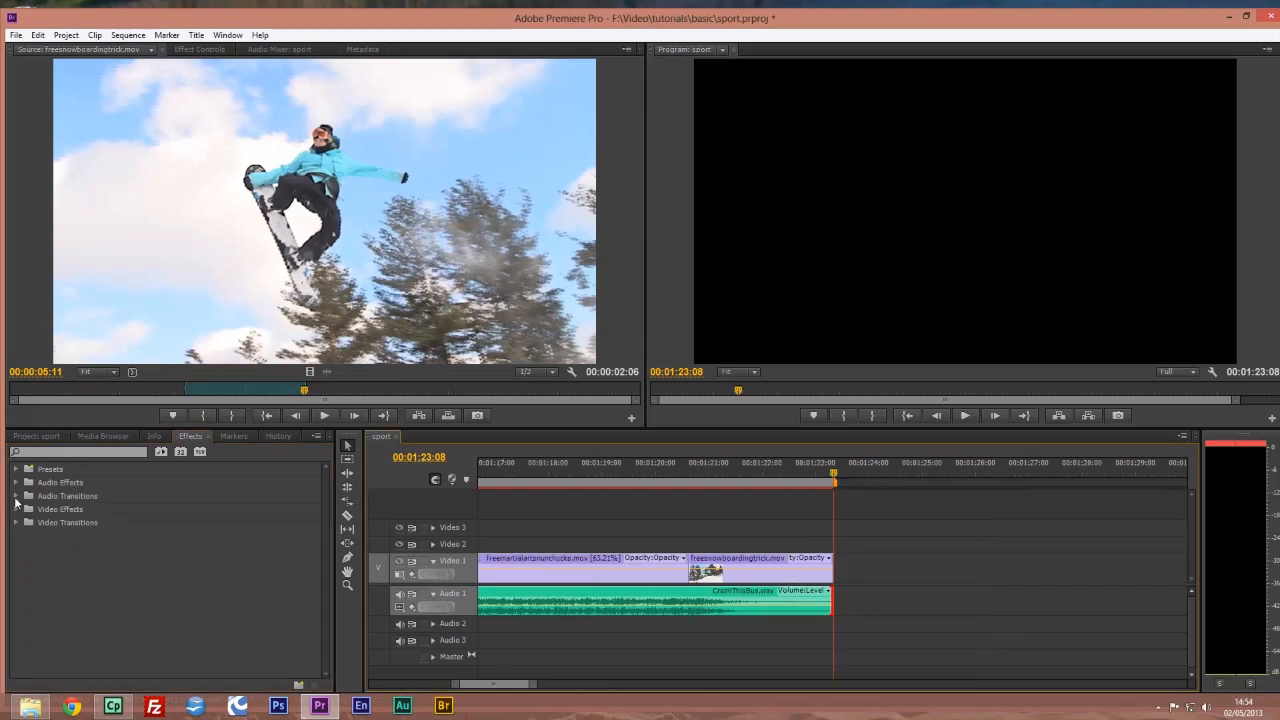
{"action": "left_click", "coordinate": [15, 495]}
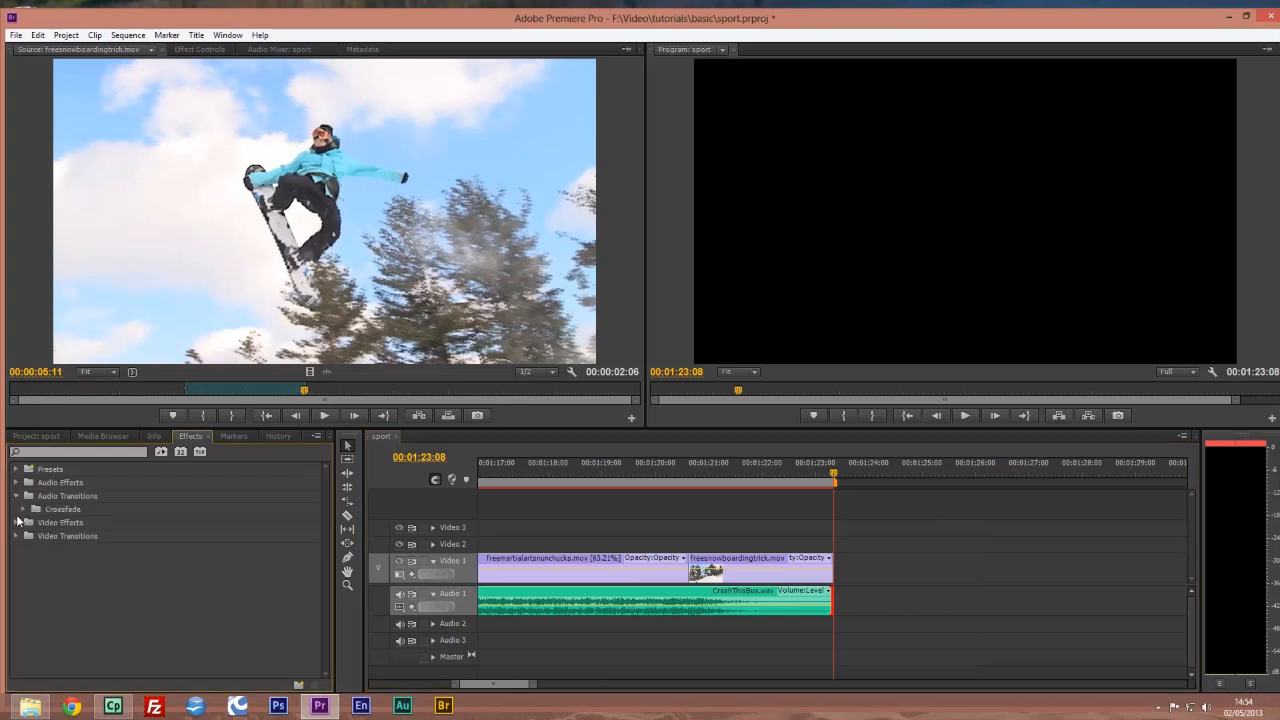
{"action": "left_click", "coordinate": [22, 510]}
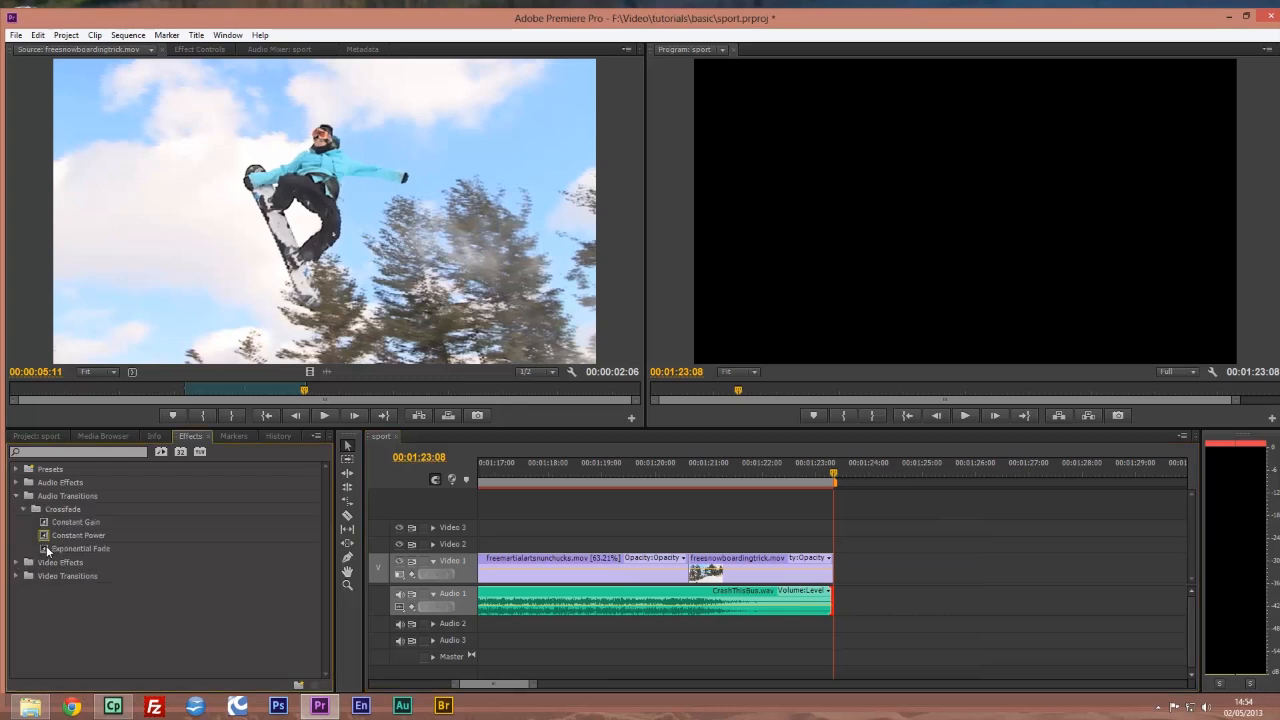
{"action": "left_click_drag", "start_coordinate": [47, 551], "coordinate": [797, 592]}
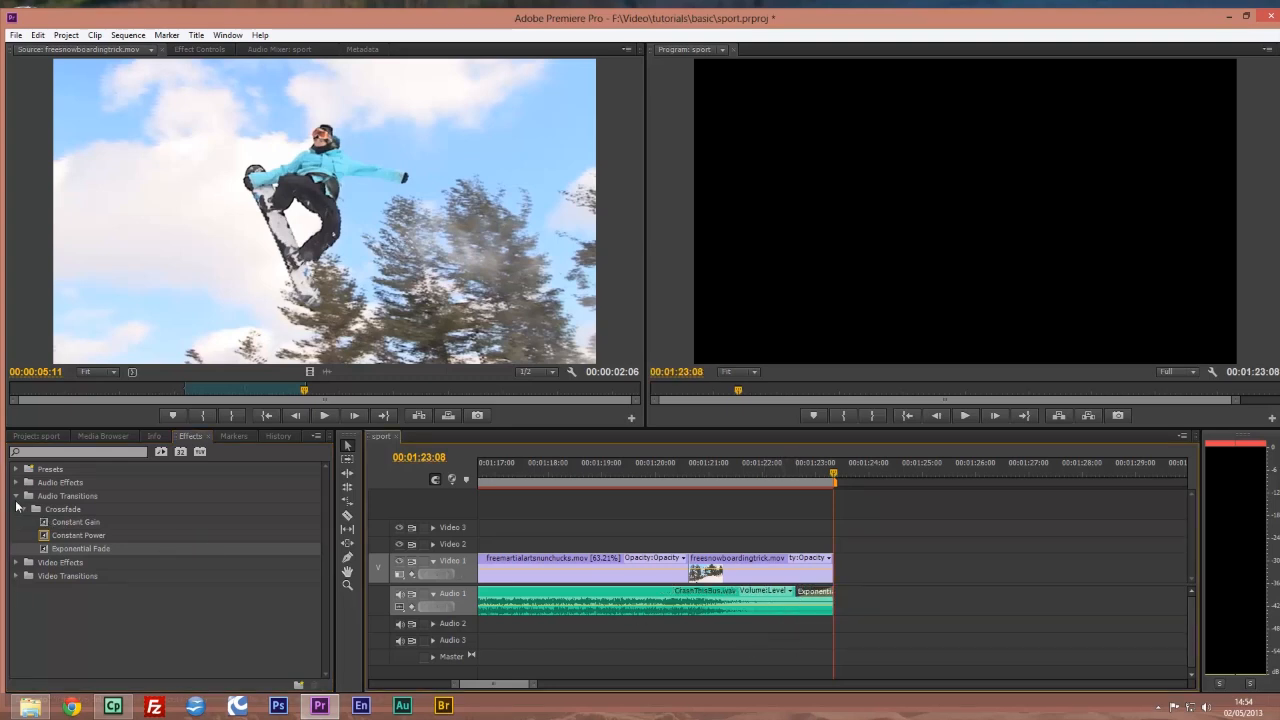
{"action": "left_click_drag", "start_coordinate": [493, 687], "coordinate": [386, 683]}
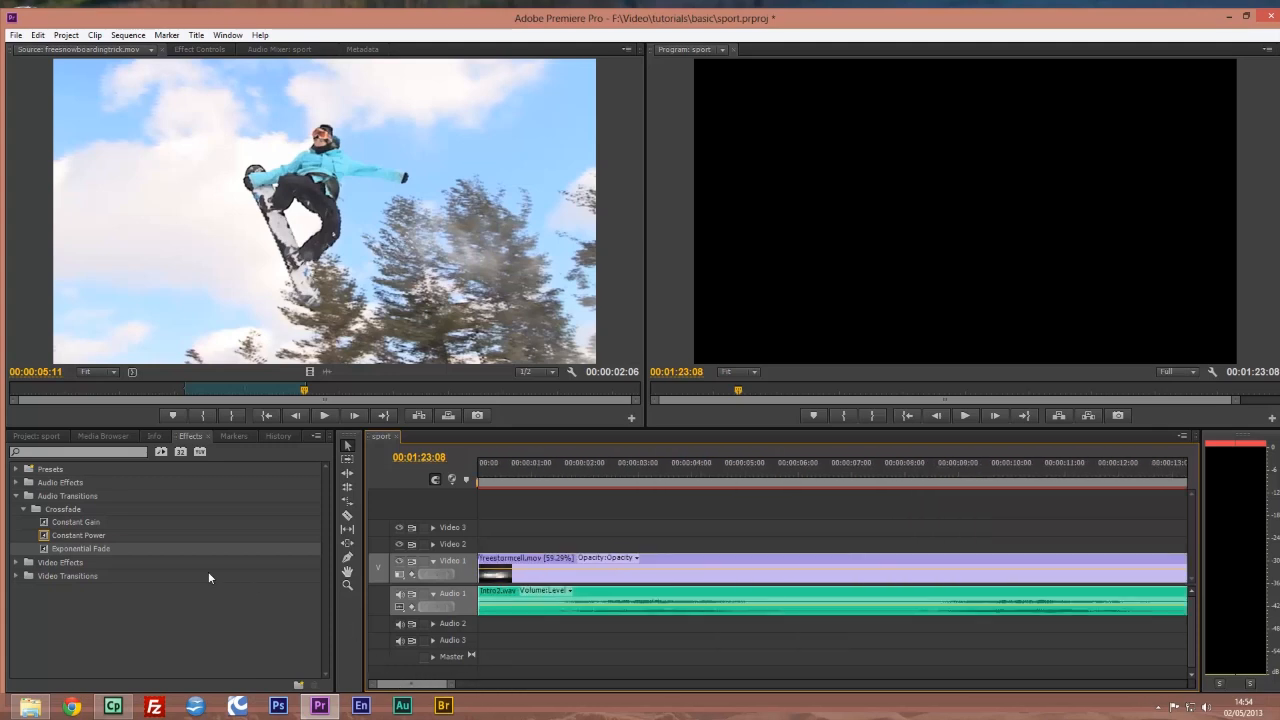
{"action": "left_click_drag", "start_coordinate": [45, 551], "coordinate": [488, 609]}
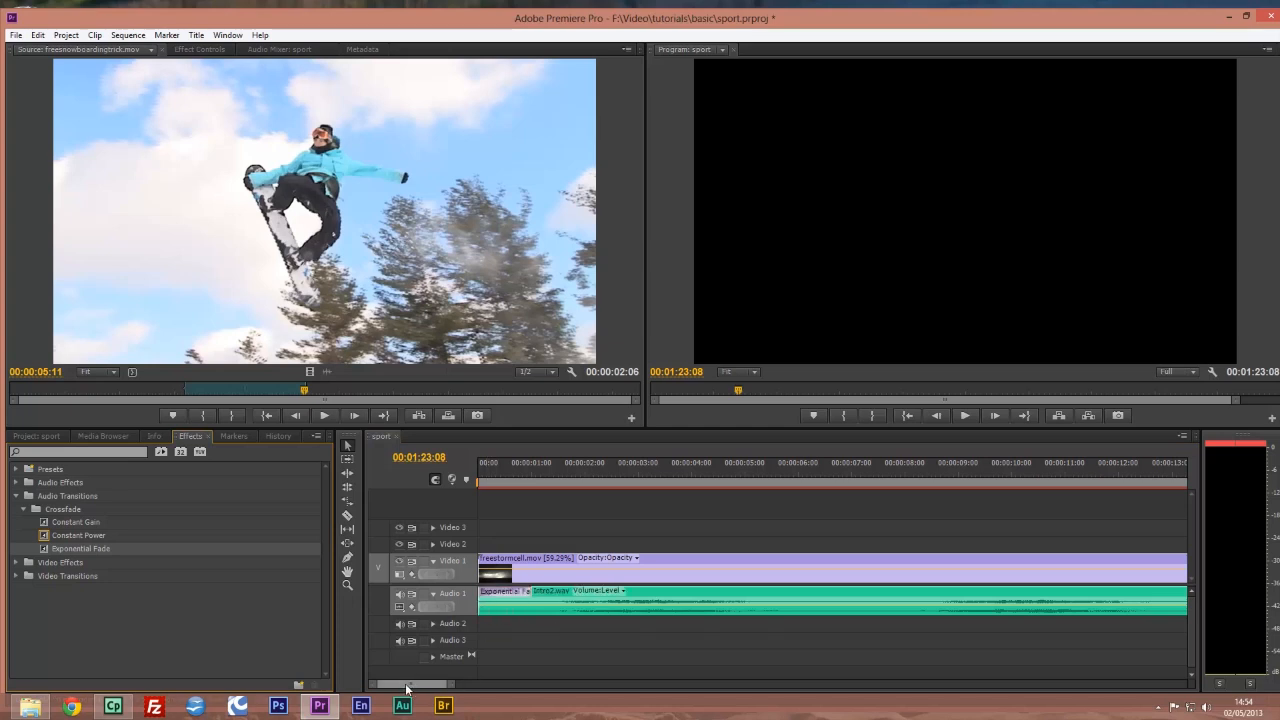
- Add Cross Dissolve to the start of freestormcell.mov and the end of freesnowboardingtrick.mov, and play back the sequence's ending from 00:01:19:23
{"action": "left_click", "coordinate": [16, 577]}
{"action": "left_click", "coordinate": [23, 603]}
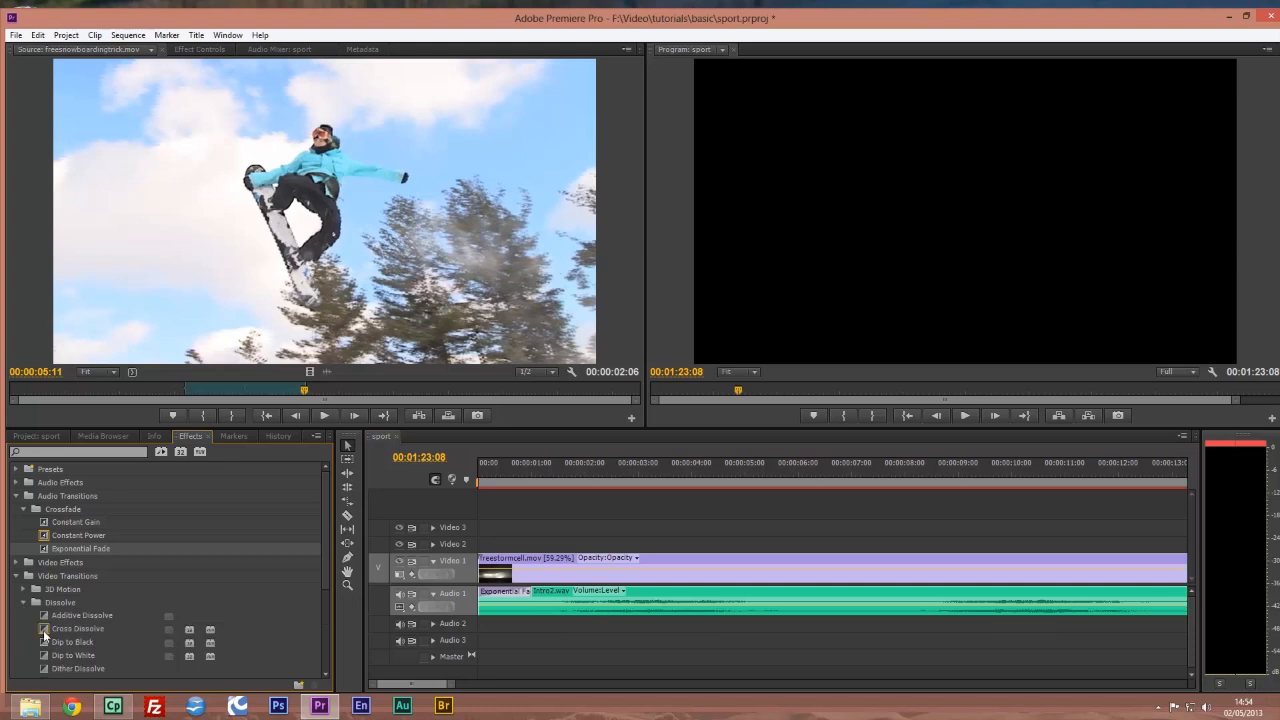
{"action": "left_click_drag", "start_coordinate": [43, 630], "coordinate": [487, 573]}
{"action": "left_click_drag", "start_coordinate": [423, 686], "coordinate": [503, 685]}
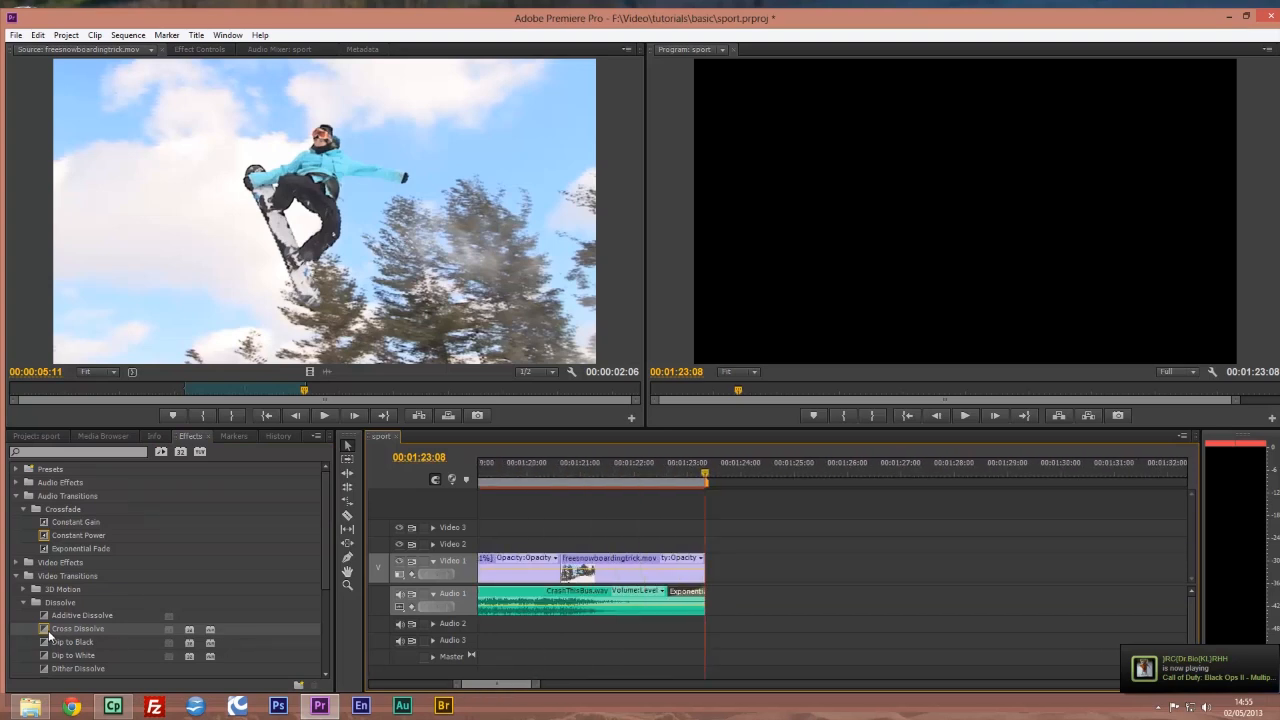
{"action": "left_click_drag", "start_coordinate": [47, 635], "coordinate": [704, 576]}
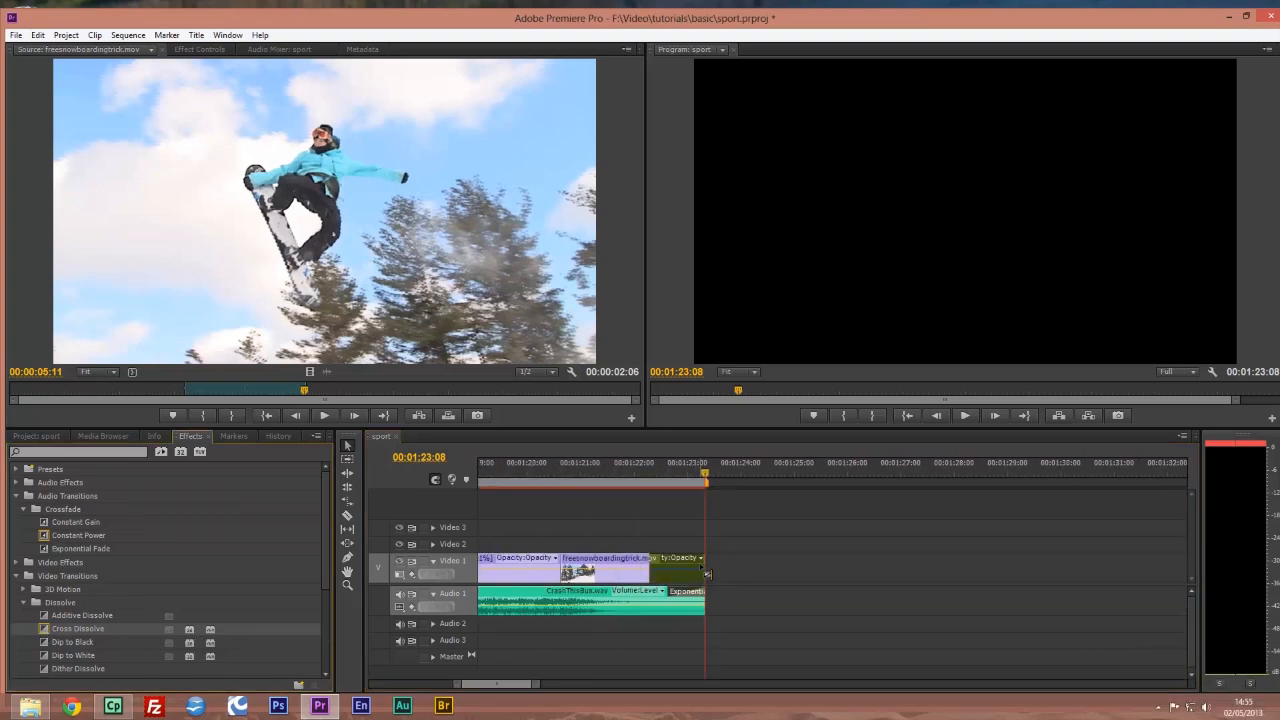
{"action": "left_click", "coordinate": [525, 473]}
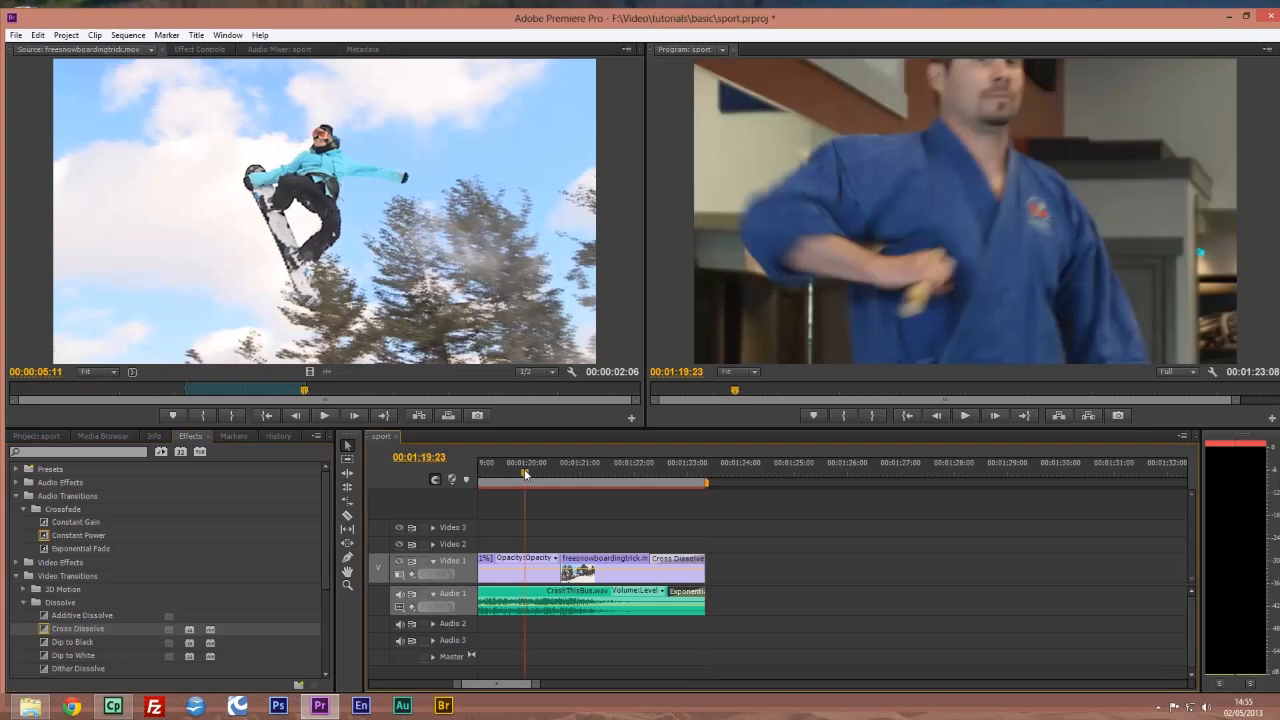
{"action": "key", "text": "space"}
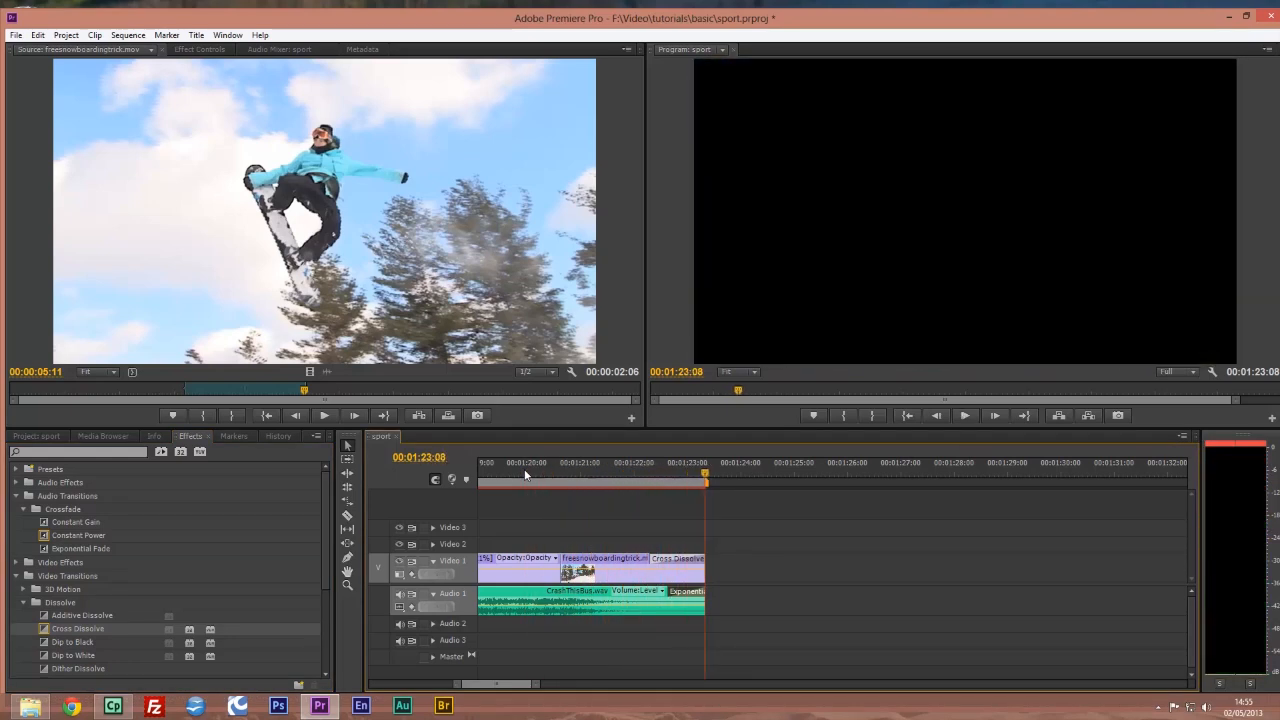
- Move the playhead to 00:00:04:04 over the storm clip and create a default still title named sport
{"action": "left_click_drag", "start_coordinate": [515, 685], "coordinate": [381, 698]}
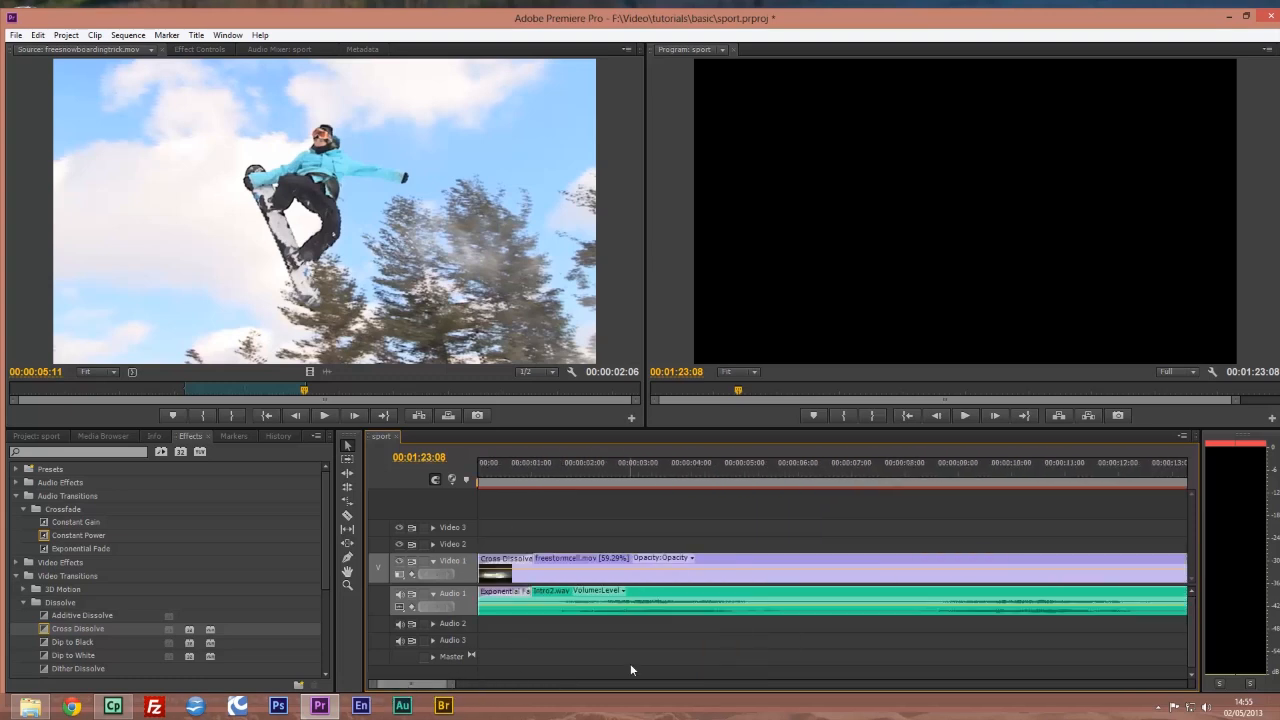
{"action": "left_click", "coordinate": [699, 470]}
{"action": "key", "text": "="}
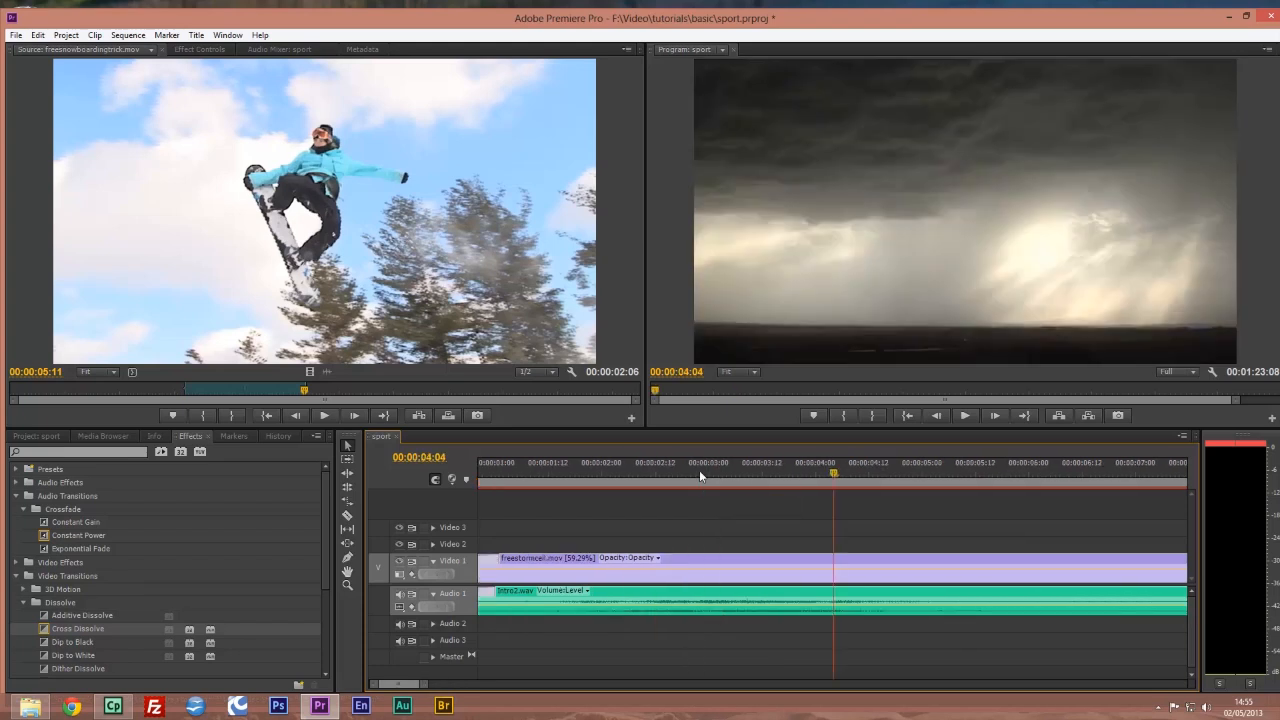
{"action": "key", "text": "minus"}
{"action": "key", "text": "minus"}
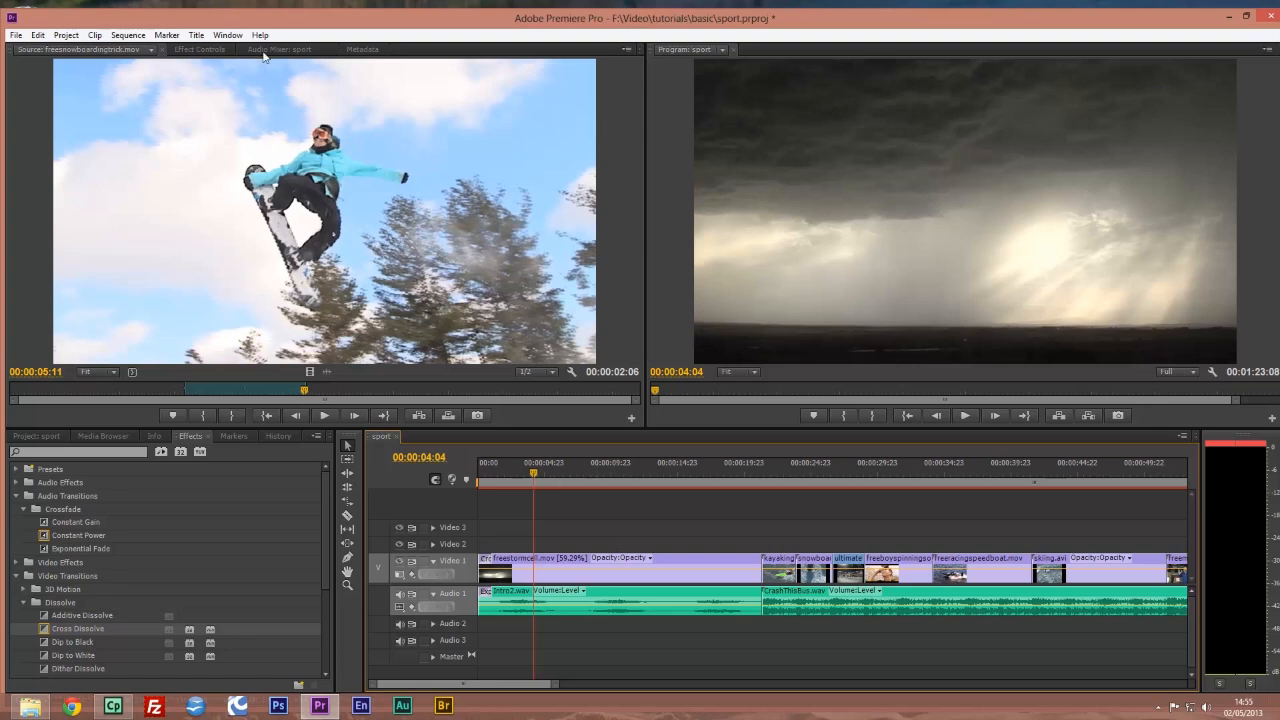
{"action": "left_click", "coordinate": [200, 35]}
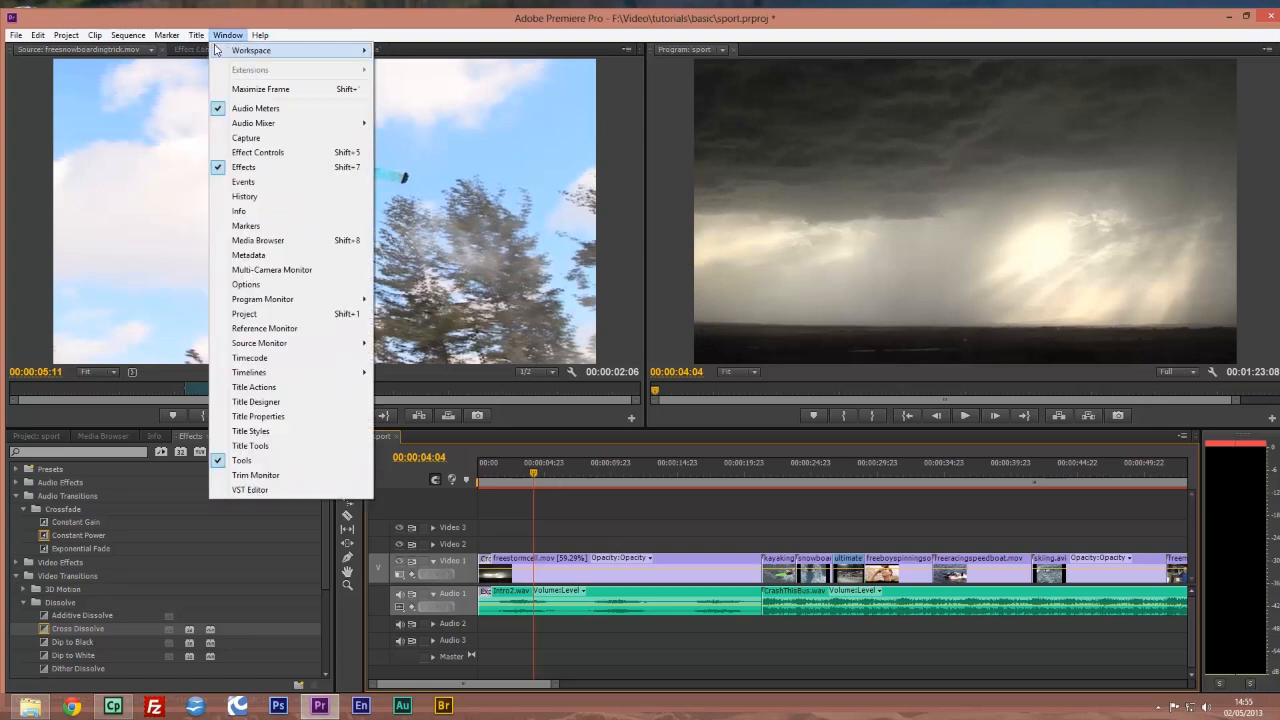
{"action": "mouse_move", "coordinate": [210, 50]}
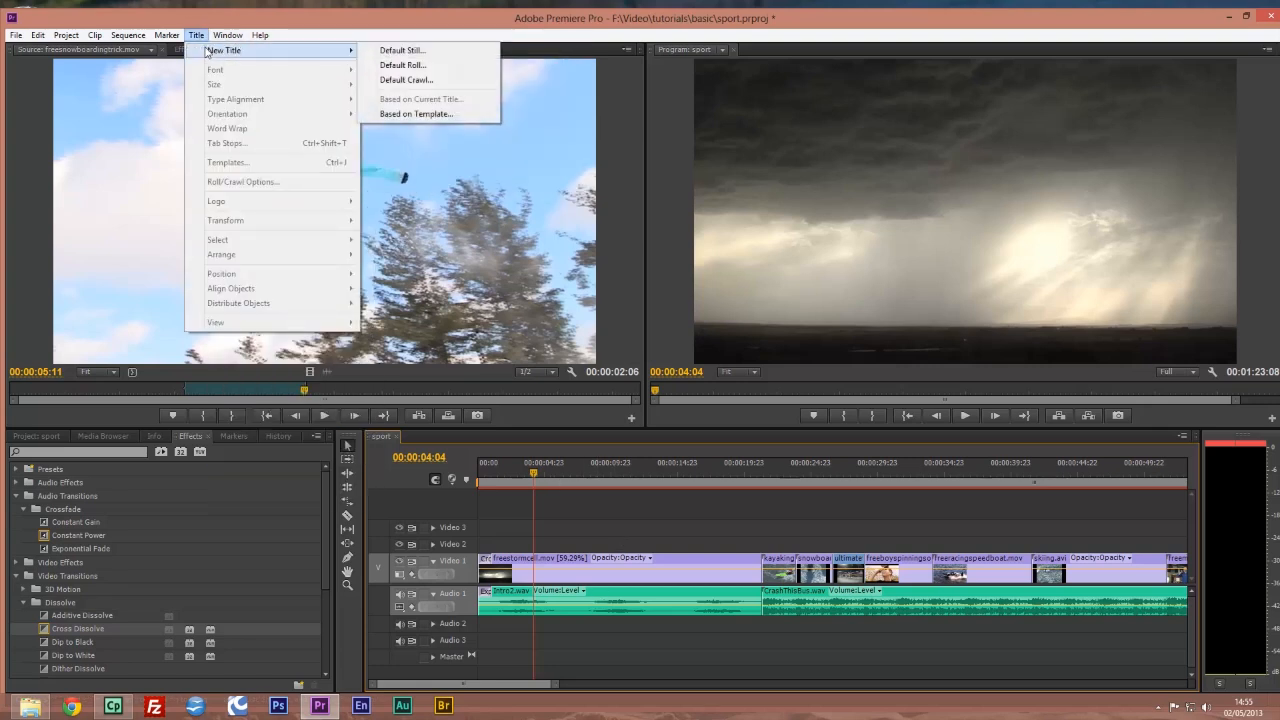
{"action": "left_click", "coordinate": [405, 50]}
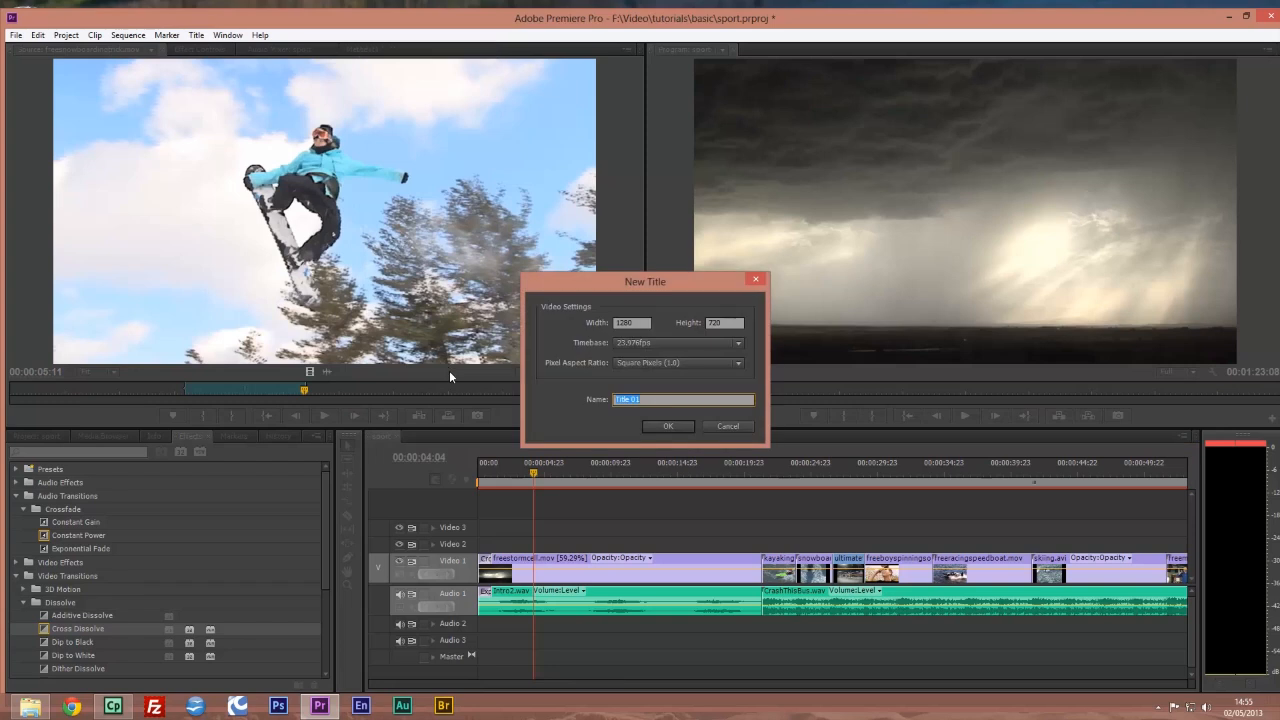
{"action": "type", "text": "sport"}
{"action": "left_click", "coordinate": [666, 425]}
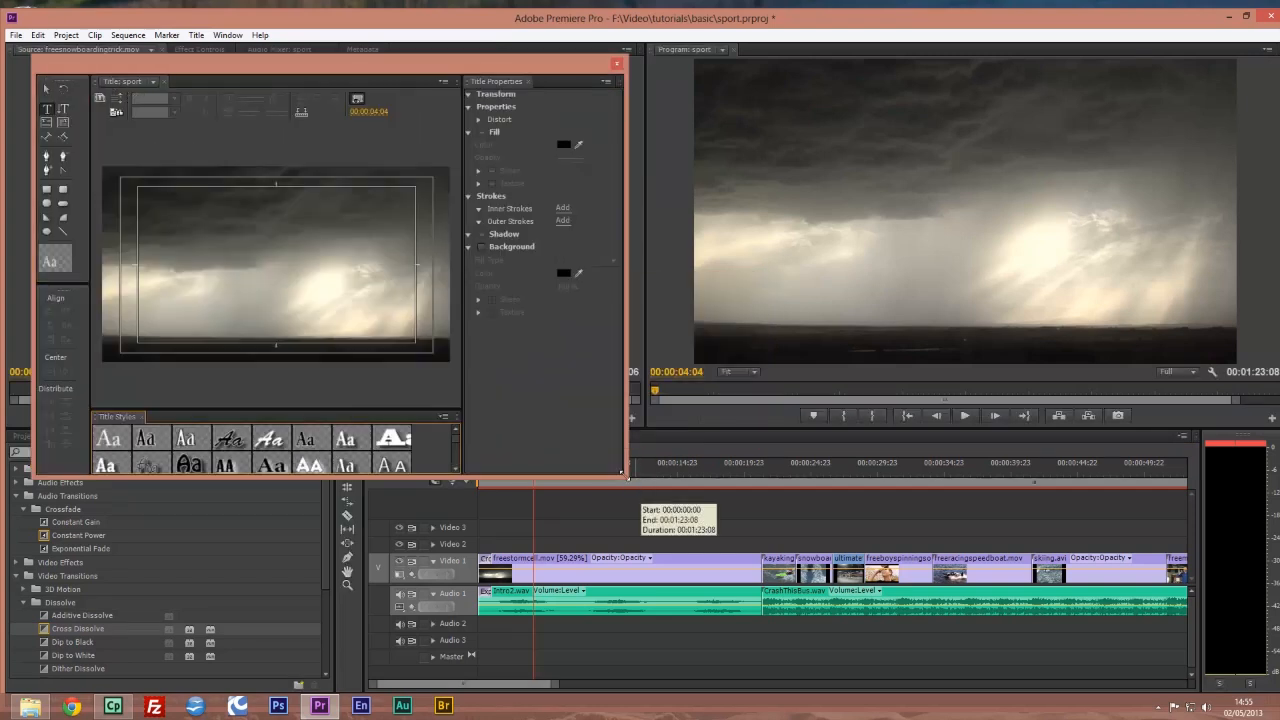
- Enlarge the title editor, add the text Sport over the storm image, and set its font size to 319
{"action": "left_click_drag", "start_coordinate": [627, 477], "coordinate": [785, 660]}
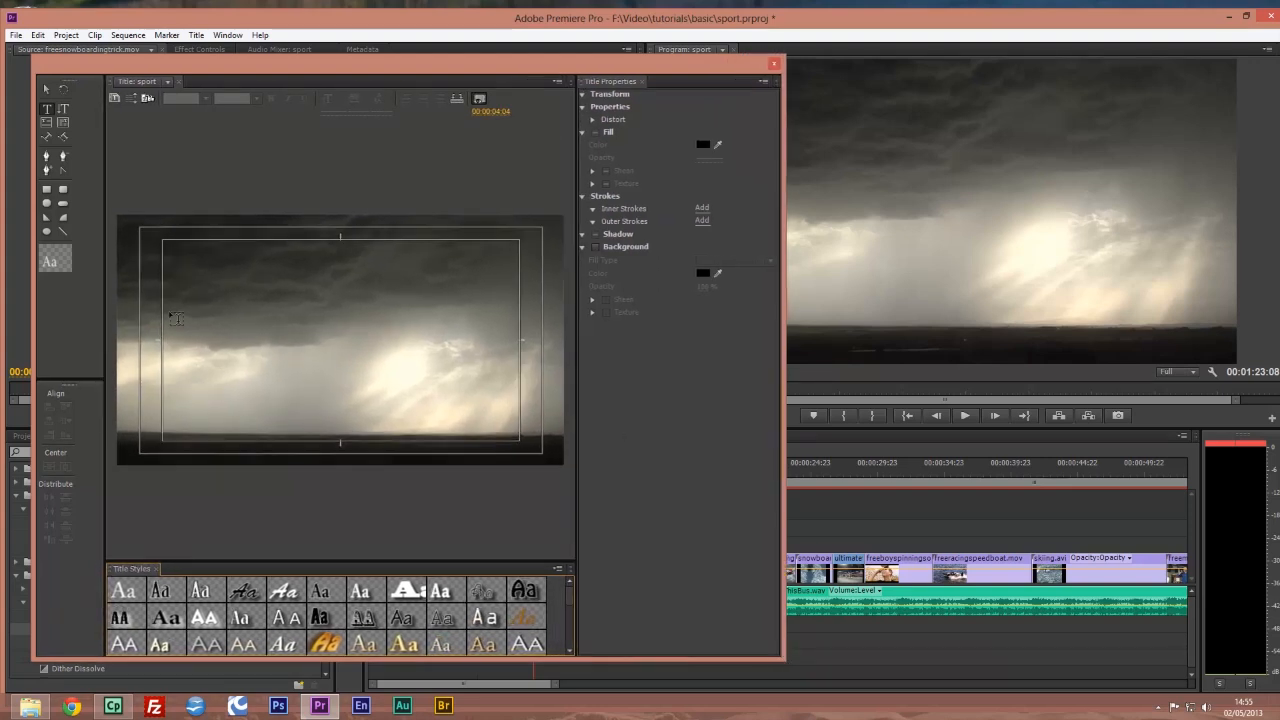
{"action": "left_click", "coordinate": [180, 318]}
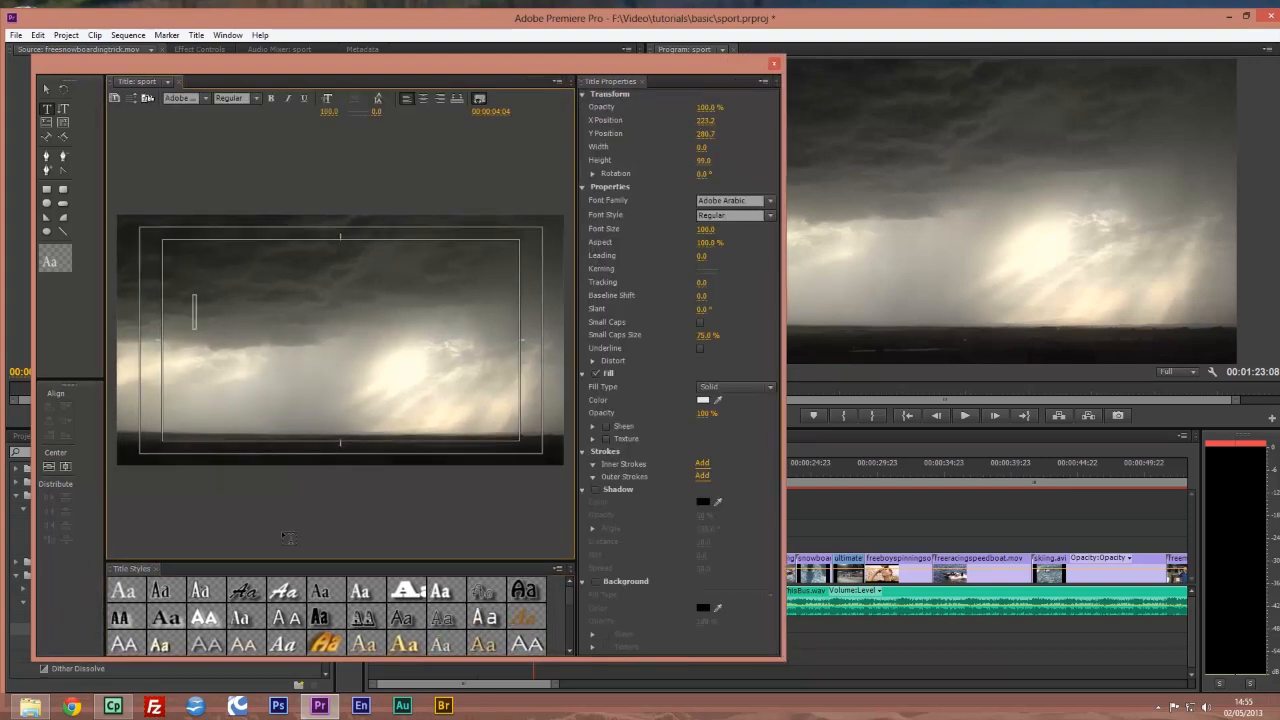
{"action": "type", "text": "Spotr"}
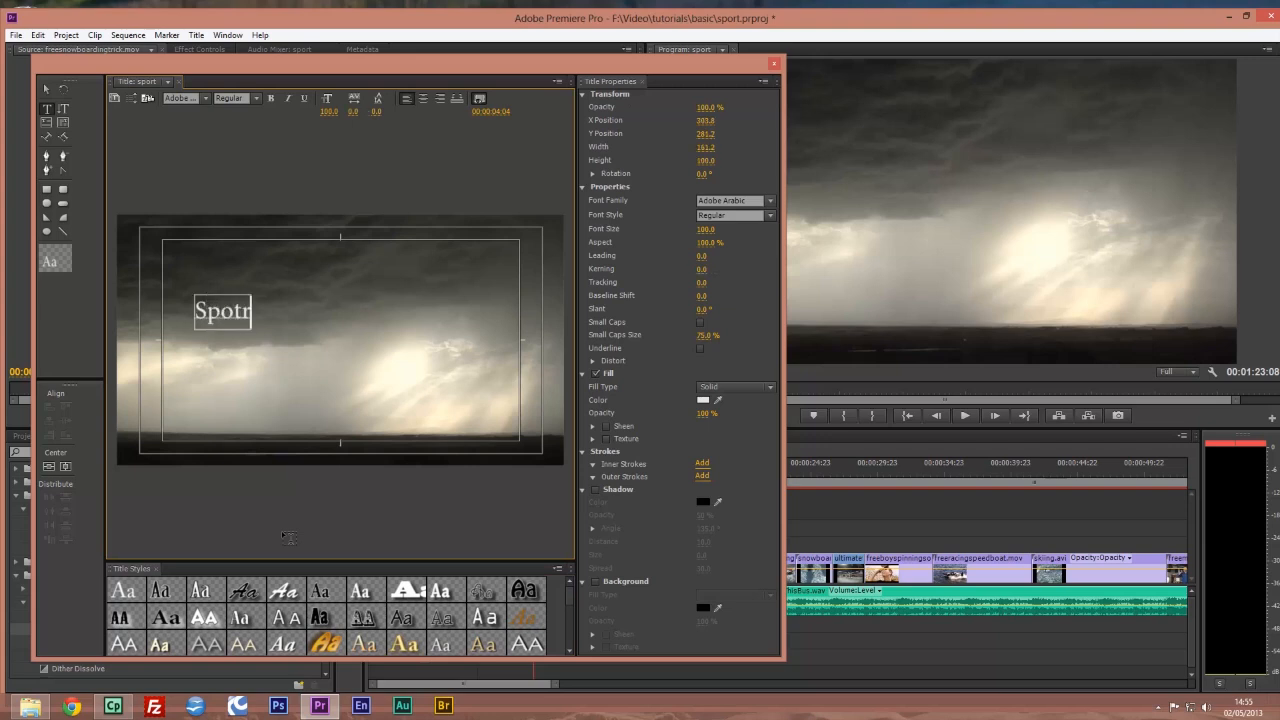
{"action": "key", "text": "BackSpace"}
{"action": "key", "text": "BackSpace"}
{"action": "type", "text": "r"}
{"action": "left_click_drag", "start_coordinate": [329, 111], "coordinate": [548, 111]}
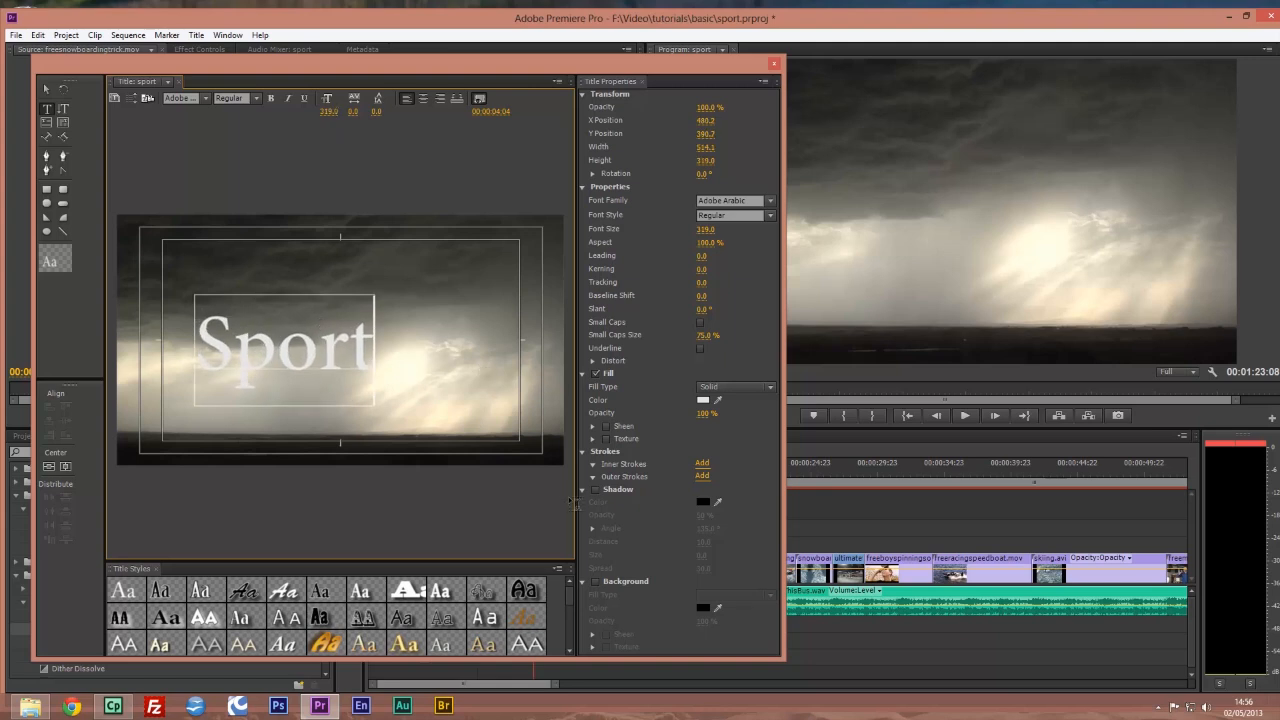
- Browse the title styles and apply the white Chaparral Pro Bold style with a drop shadow to the text
{"action": "left_click_drag", "start_coordinate": [568, 598], "coordinate": [569, 613]}
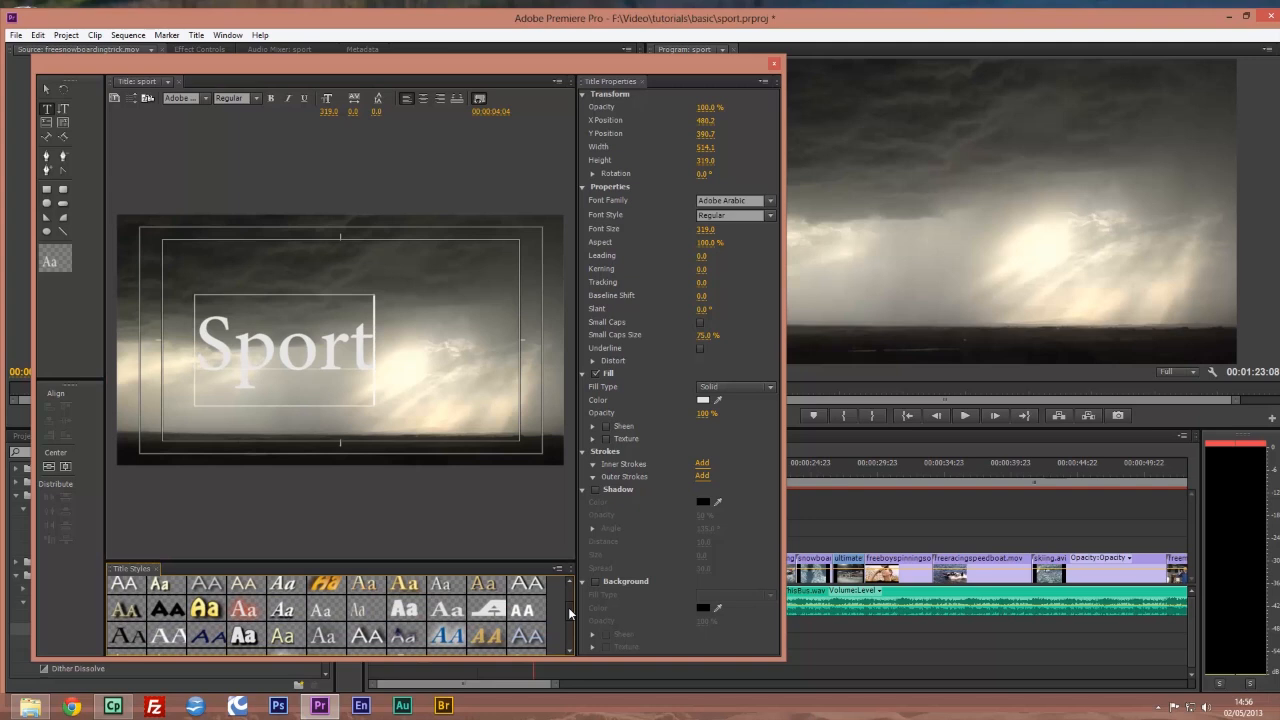
{"action": "scroll", "coordinate": [460, 622], "scroll_direction": "up", "scroll_amount": 2}
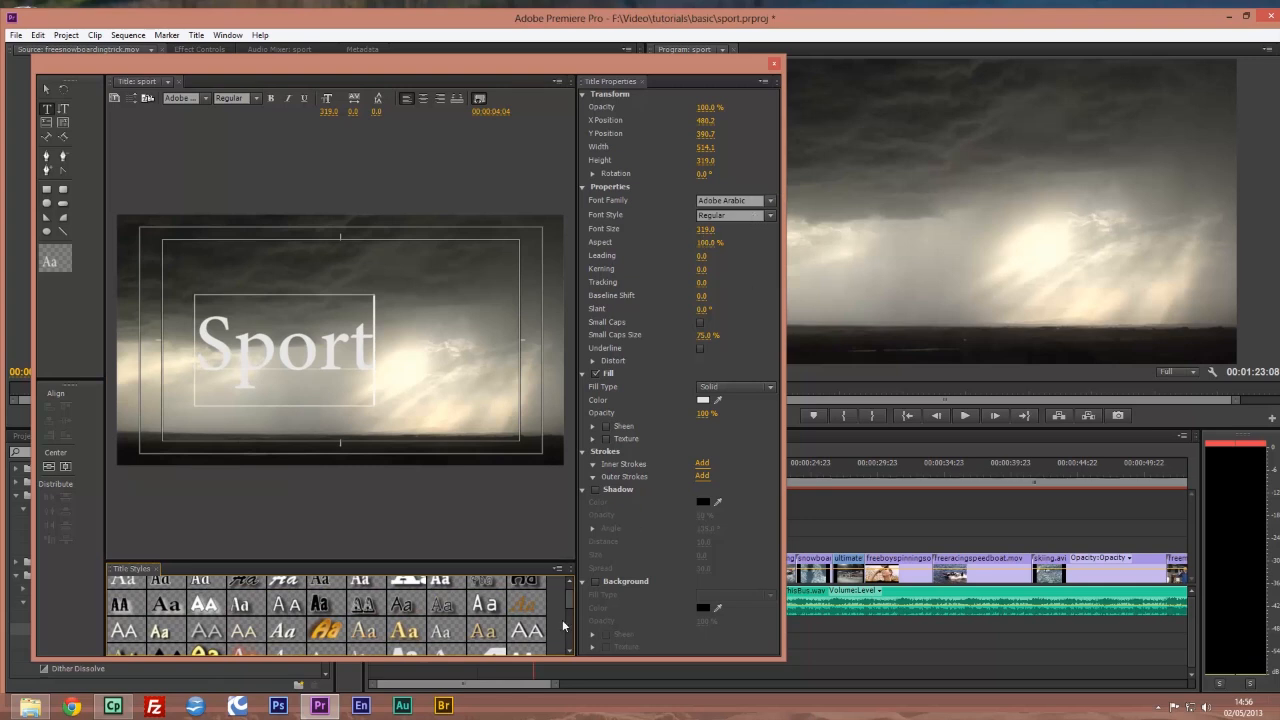
{"action": "scroll", "coordinate": [571, 607], "scroll_direction": "up", "scroll_amount": 1}
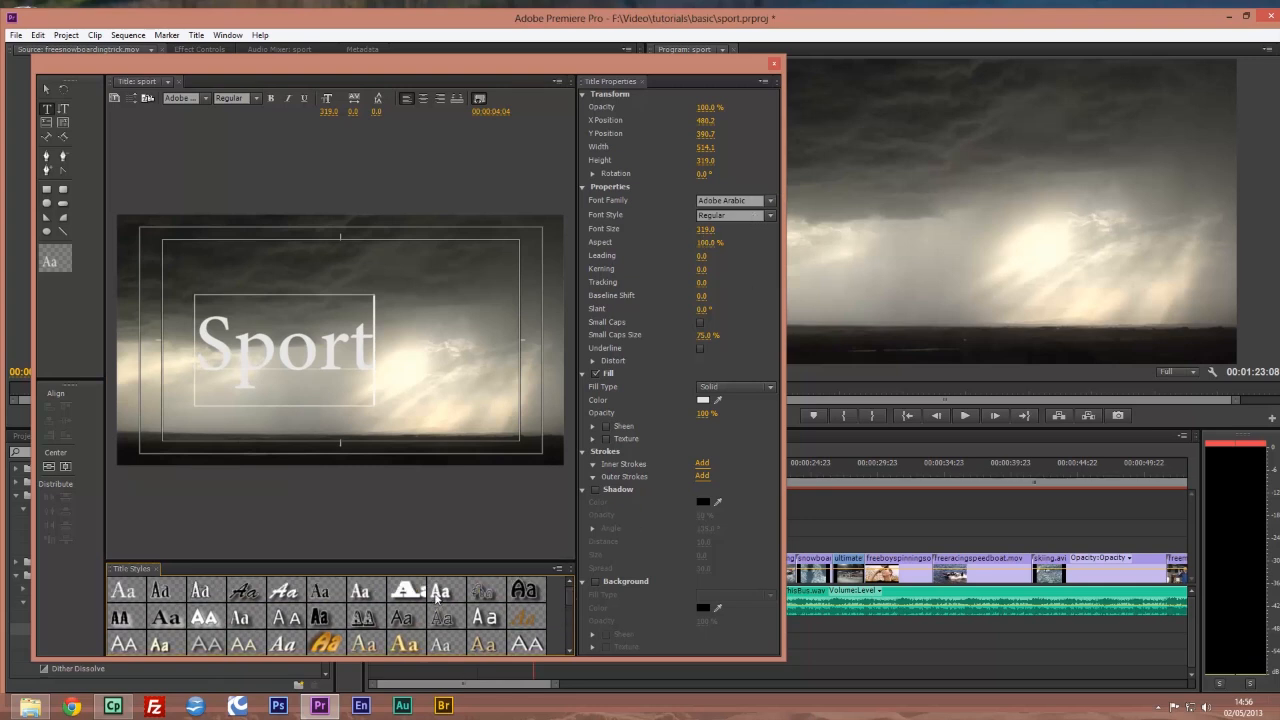
{"action": "left_click", "coordinate": [437, 596]}
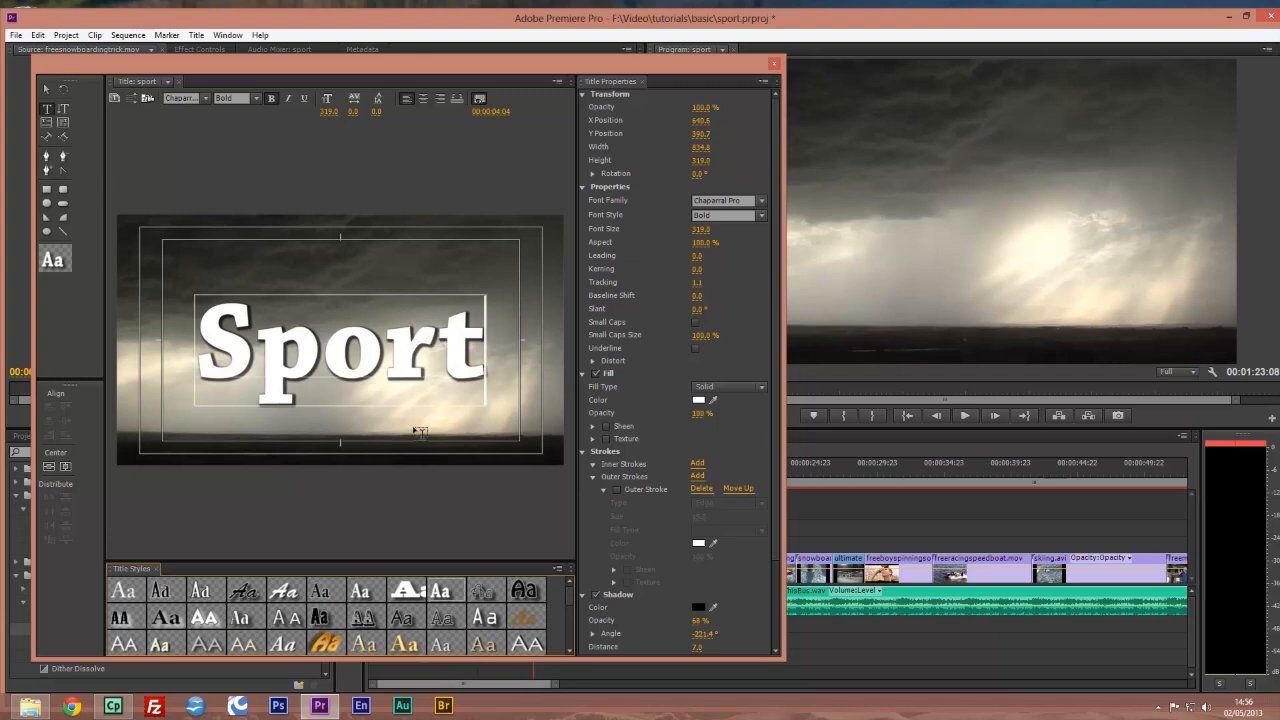
- Change the title text to SPORT in all capitals
{"action": "left_click", "coordinate": [478, 352]}
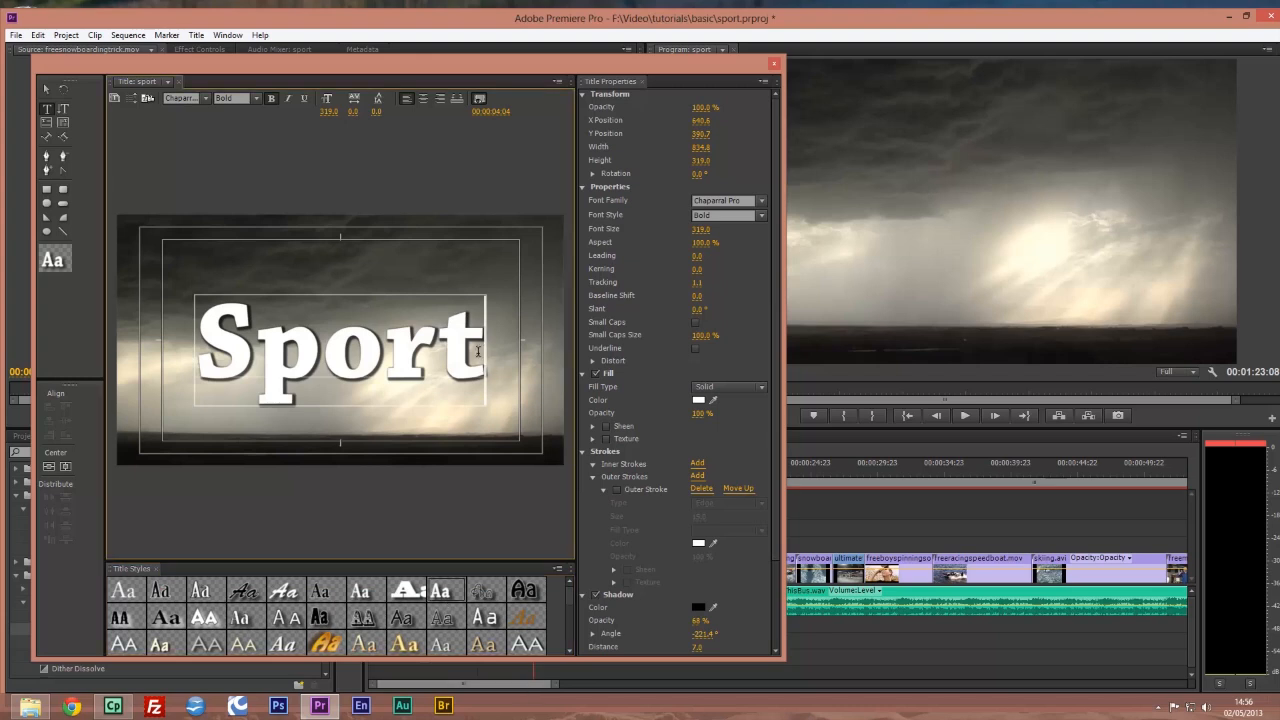
{"action": "key", "text": "BackSpace"}
{"action": "key", "text": "BackSpace"}
{"action": "key", "text": "BackSpace"}
{"action": "key", "text": "BackSpace"}
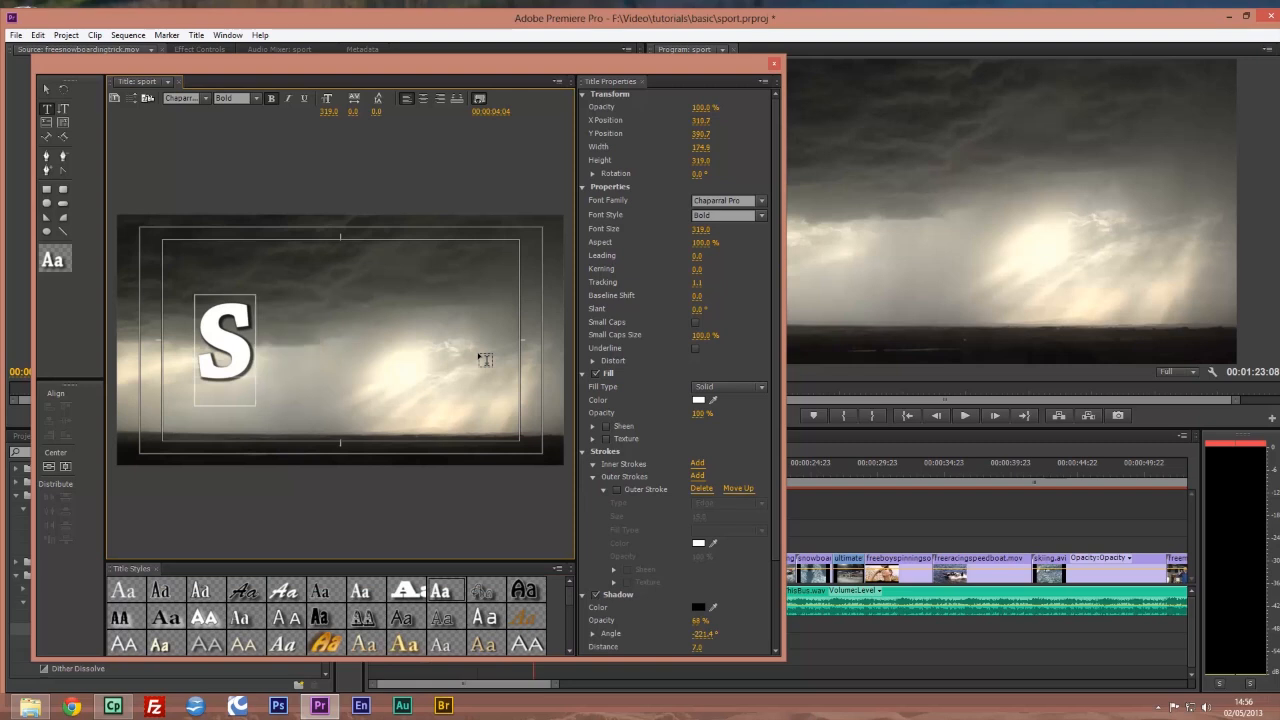
{"action": "type", "text": "PORT"}
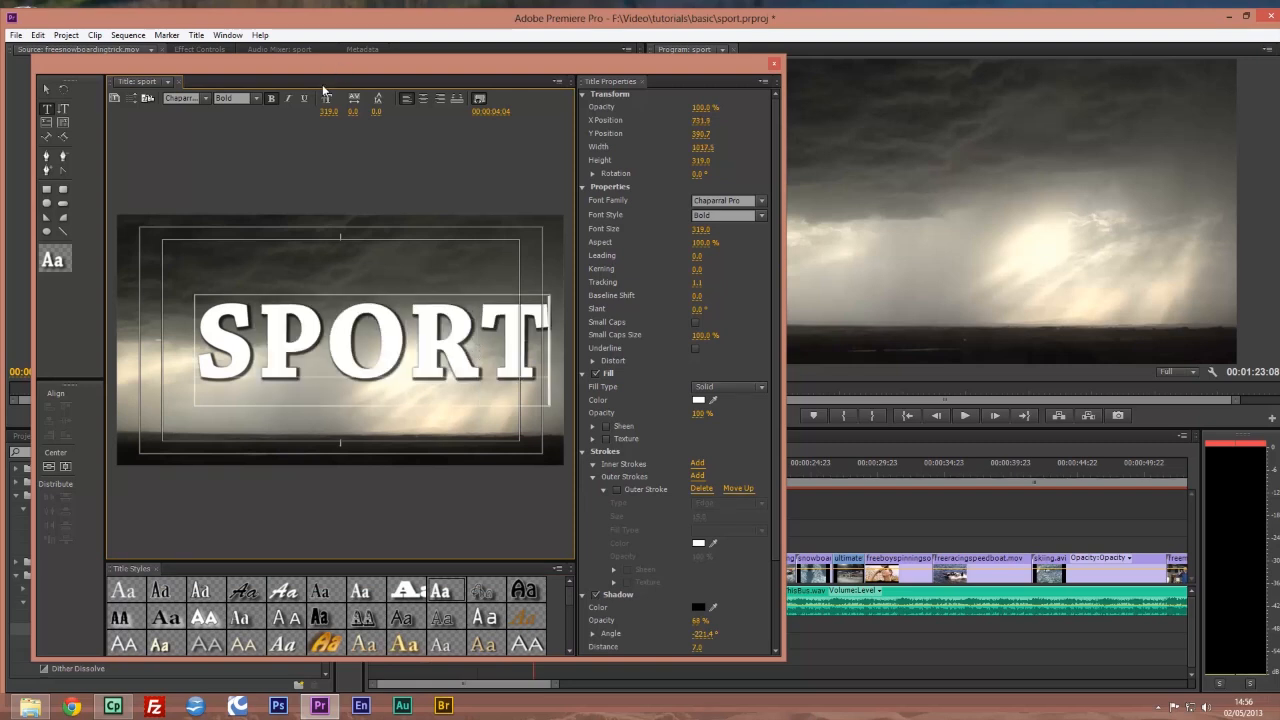
- Set the SPORT text's font size to 290, center it horizontally and vertically in the frame, and close the title editor
{"action": "left_click_drag", "start_coordinate": [329, 111], "coordinate": [309, 111]}
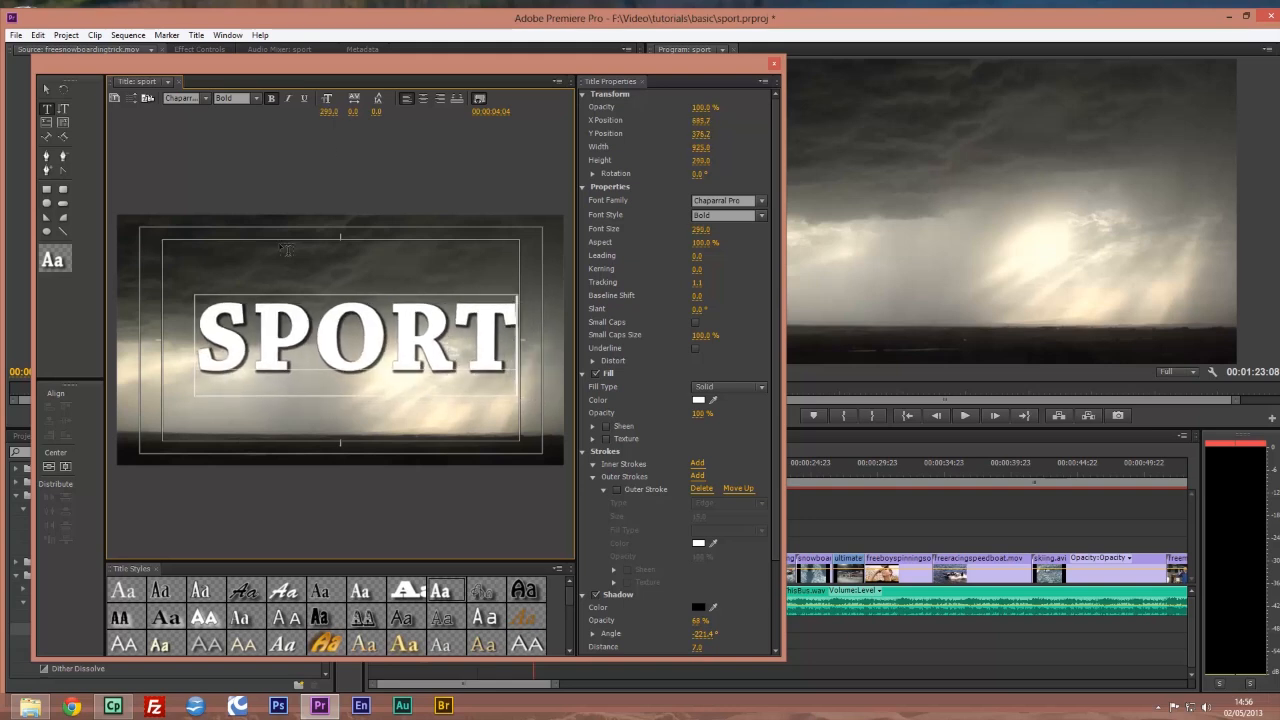
{"action": "left_click", "coordinate": [49, 466]}
{"action": "left_click", "coordinate": [64, 467]}
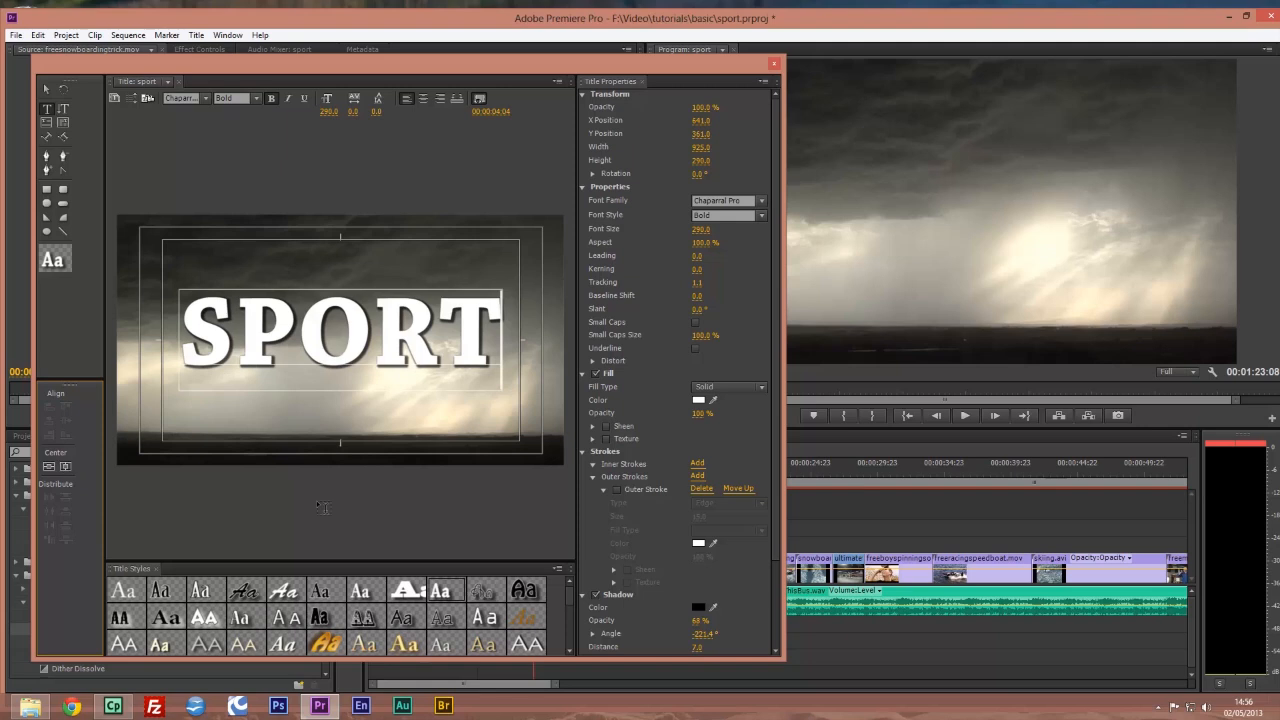
{"action": "left_click", "coordinate": [774, 66]}
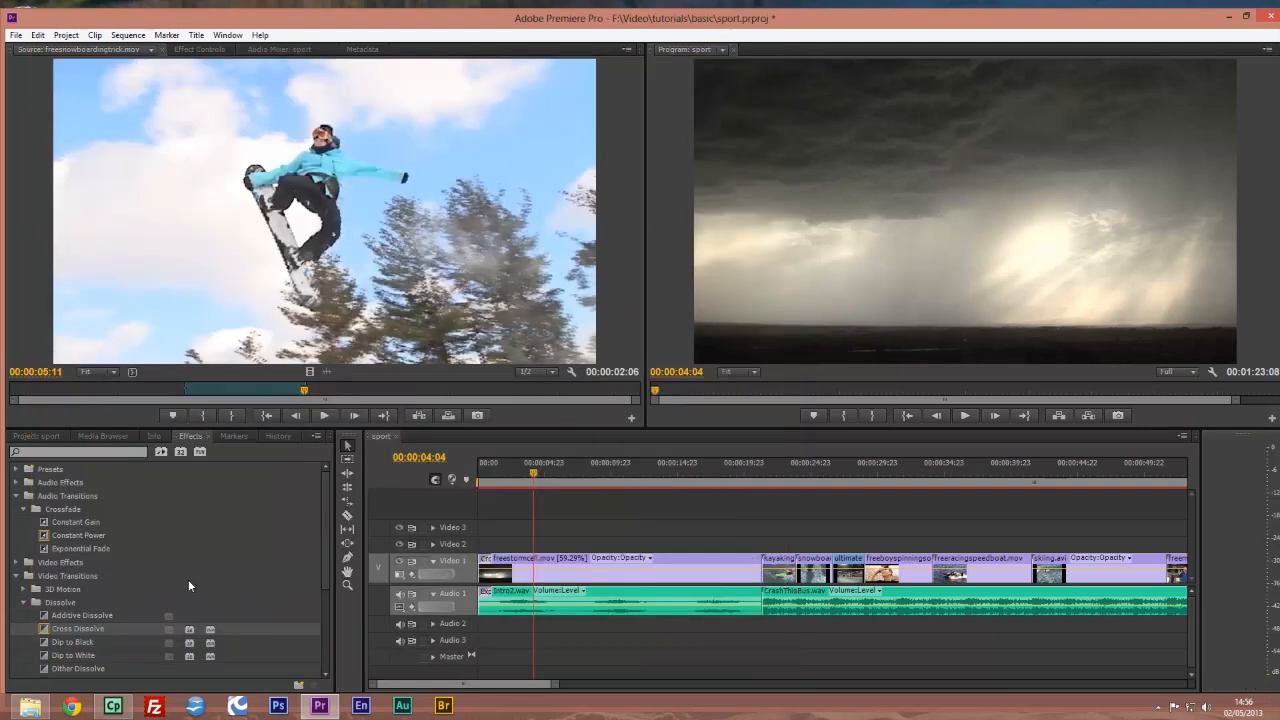
- Place the sport title on Video 2 above freestormcell.mov, starting at about 00:00:03 and extended to about 00:00:18
{"action": "left_click", "coordinate": [36, 437]}
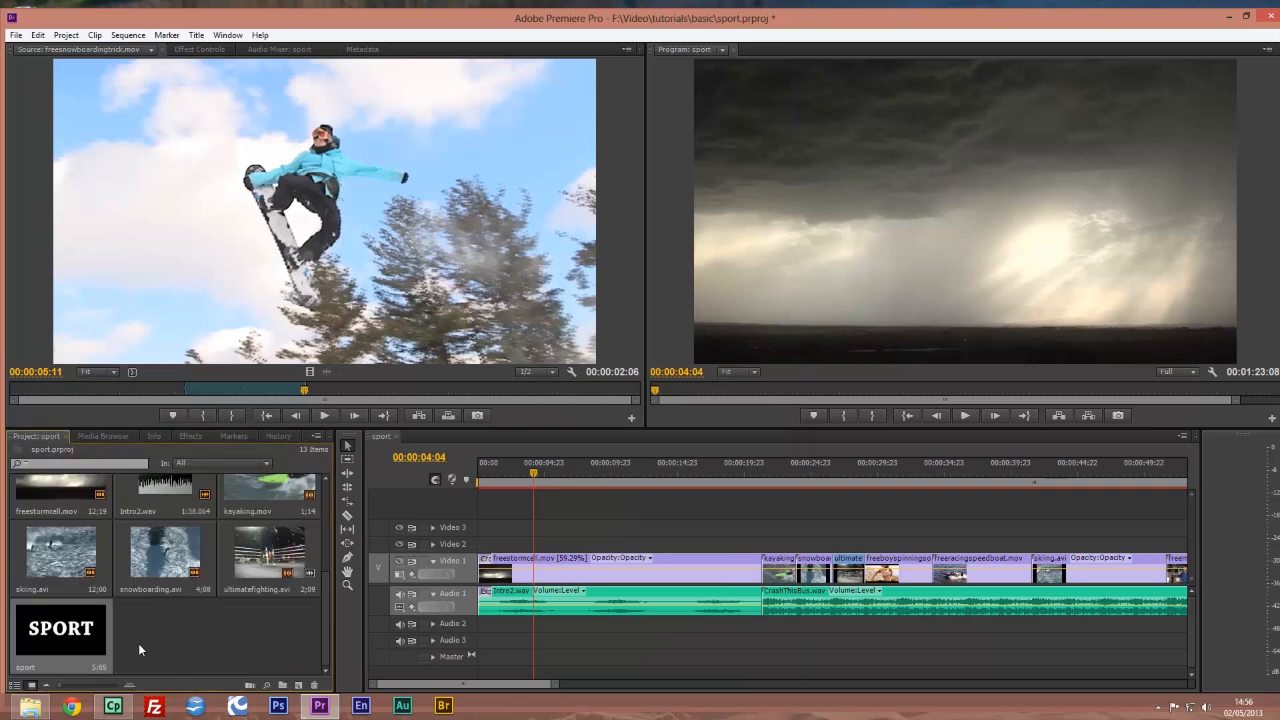
{"action": "left_click_drag", "start_coordinate": [257, 627], "coordinate": [719, 547]}
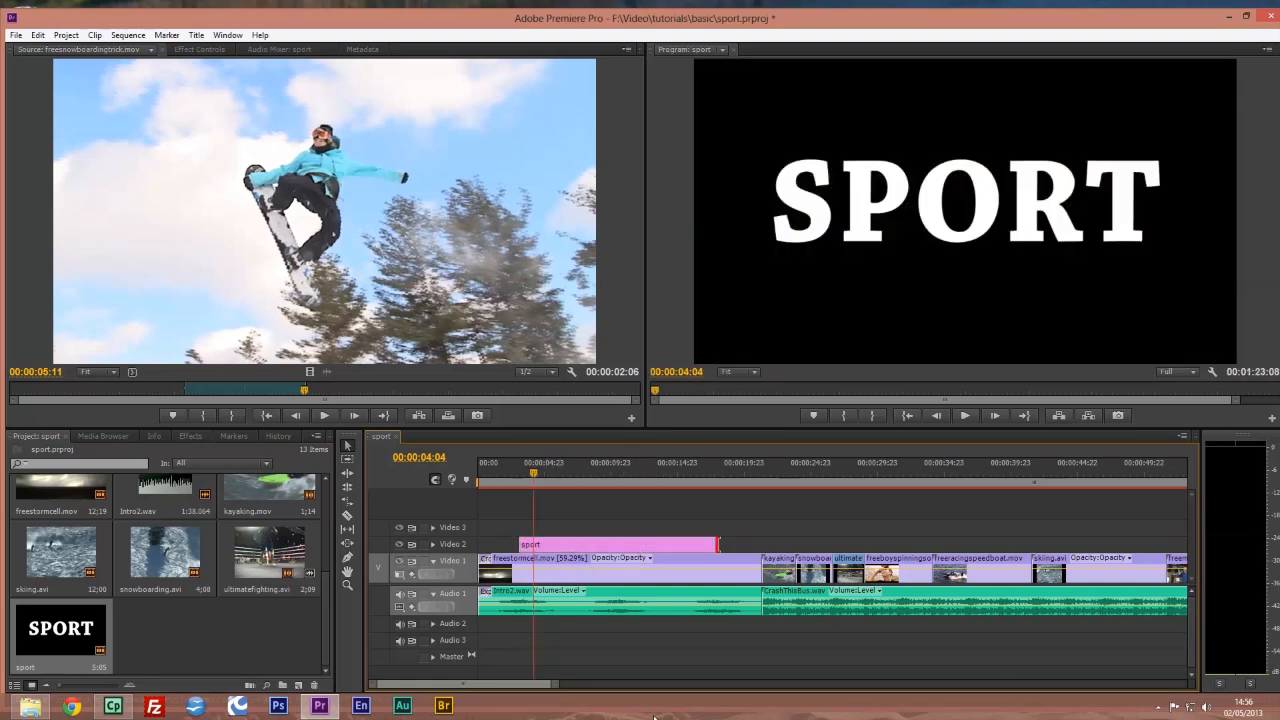
- Add Cross Dissolve to the start and end of the sport title on Video 2 and return the playhead to the sequence start
{"action": "left_click", "coordinate": [190, 436]}
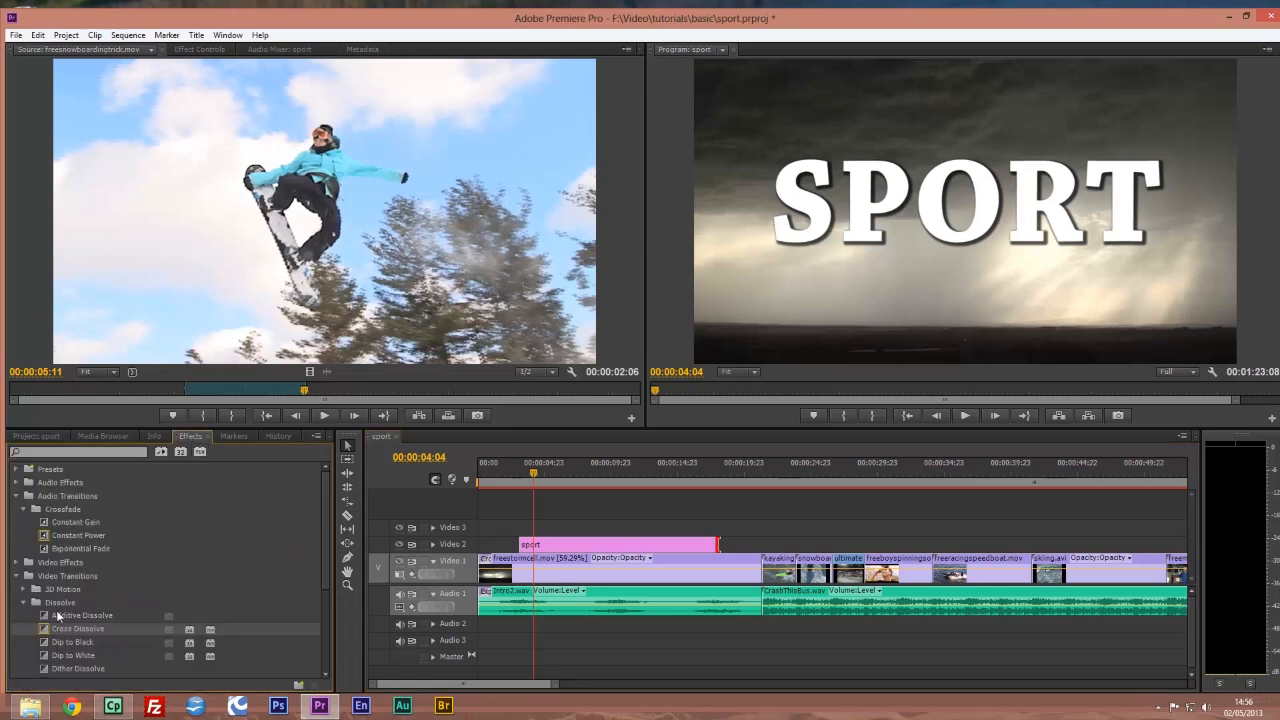
{"action": "left_click_drag", "start_coordinate": [43, 630], "coordinate": [522, 547]}
{"action": "left_click_drag", "start_coordinate": [697, 538], "coordinate": [716, 548]}
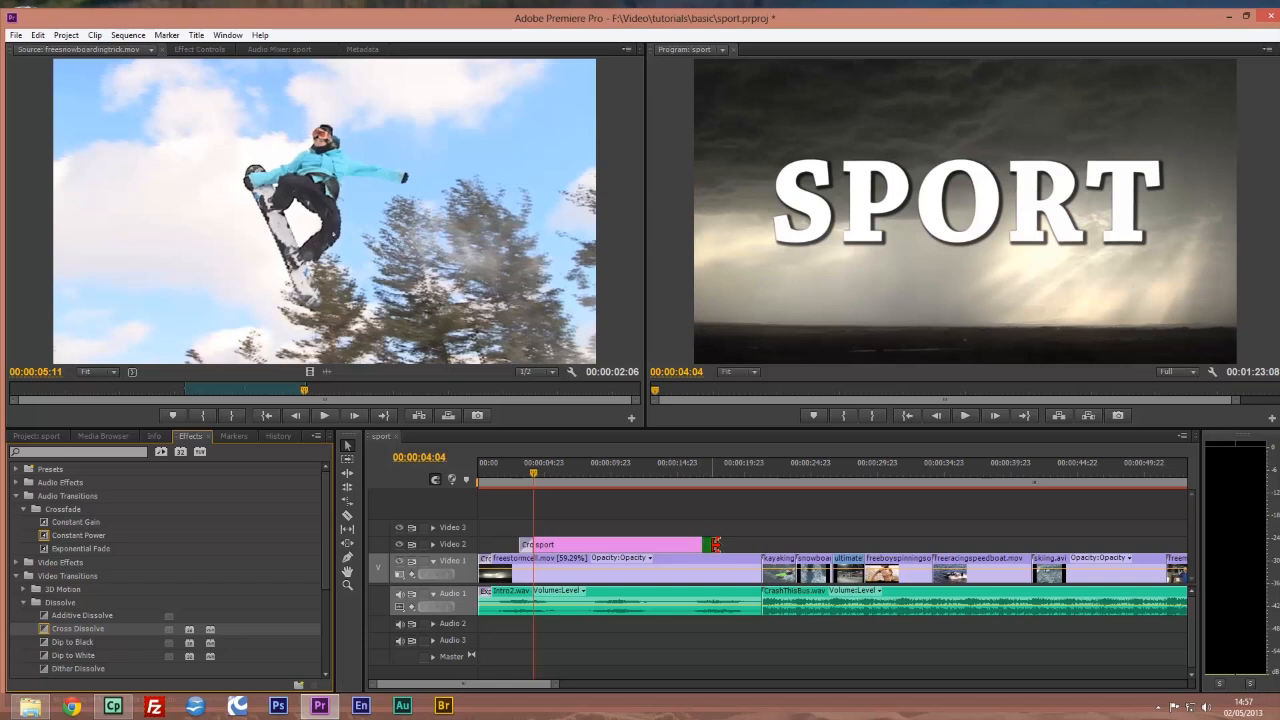
{"action": "left_click_drag", "start_coordinate": [533, 476], "coordinate": [479, 476]}
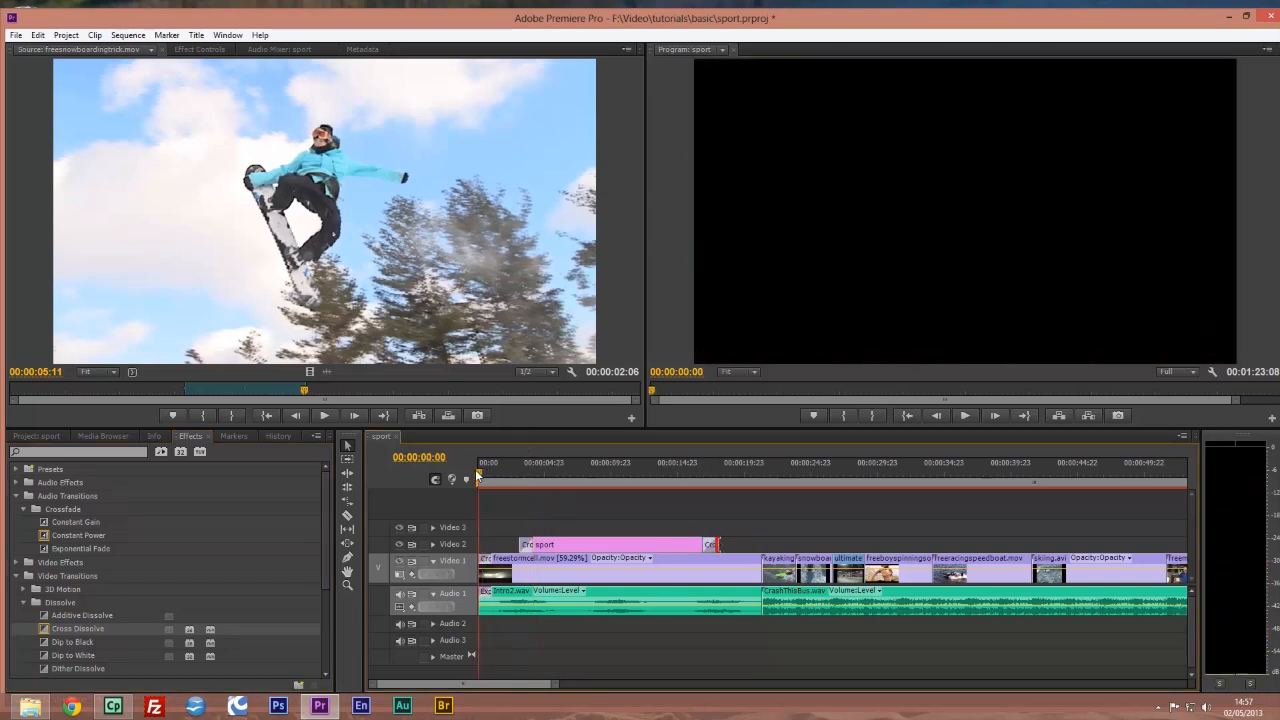